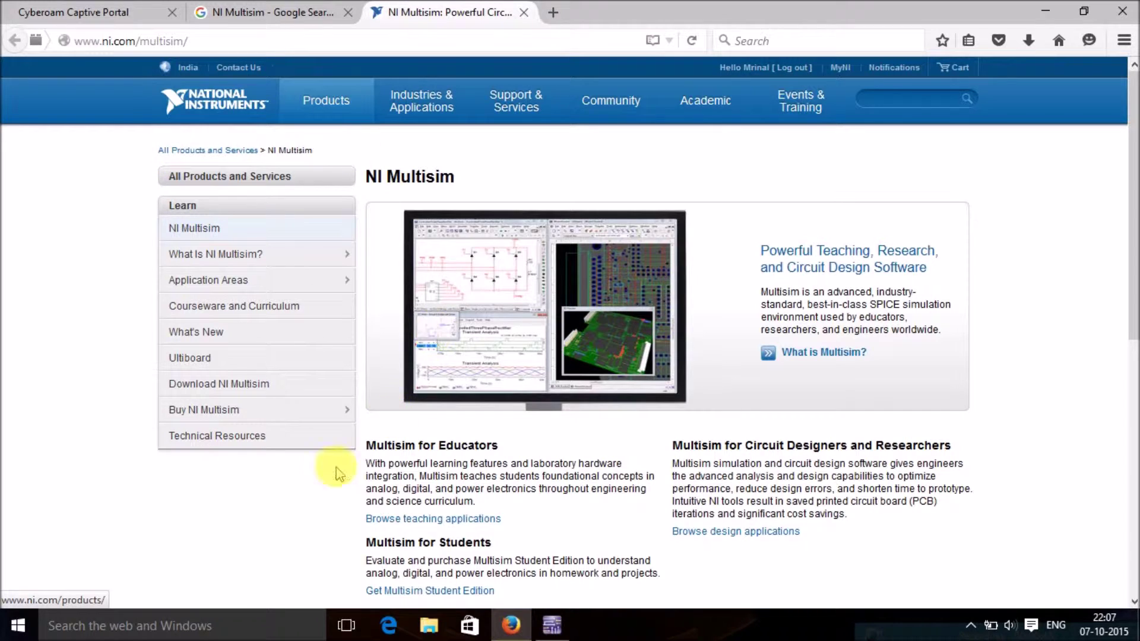
# Step: Scroll the NI Multisim product page and open the Multisim Student Edition page
pyautogui.scroll(-4, 570, 434)
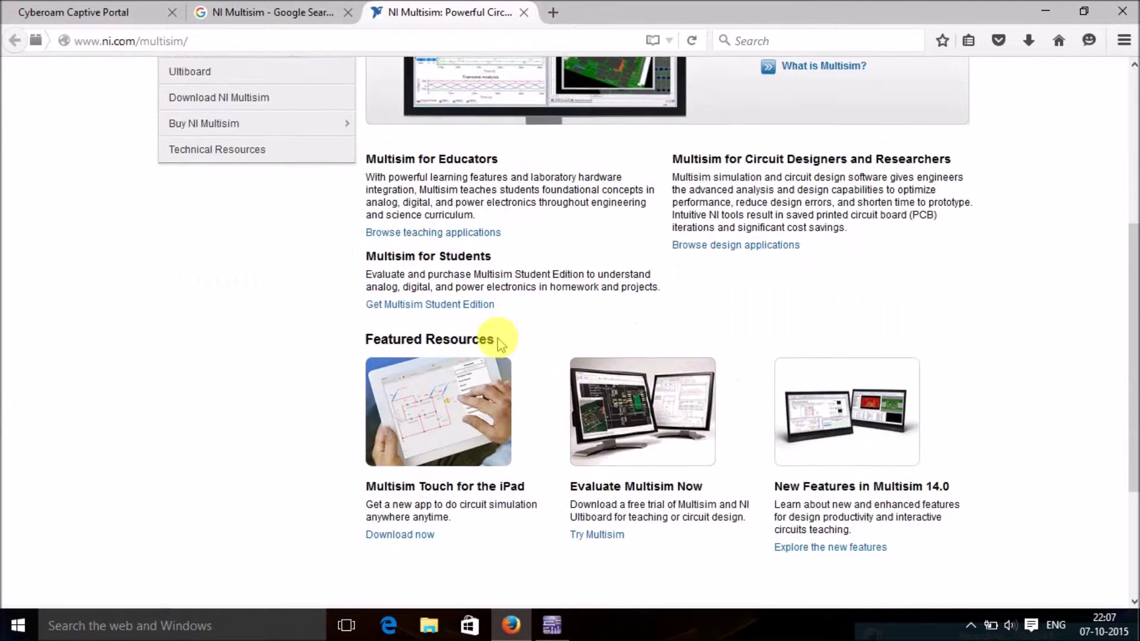
pyautogui.scroll(3, 463, 321)
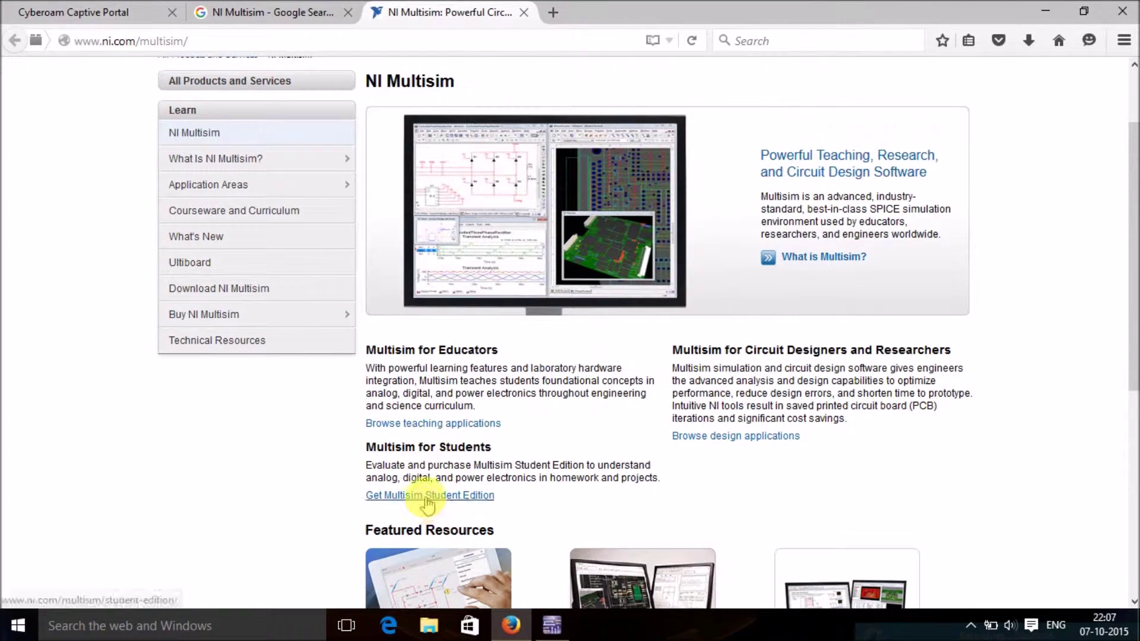
pyautogui.click(430, 496)
# Step: Go to the Multisim trial page and start the 693 MB educators and students download
pyautogui.moveTo(269, 324)
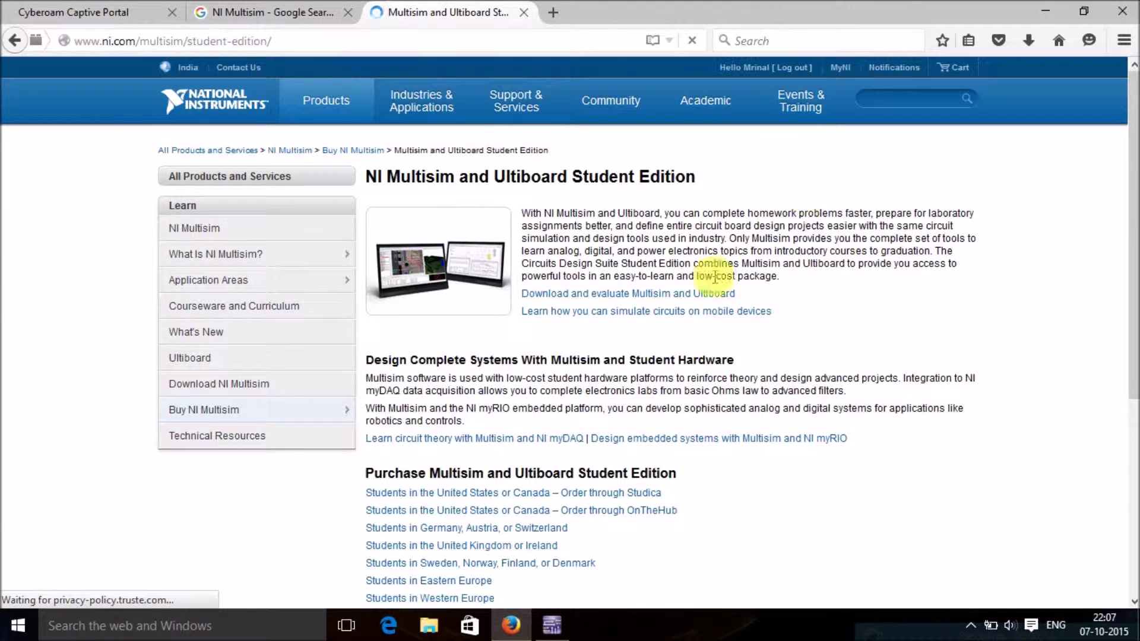
pyautogui.click(597, 295)
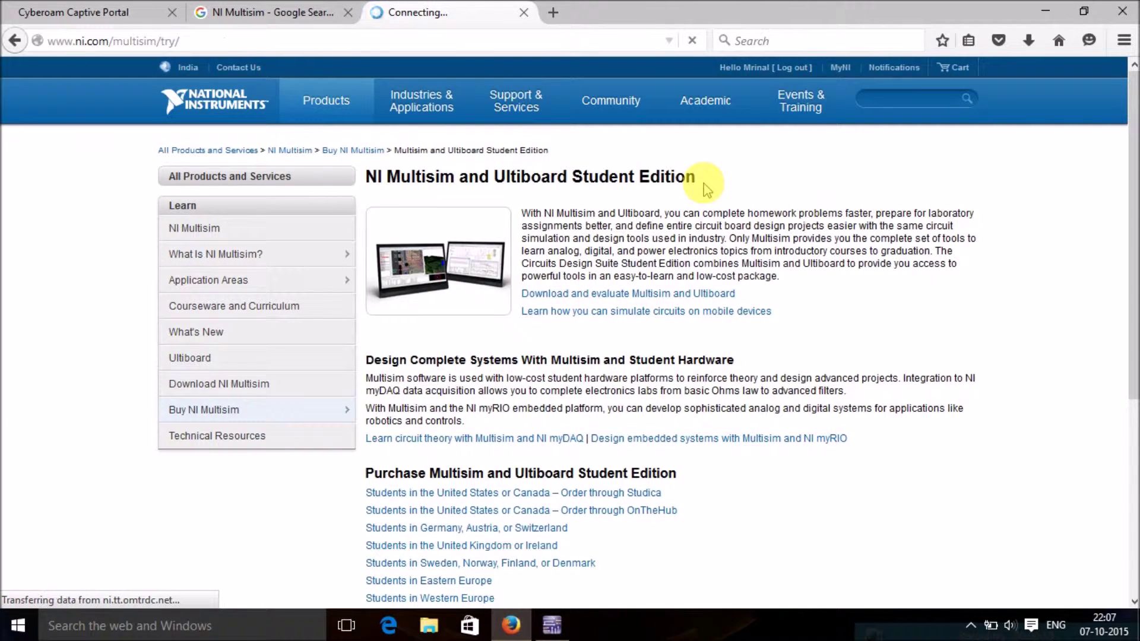
pyautogui.scroll(-3, 535, 279)
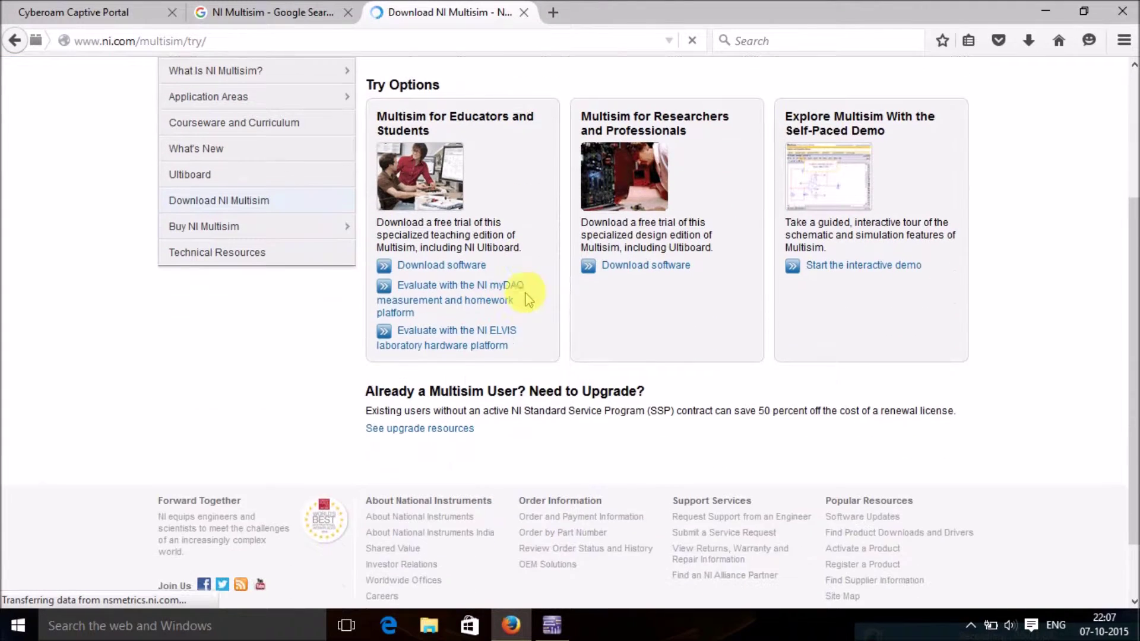
pyautogui.click(440, 259)
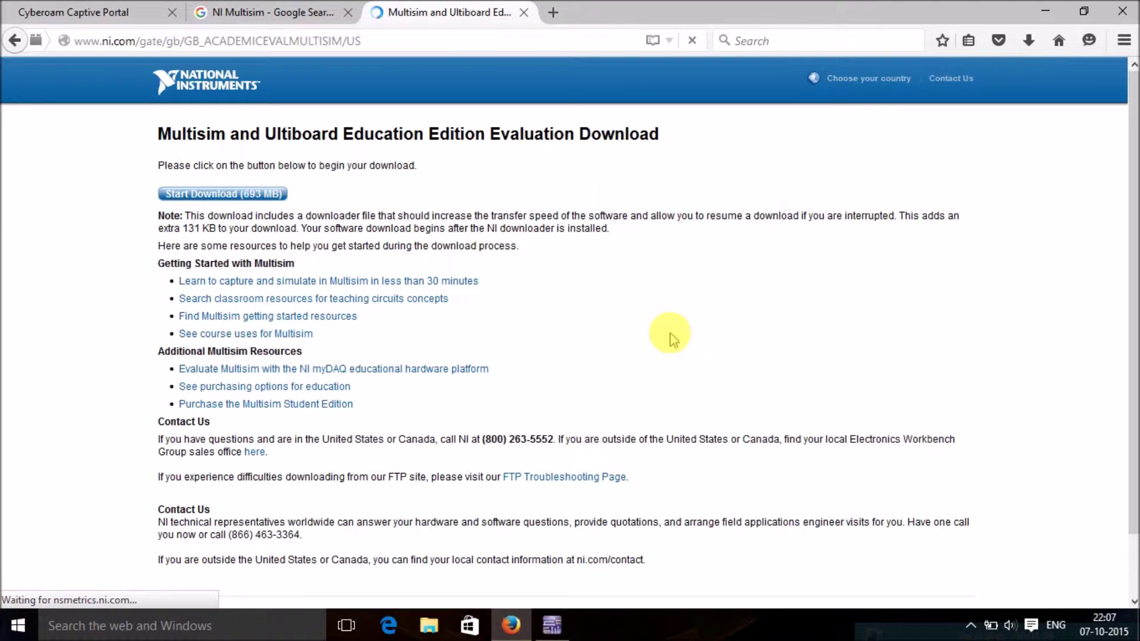
pyautogui.click(255, 193)
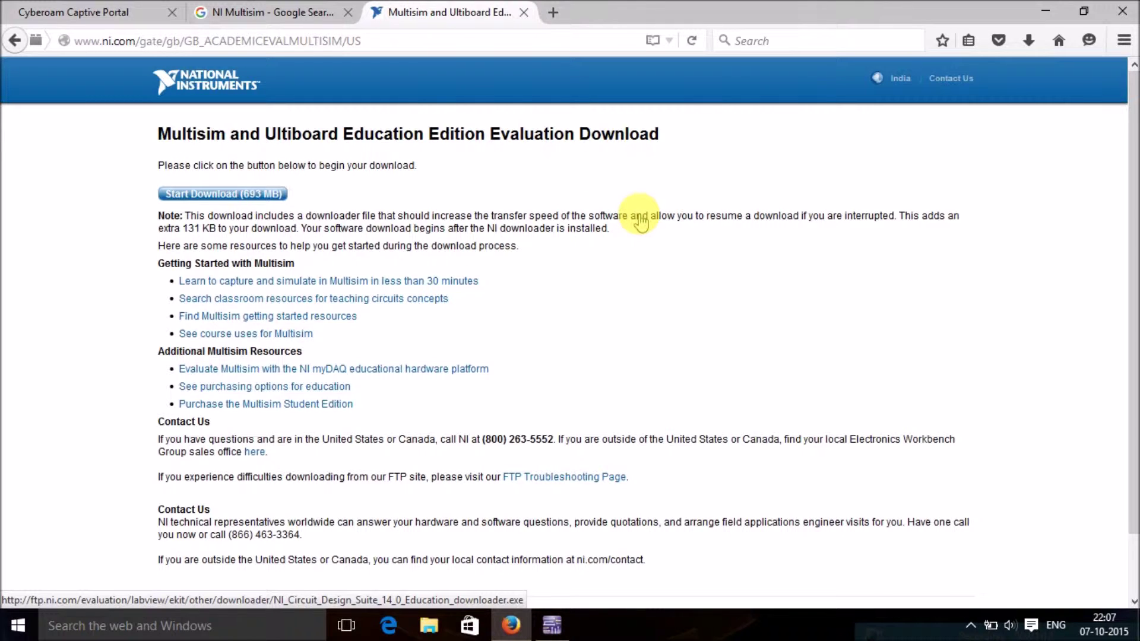
pyautogui.click(264, 195)
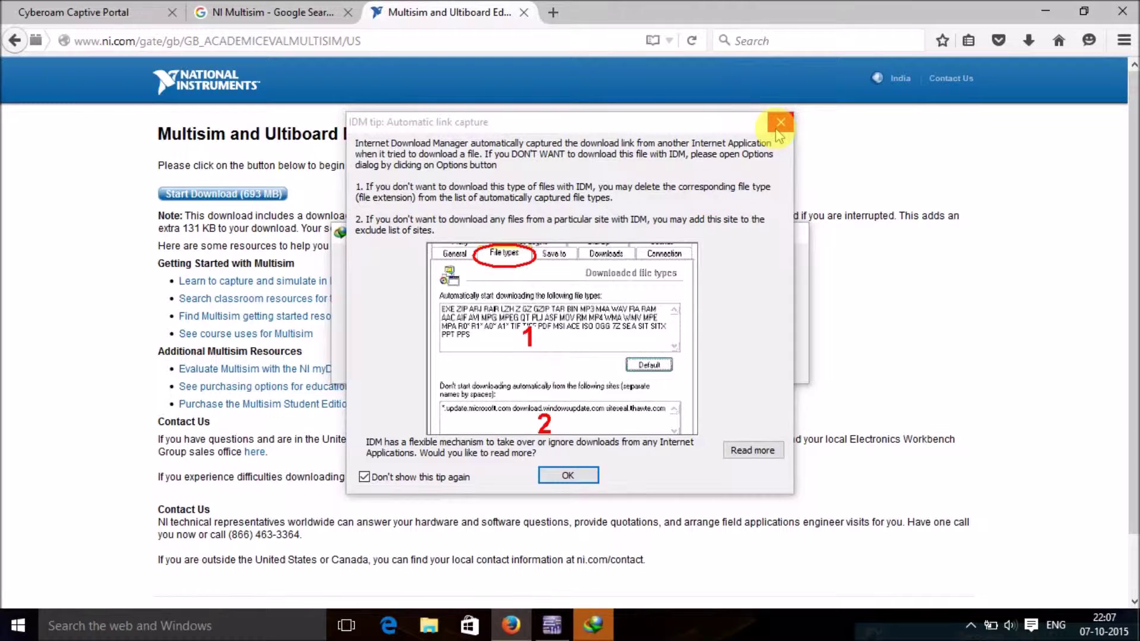
# Step: Fetch the 153.88 KB downloader with IDM, run it, and save the installer to the Desktop
pyautogui.click(579, 475)
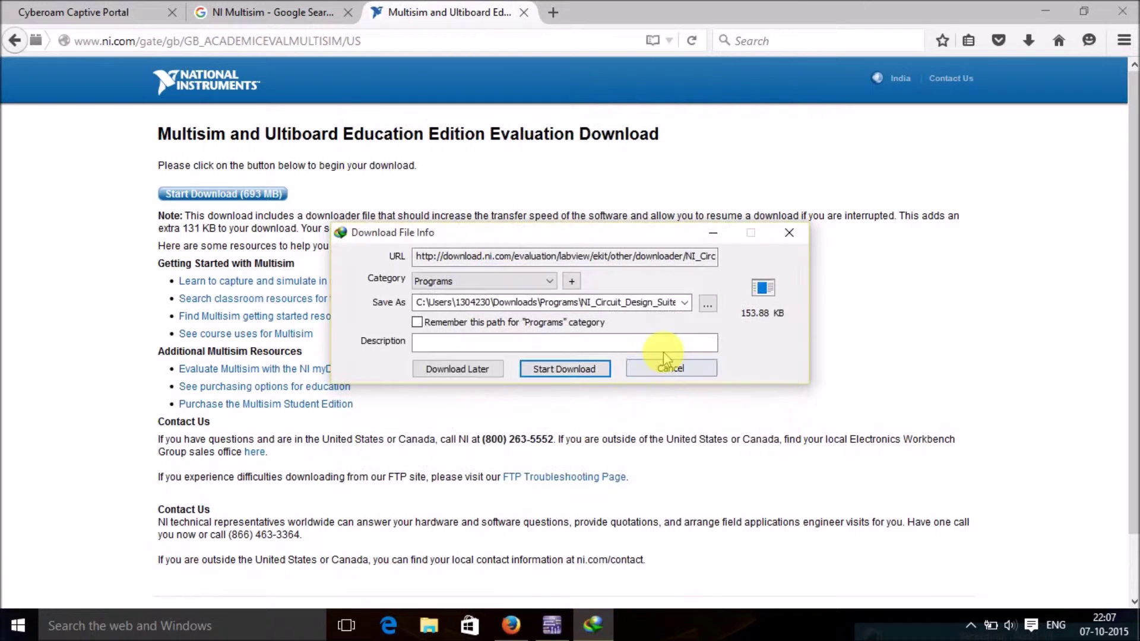
pyautogui.click(564, 369)
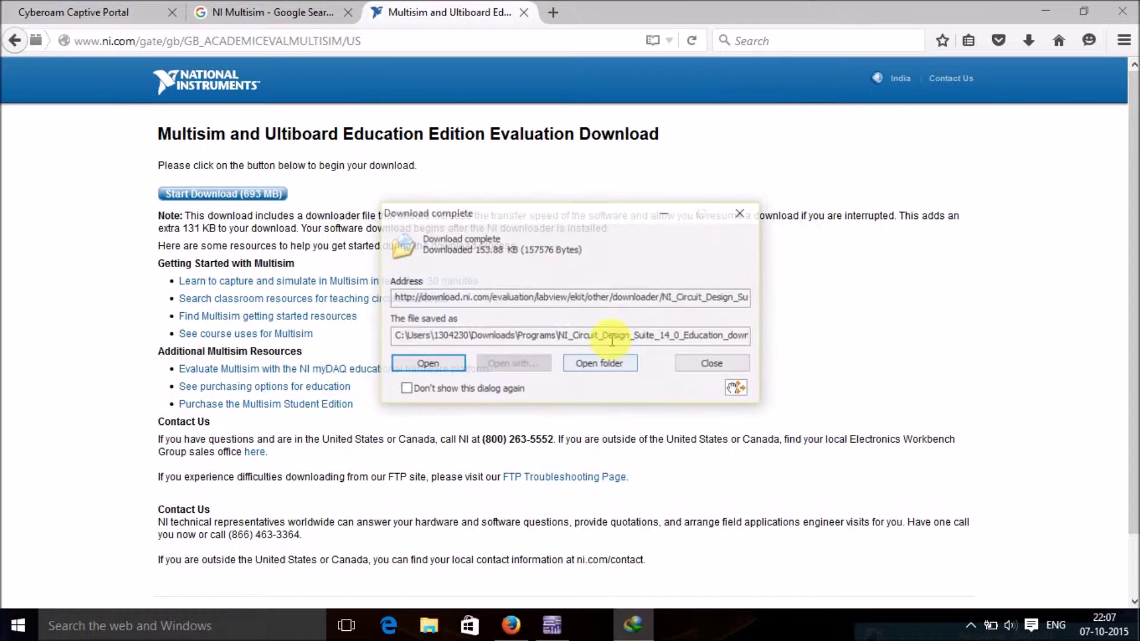
pyautogui.click(409, 364)
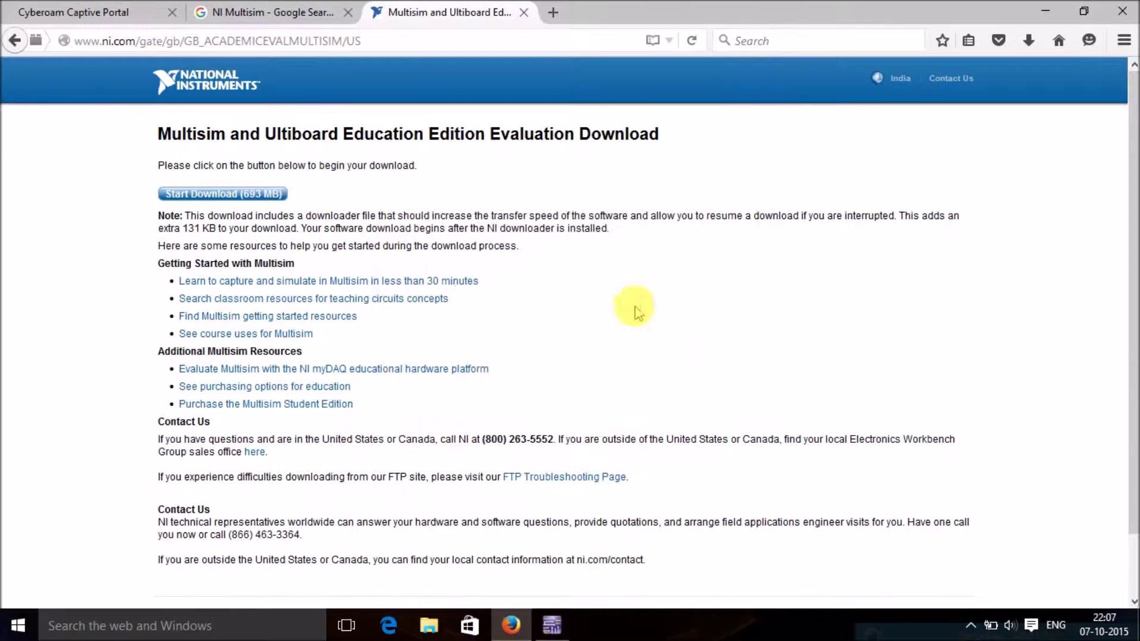
pyautogui.click(428, 374)
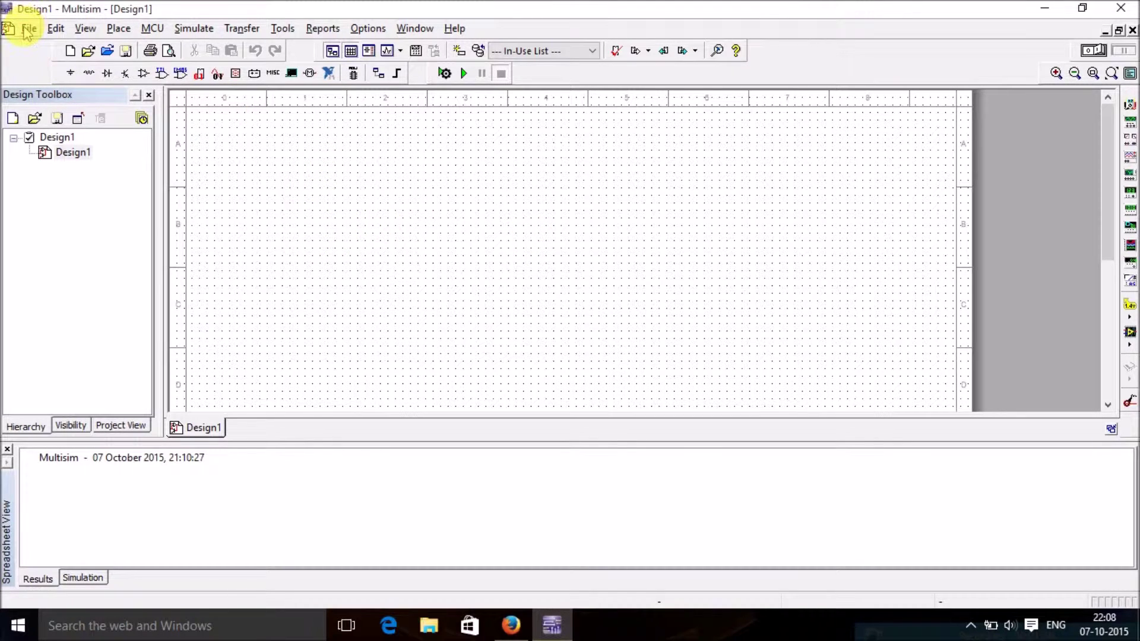
pyautogui.click(56, 30)
pyautogui.click(81, 31)
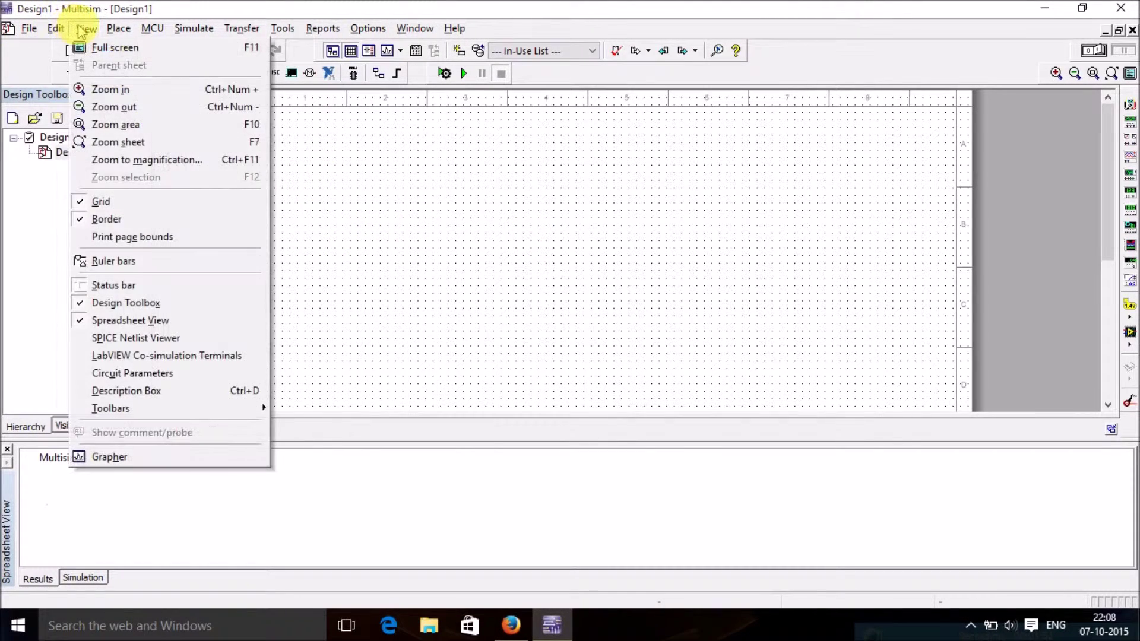
pyautogui.click(82, 29)
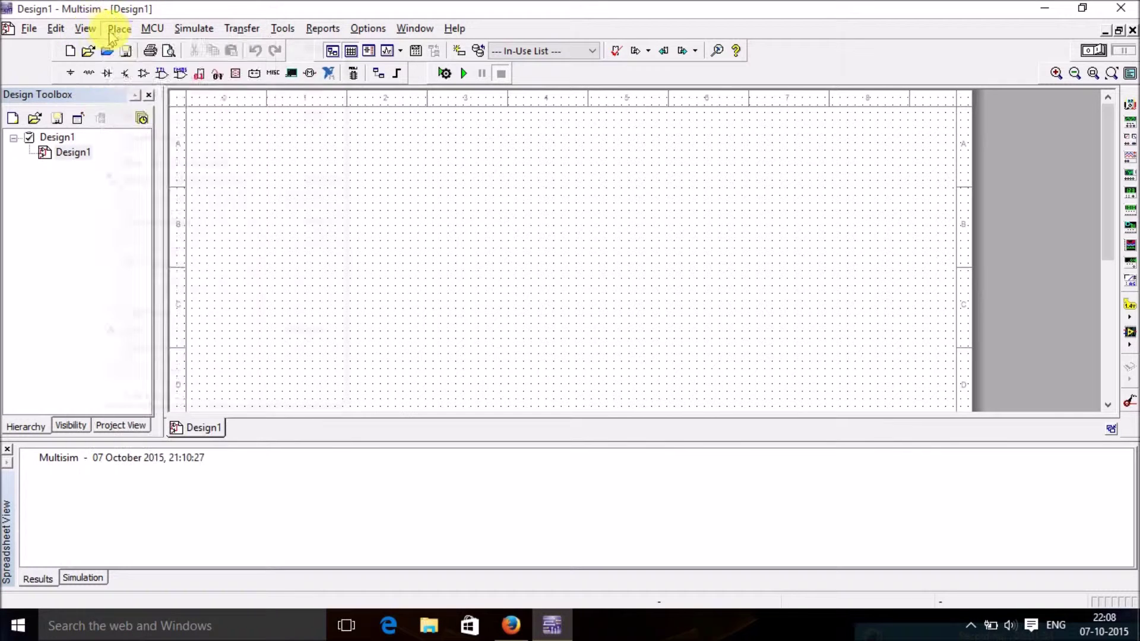
pyautogui.click(119, 28)
pyautogui.click(644, 133)
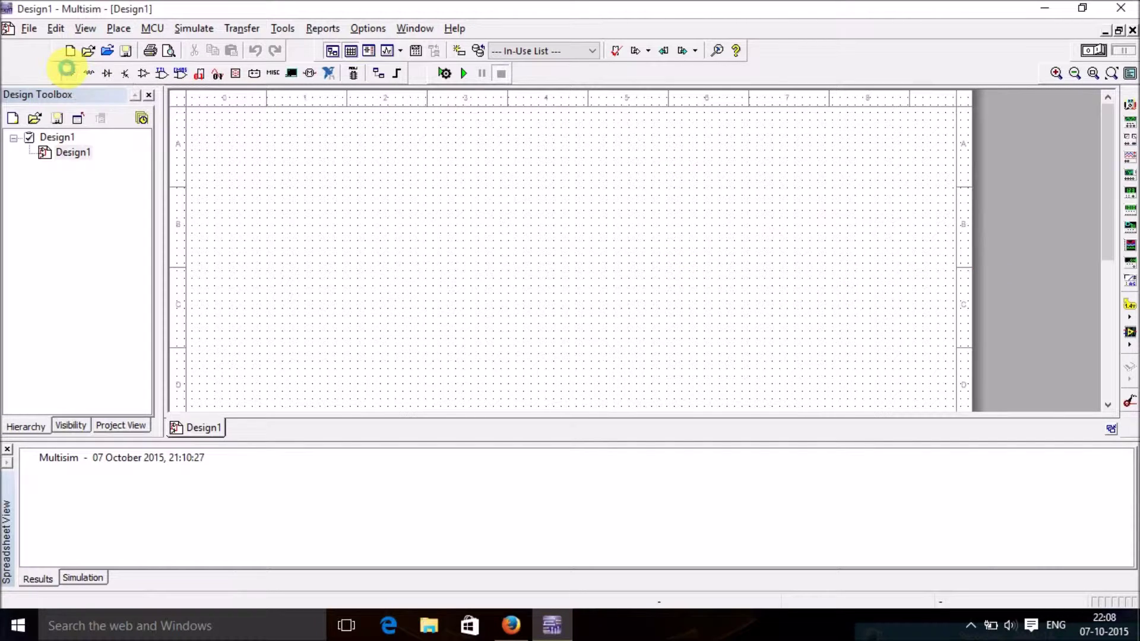
pyautogui.click(67, 70)
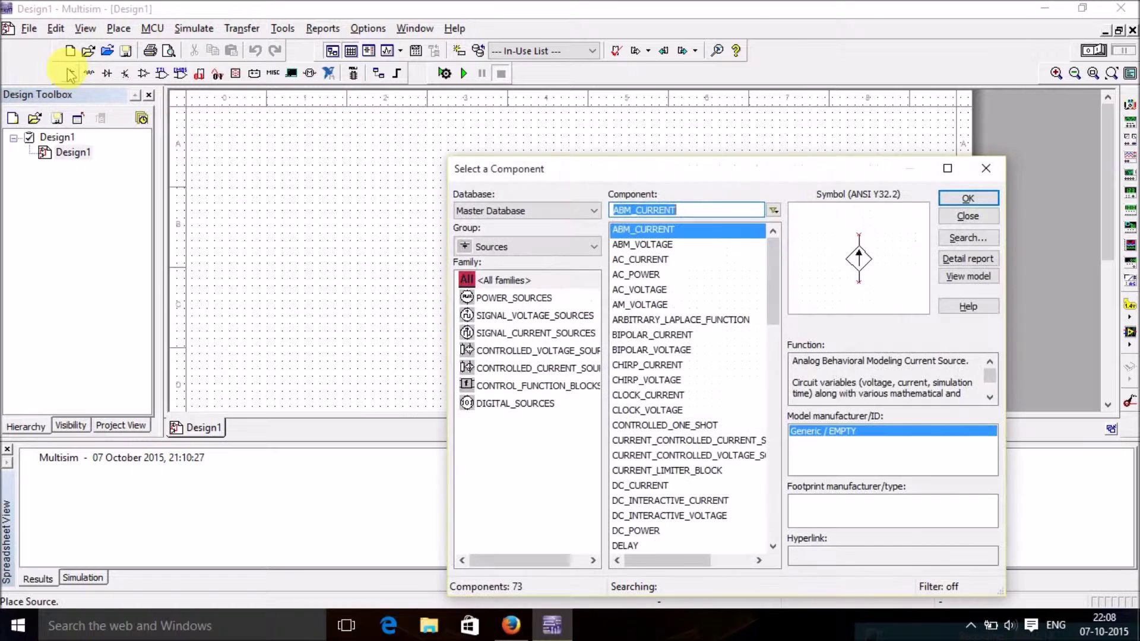
# Step: Show components from all groups and list the CAPACITOR family values
pyautogui.click(525, 253)
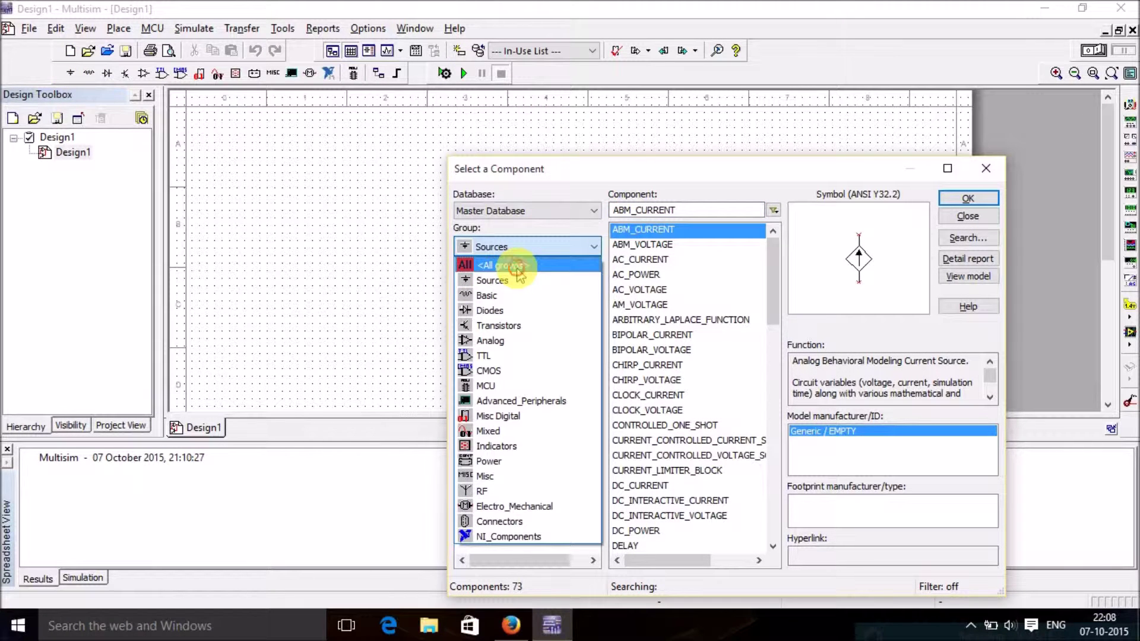
pyautogui.click(517, 266)
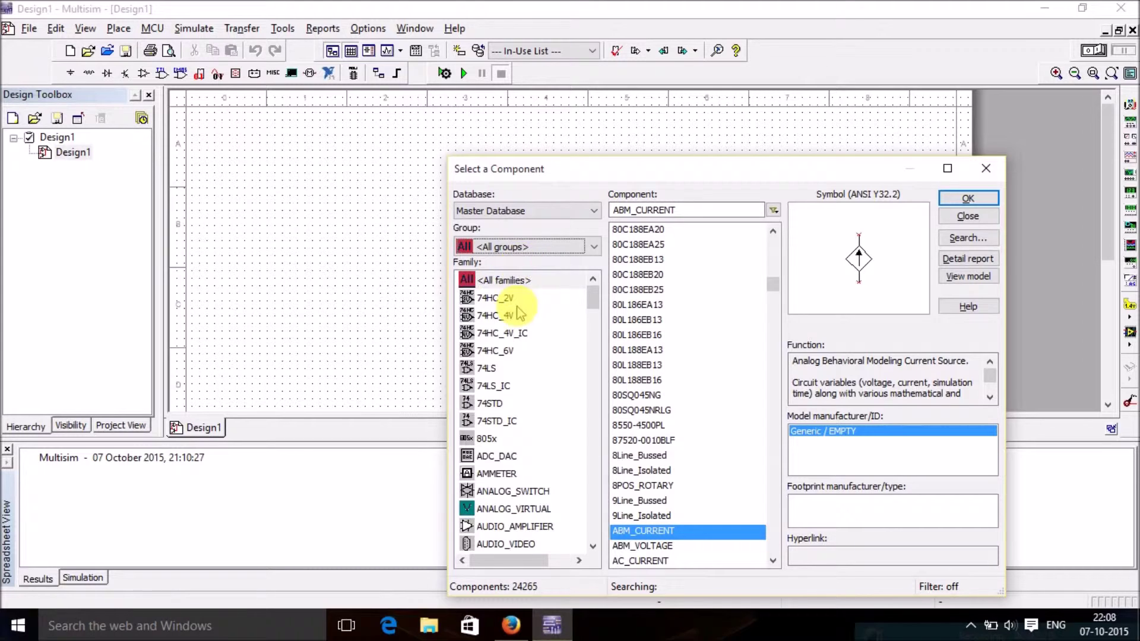
pyautogui.scroll(-5, 520, 314)
pyautogui.scroll(-2, 516, 336)
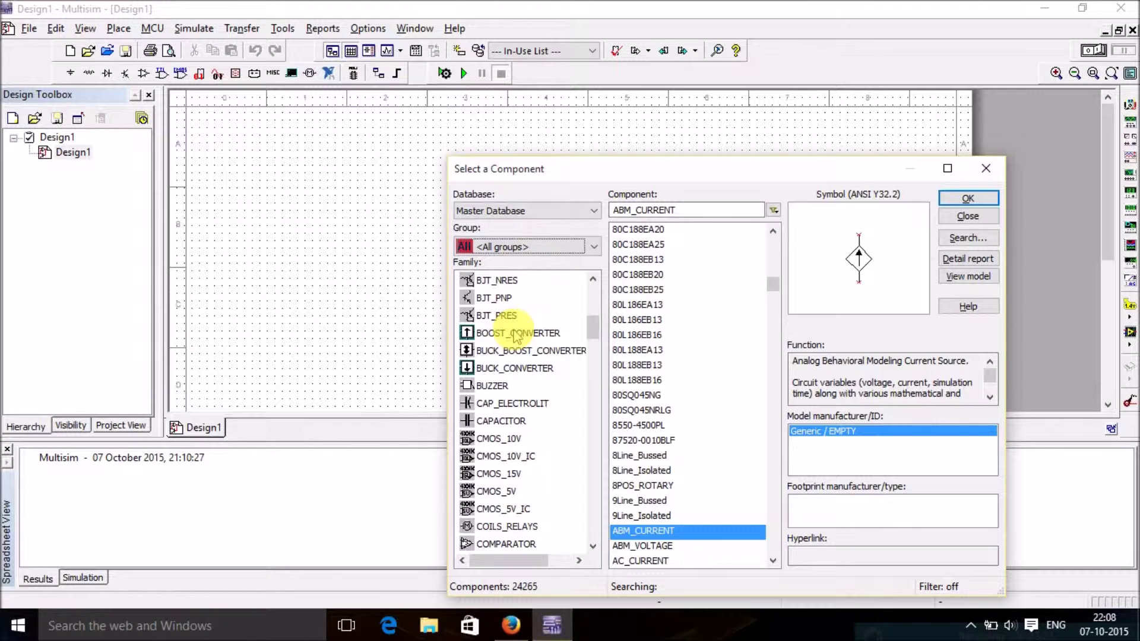
pyautogui.scroll(-1, 517, 336)
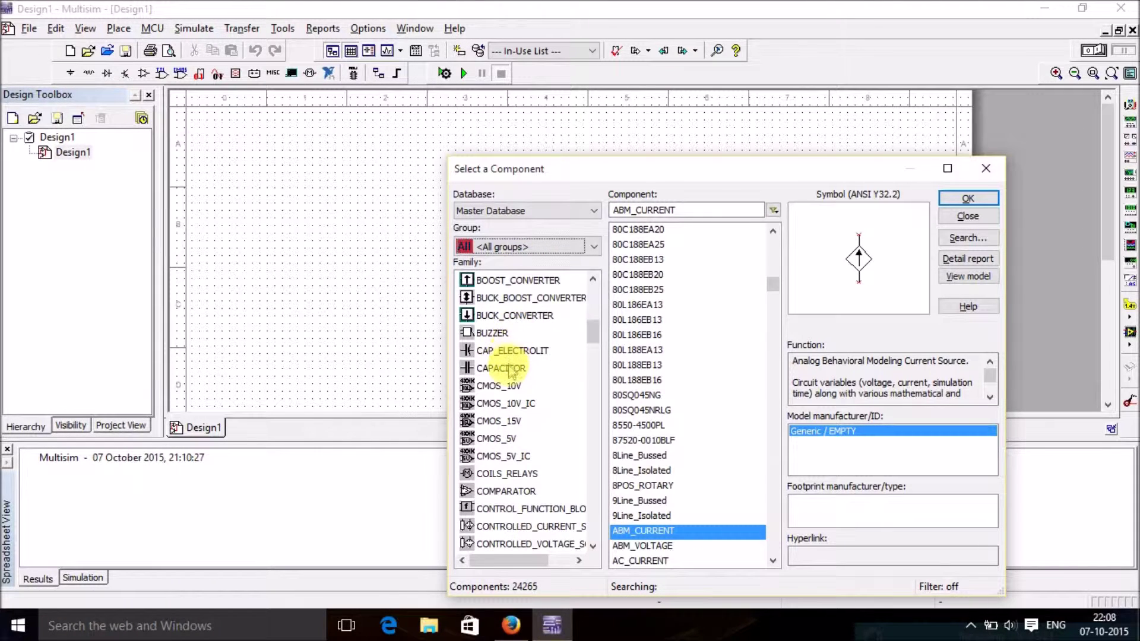
pyautogui.click(510, 369)
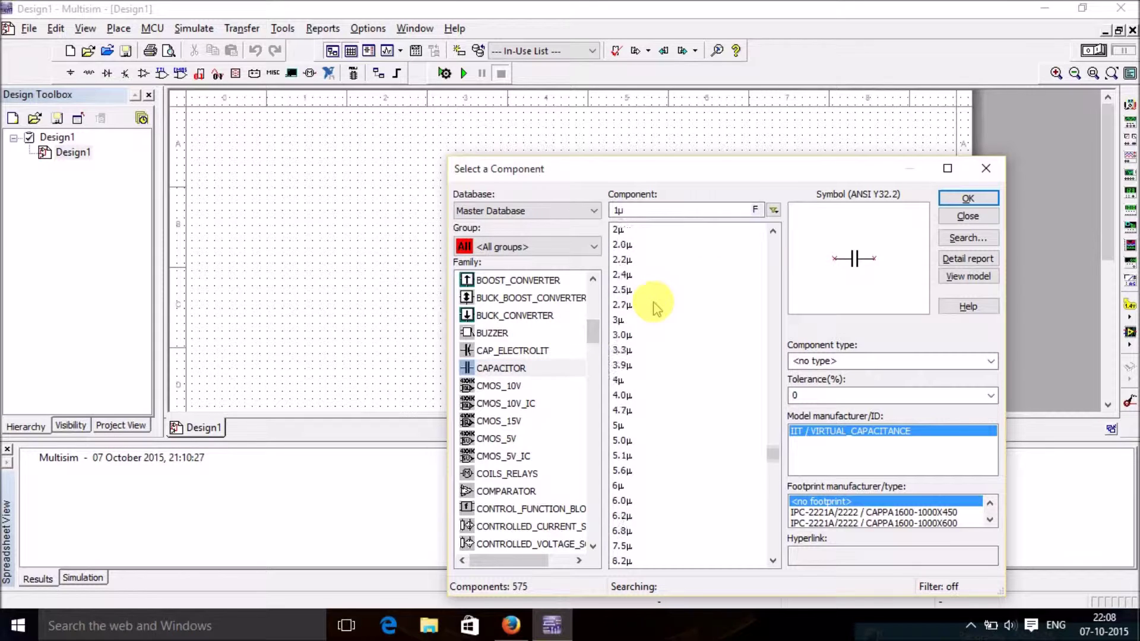
# Step: Browse the CAP_ELECTROLIT family, then set the Group back to Sources
pyautogui.scroll(-5, 656, 306)
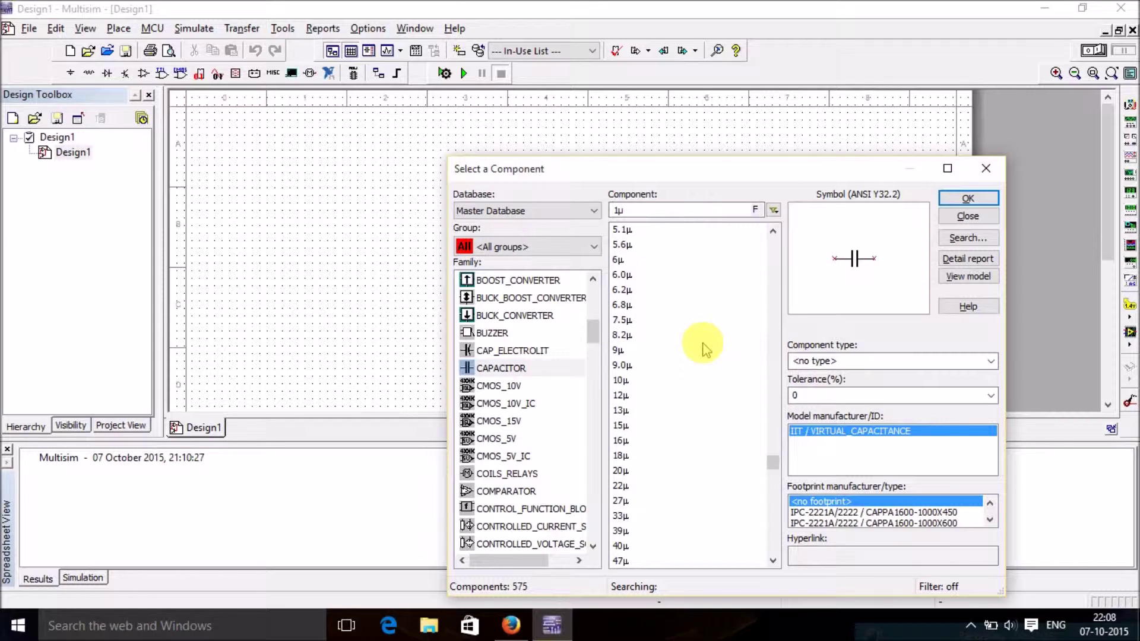
pyautogui.scroll(-3, 703, 349)
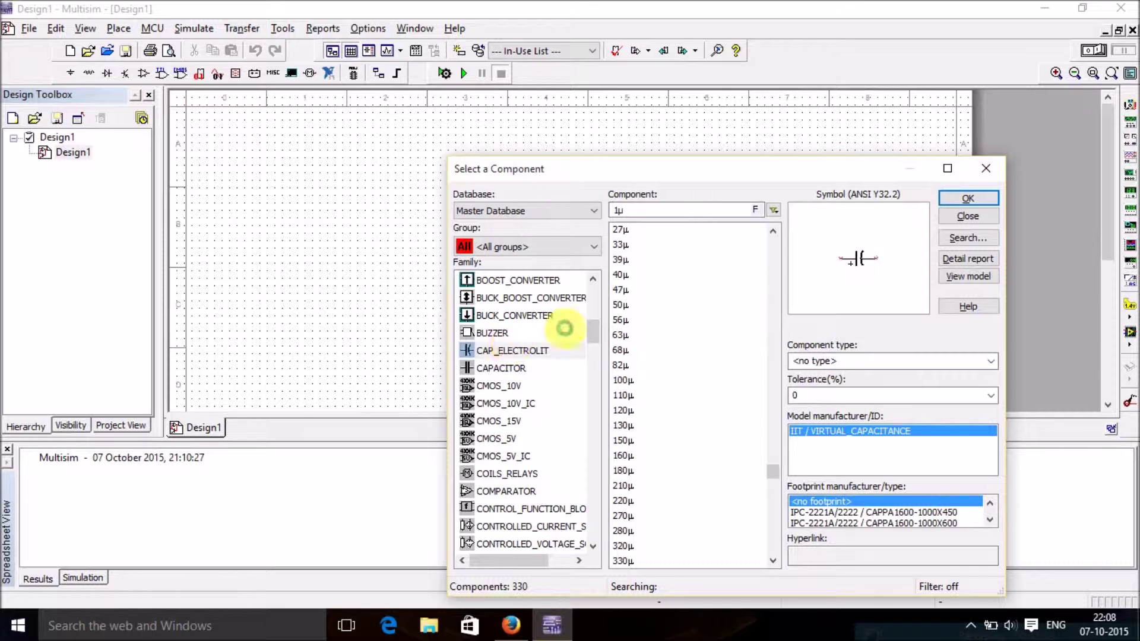
pyautogui.click(511, 351)
pyautogui.scroll(-2, 707, 284)
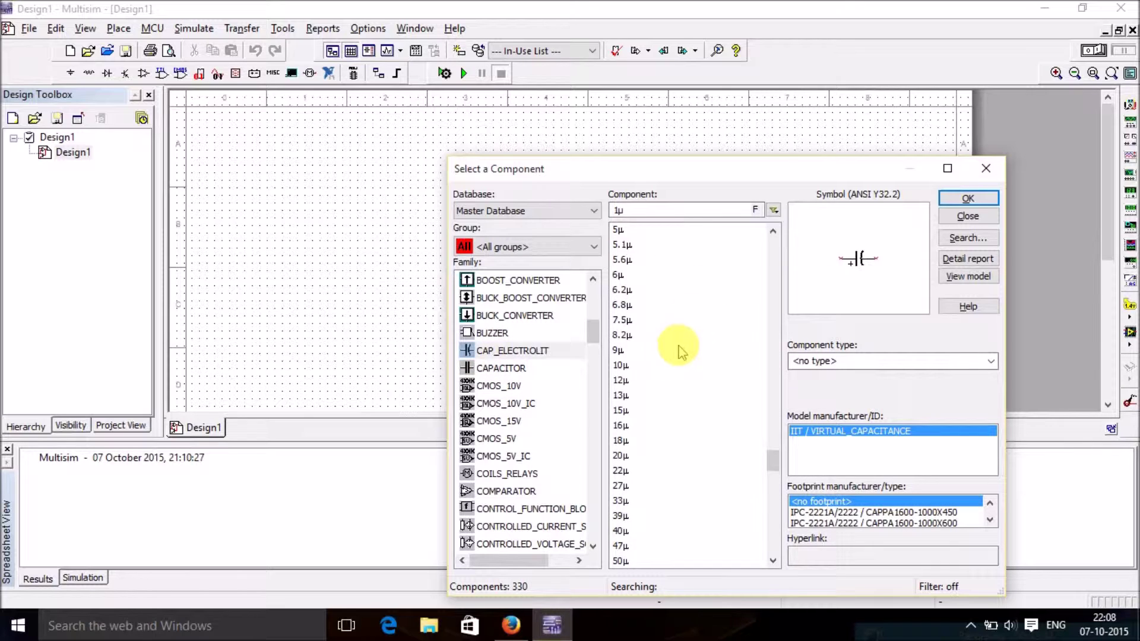
pyautogui.scroll(-8, 674, 355)
pyautogui.scroll(20, 676, 358)
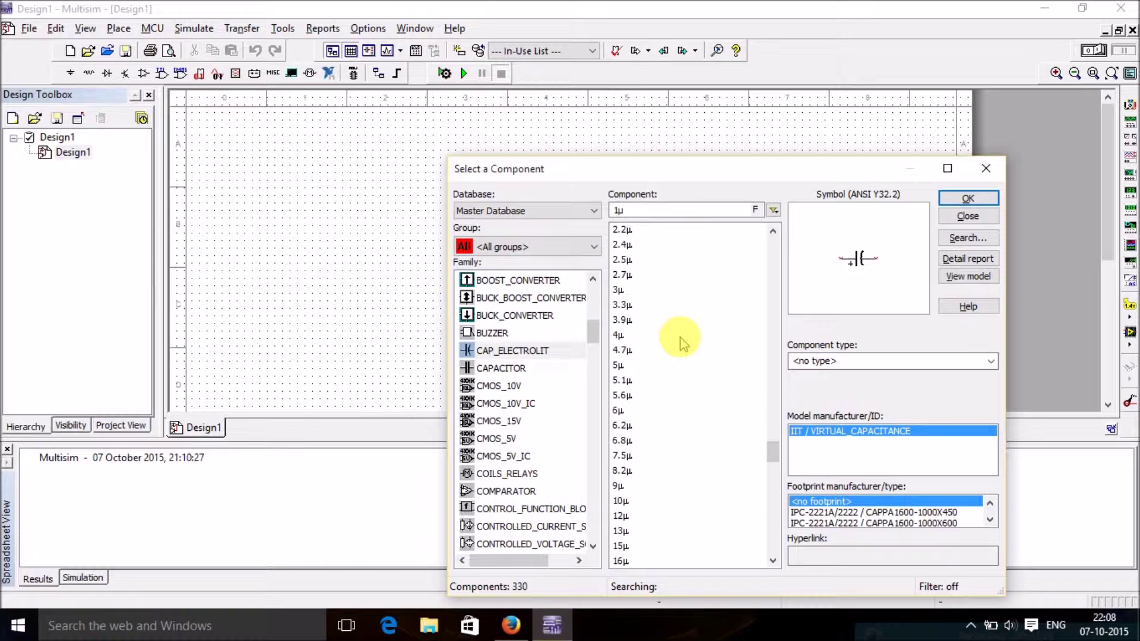
pyautogui.click(510, 247)
pyautogui.click(527, 282)
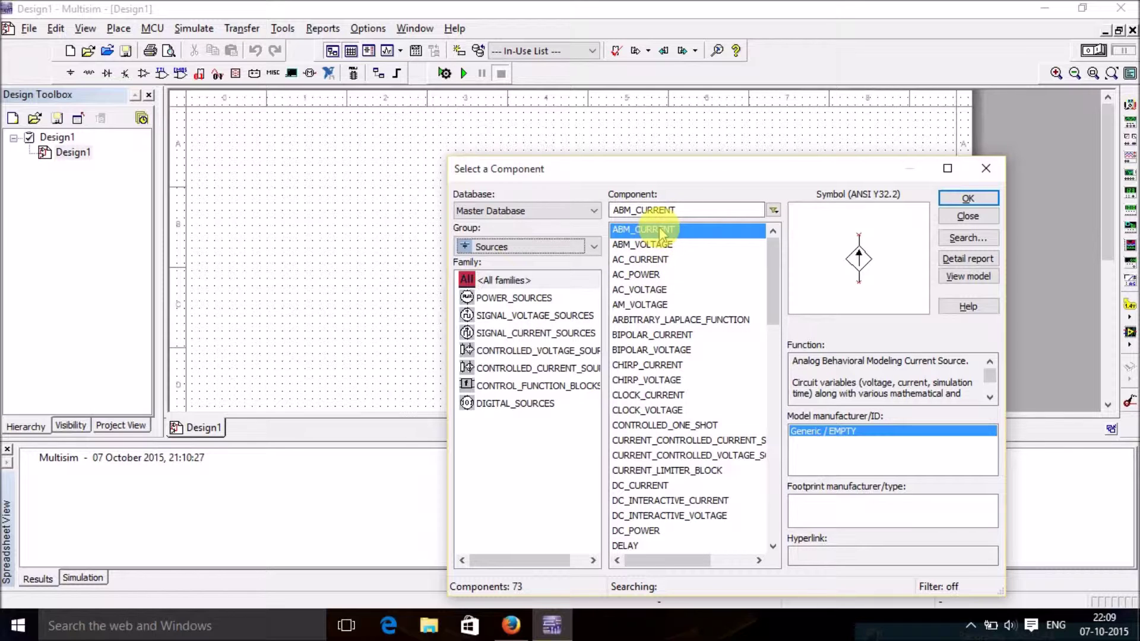
# Step: Preview the ABM_VOLTAGE, AC_CURRENT, AC_POWER, AM_VOLTAGE, AC_VOLTAGE and DGND source parts
pyautogui.moveTo(870, 167); pyautogui.dragTo(740, 101)
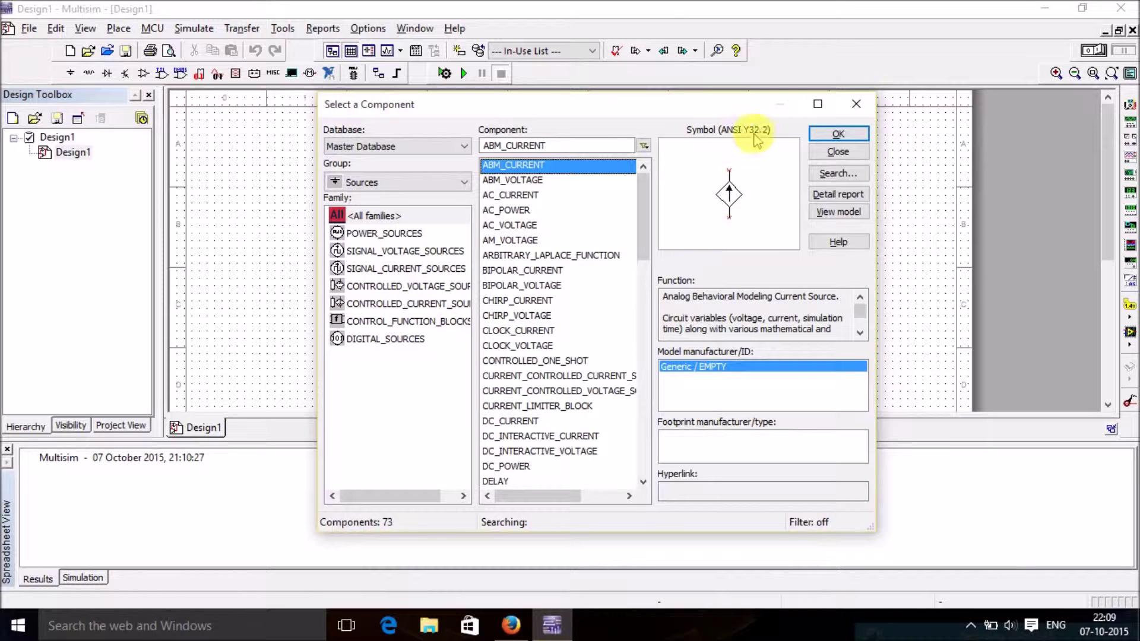
pyautogui.click(540, 180)
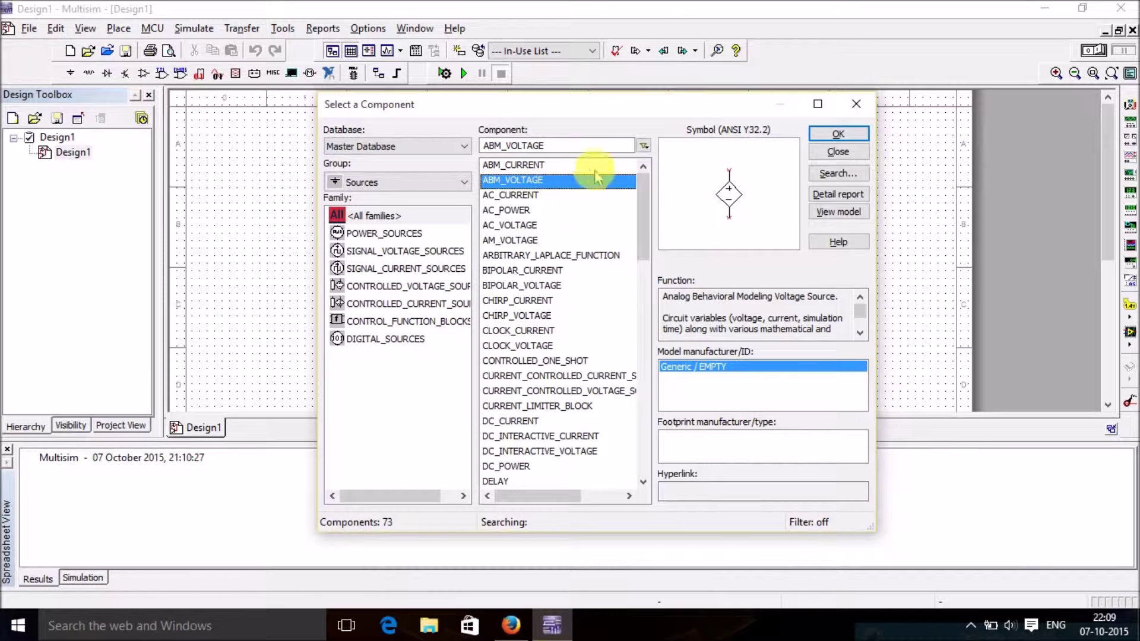
pyautogui.click(543, 196)
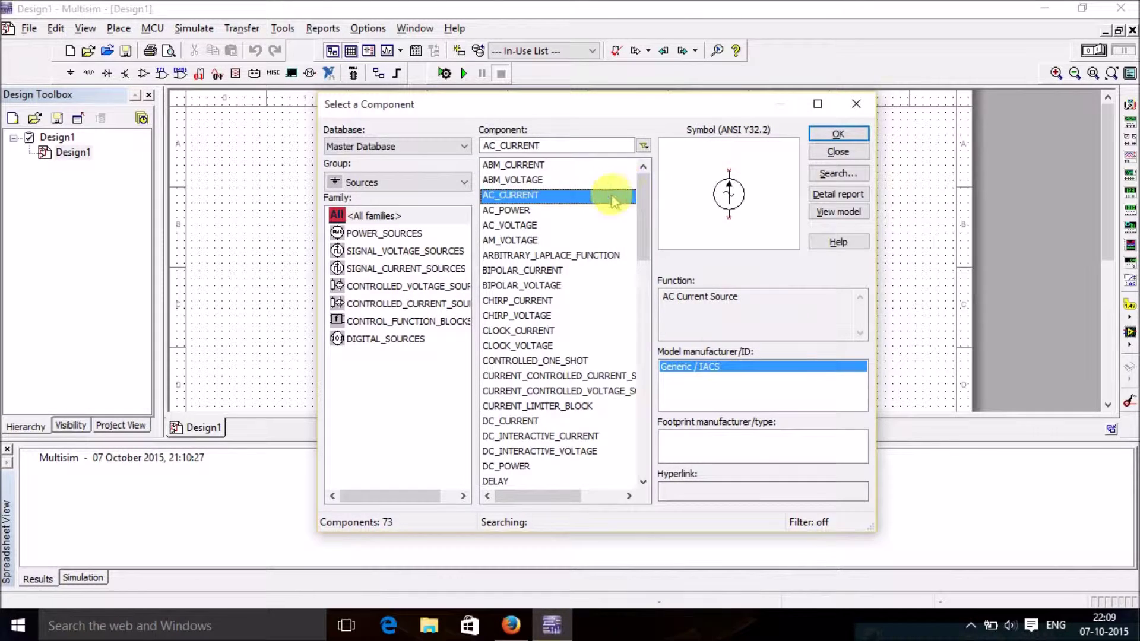
pyautogui.click(550, 212)
pyautogui.click(523, 240)
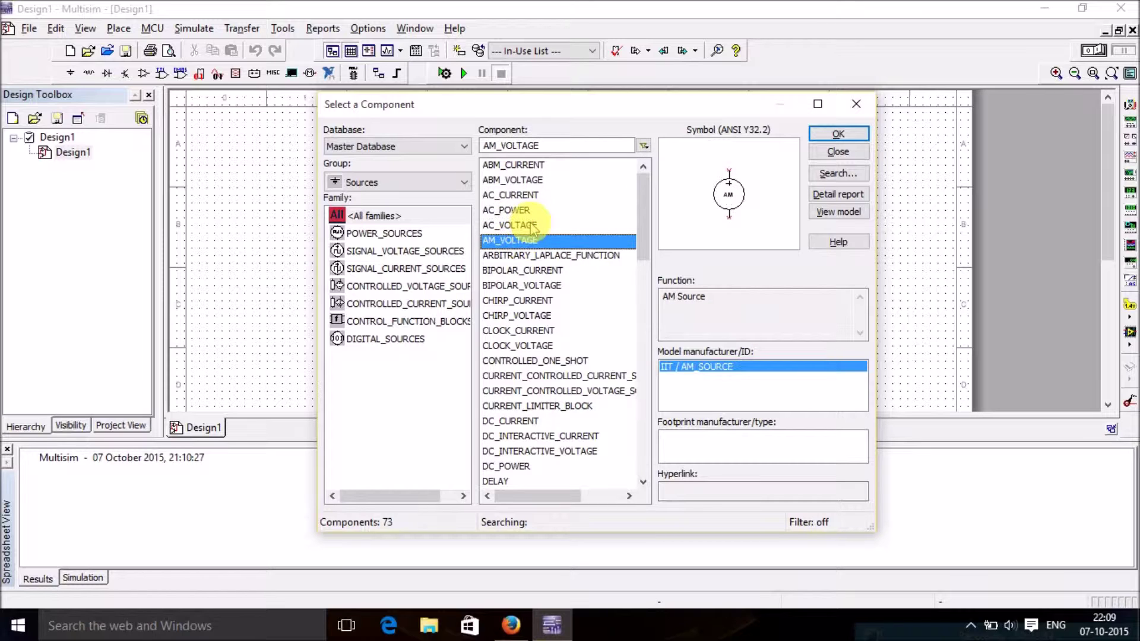
pyautogui.click(525, 211)
pyautogui.click(558, 226)
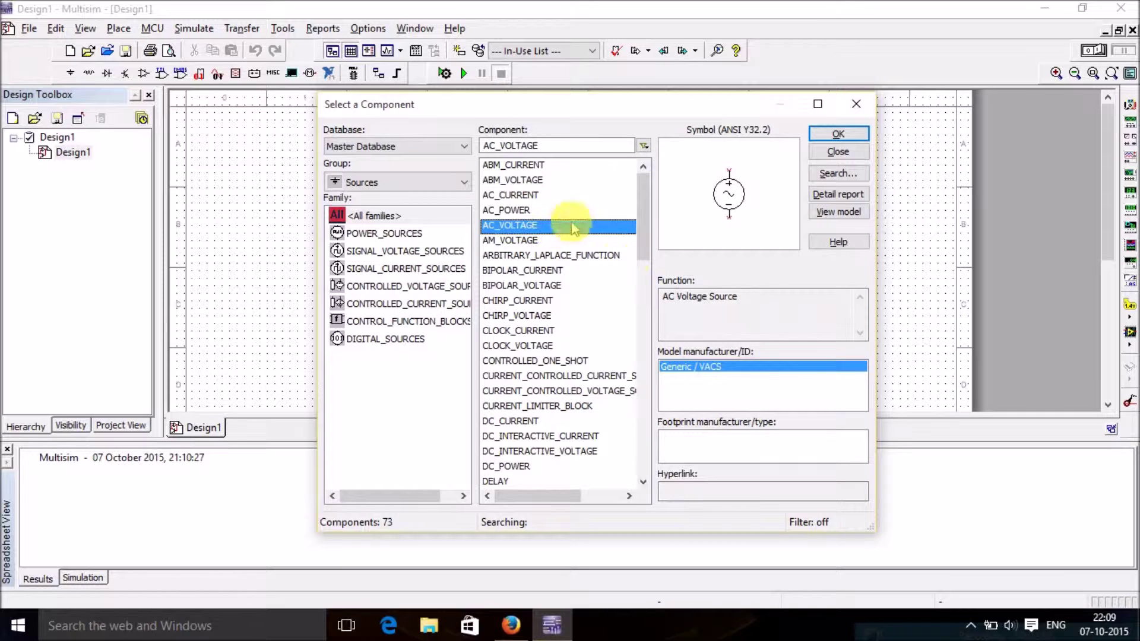
pyautogui.scroll(-2, 534, 400)
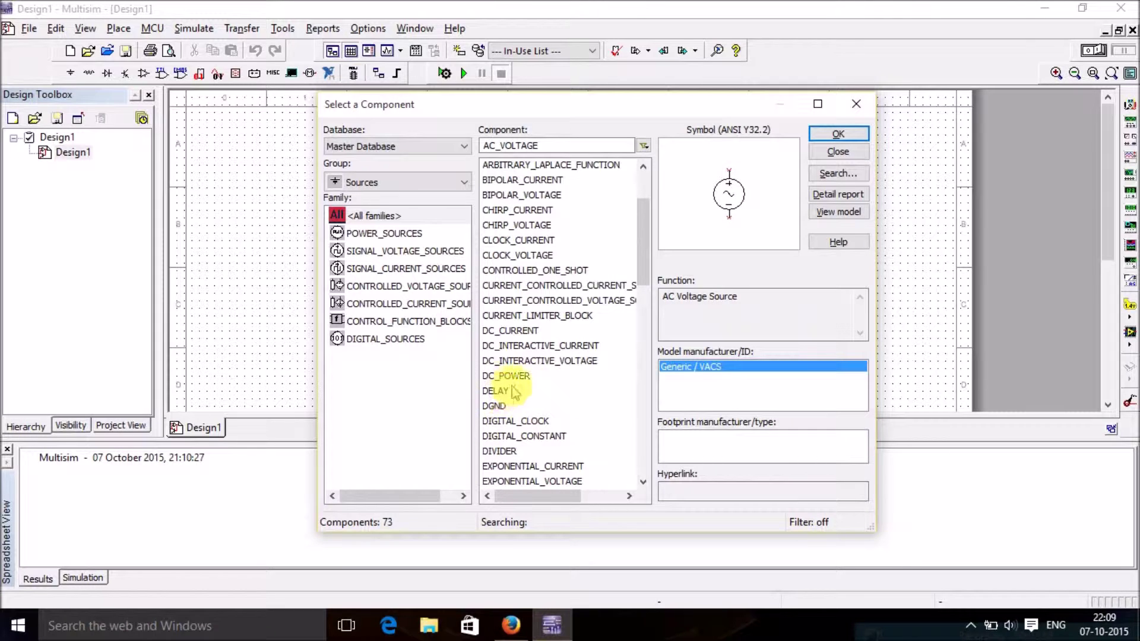
pyautogui.click(511, 406)
pyautogui.scroll(-10, 592, 301)
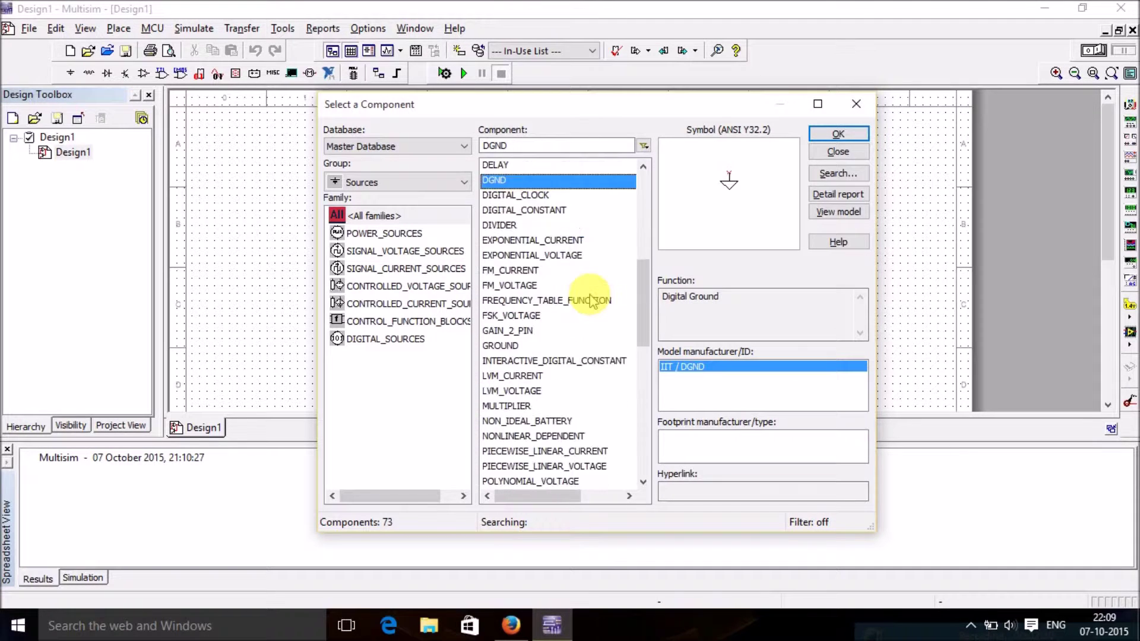
pyautogui.scroll(7, 592, 301)
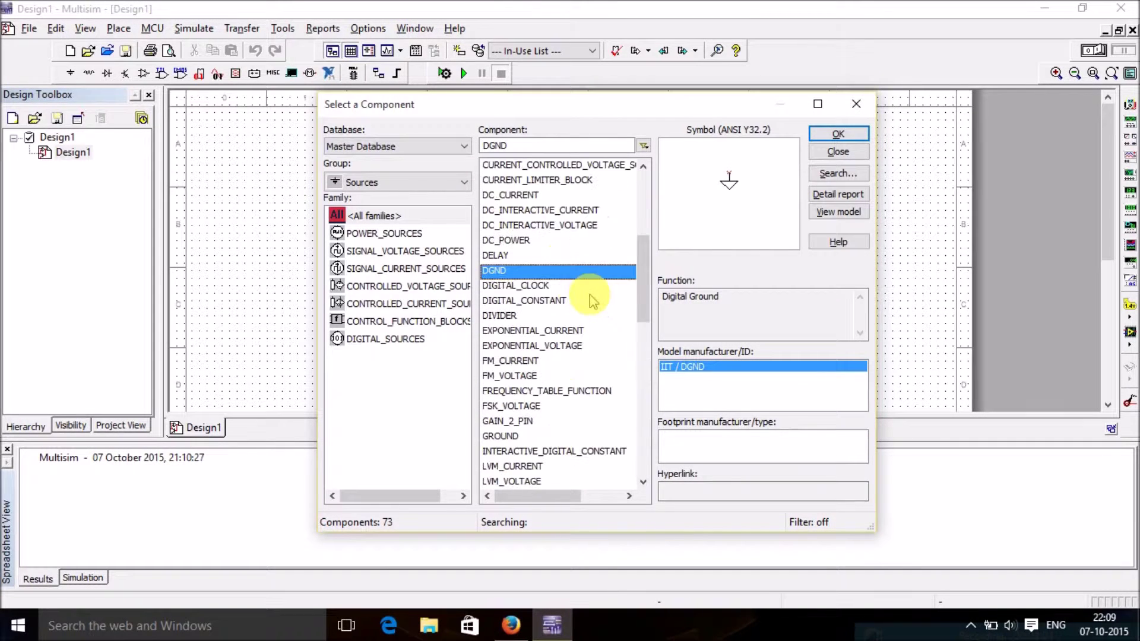
# Step: List the POWER_SOURCES family and preview AC_POWER, VCC, VDD, VEE and VSS
pyautogui.click(393, 233)
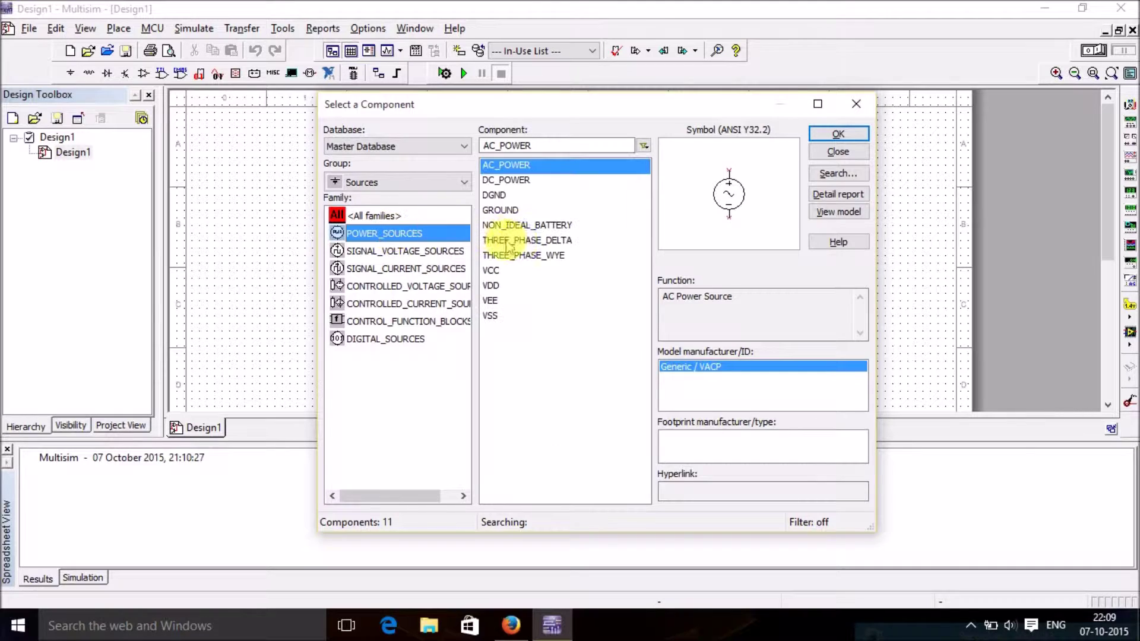
pyautogui.click(516, 169)
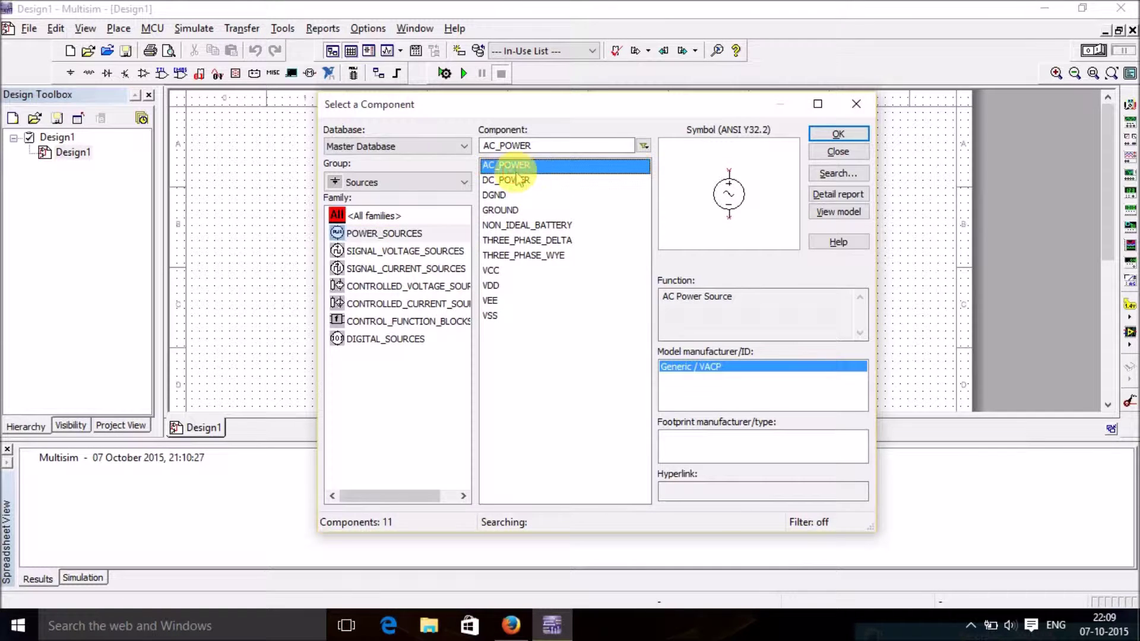
pyautogui.click(490, 273)
pyautogui.click(502, 287)
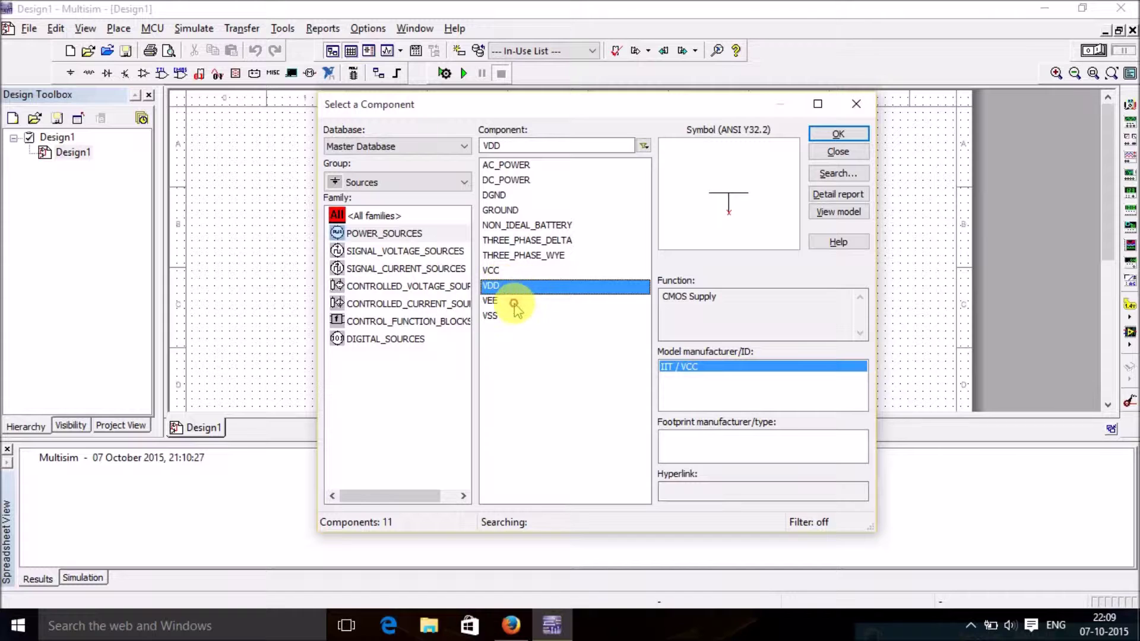
pyautogui.click(515, 301)
pyautogui.click(515, 316)
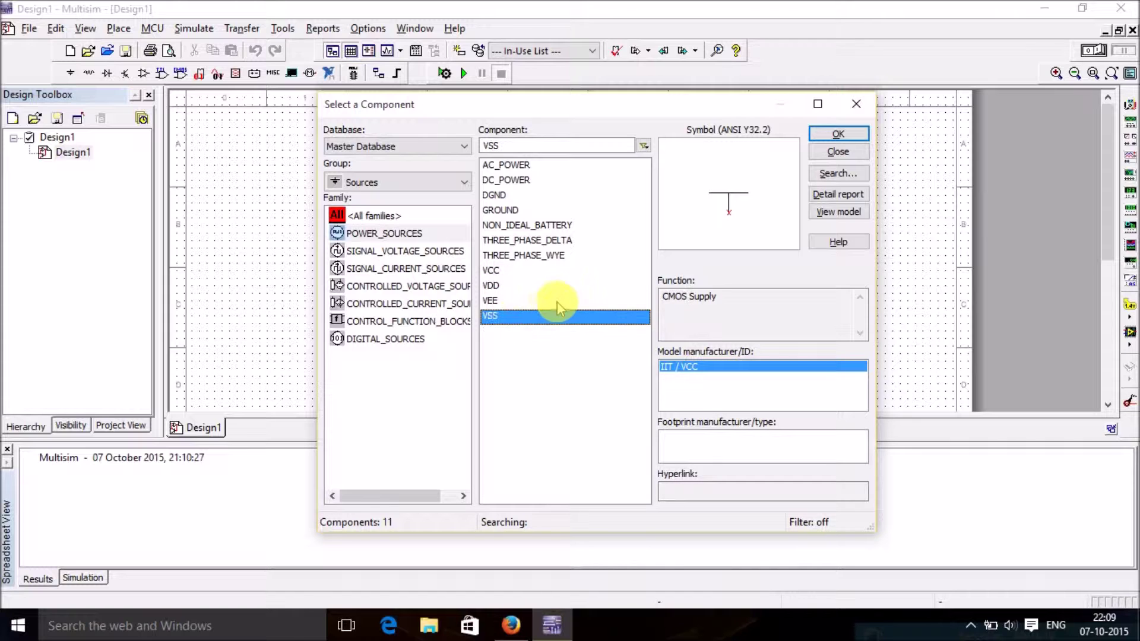
# Step: List DIGITAL_SOURCES, preview DIGITAL_CONSTANT and INTERACTIVE_DIGITAL_CONSTANT, and move the browser up-right
pyautogui.click(407, 340)
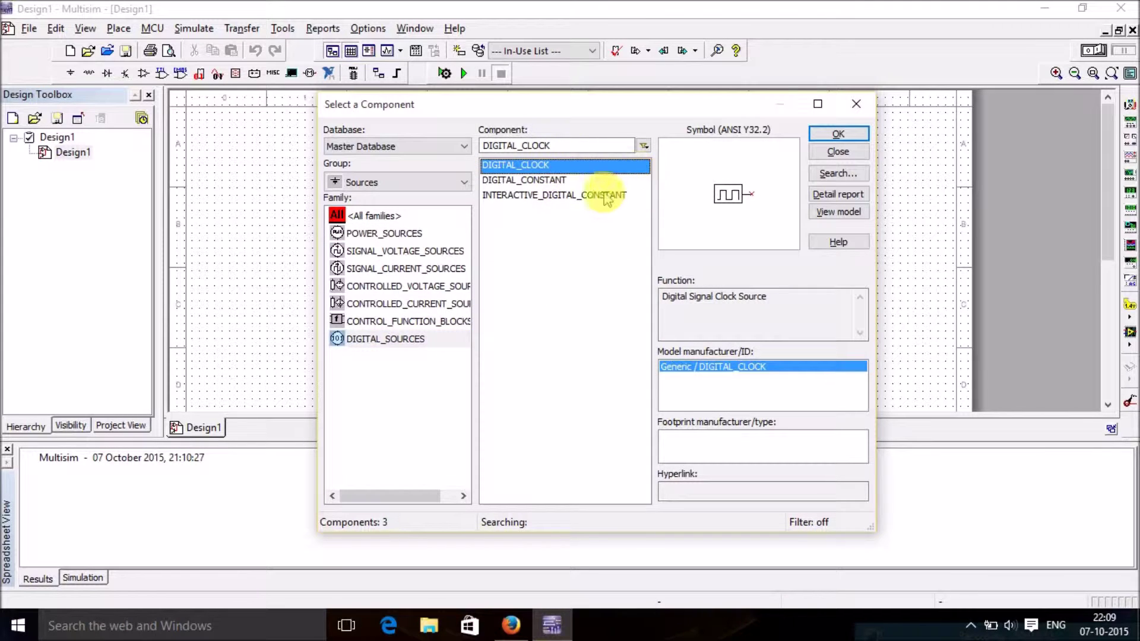
pyautogui.click(558, 179)
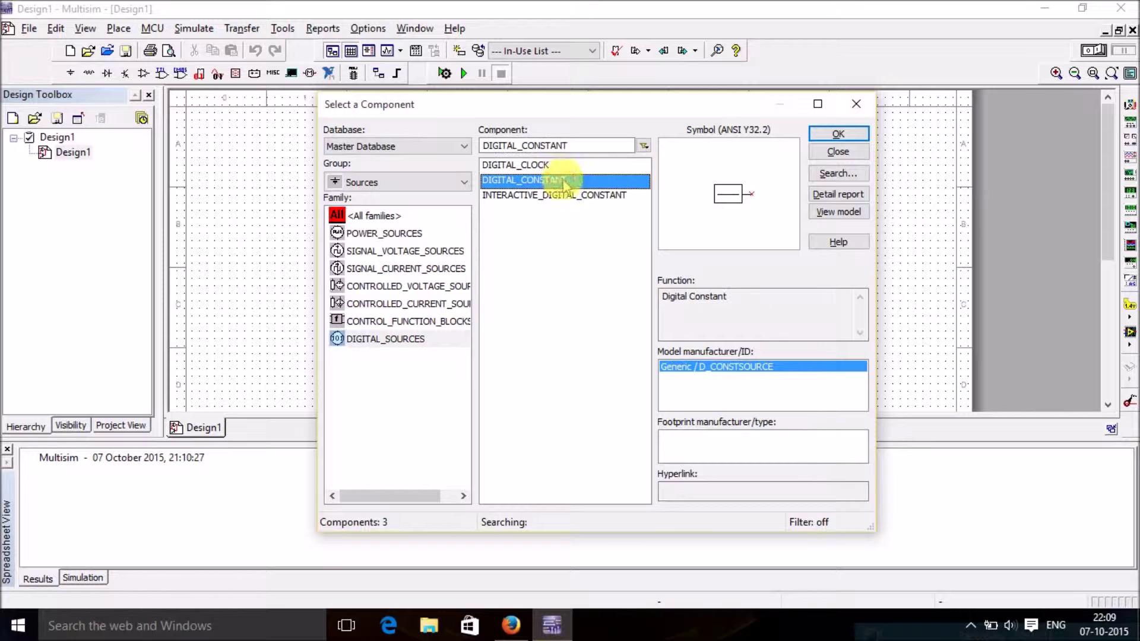
pyautogui.click(601, 199)
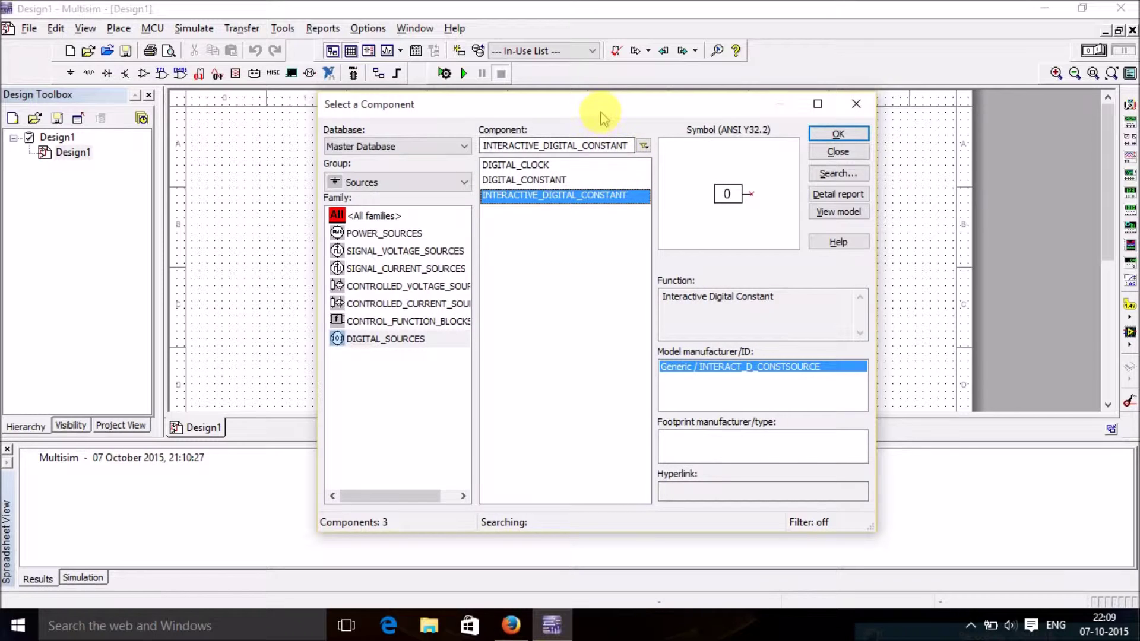
pyautogui.moveTo(602, 114); pyautogui.dragTo(674, 71)
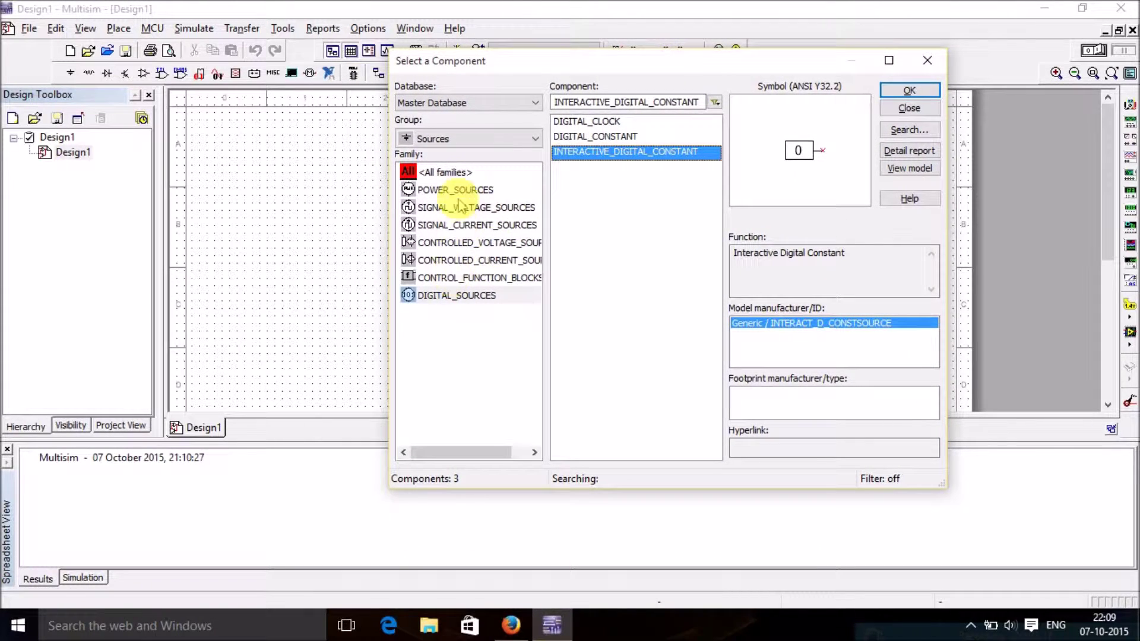
# Step: Switch to the Basic group and browse the BASIC_VIRTUAL parts and RESISTOR values
pyautogui.click(476, 138)
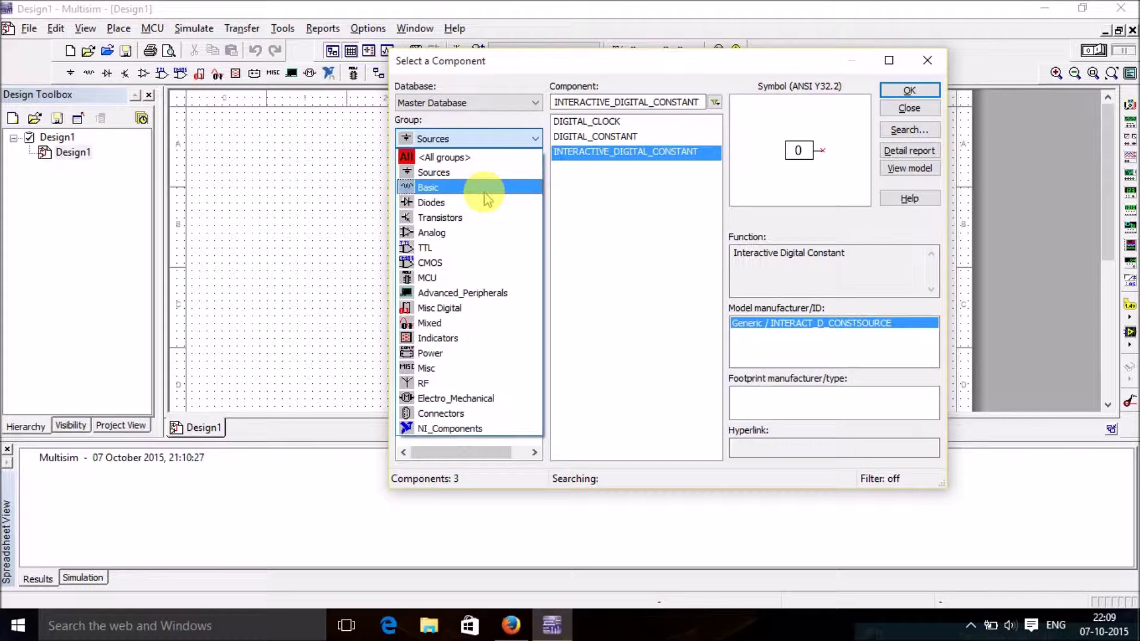
pyautogui.click(486, 189)
pyautogui.click(477, 191)
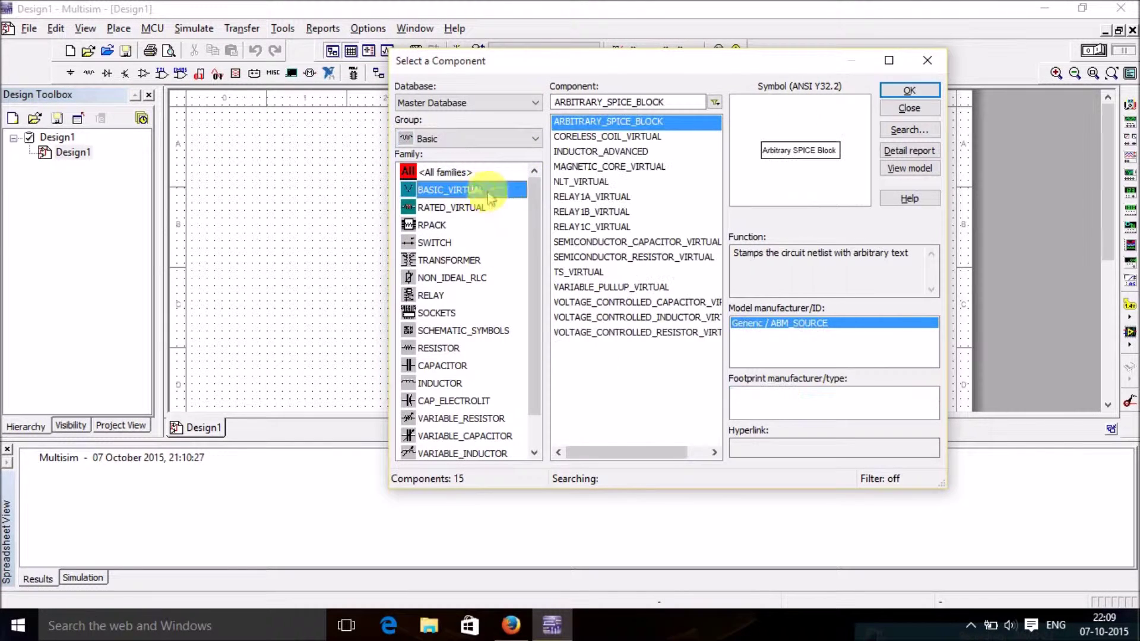
pyautogui.hscroll(2, 632, 181)
pyautogui.hscroll(-2, 632, 181)
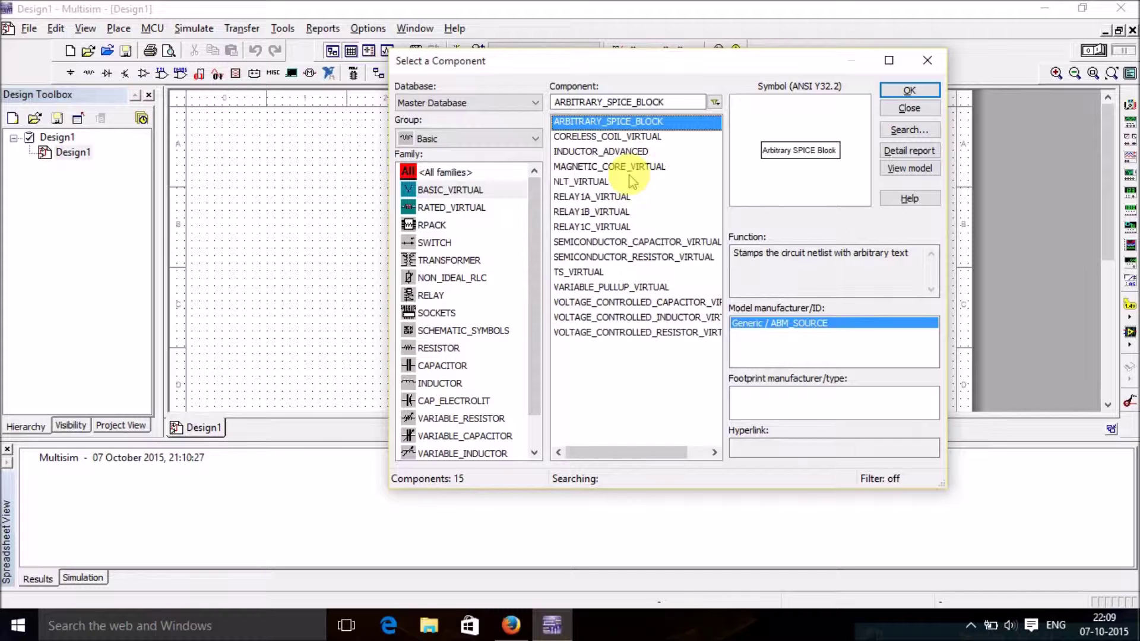
pyautogui.click(439, 348)
pyautogui.scroll(-5, 630, 209)
pyautogui.scroll(-7, 631, 209)
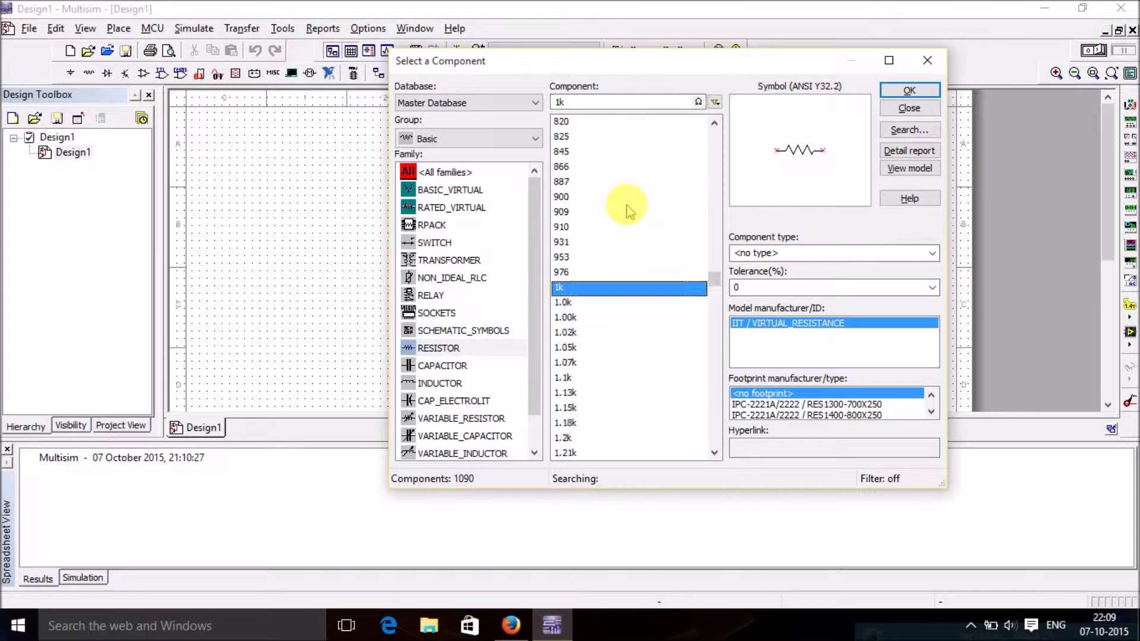
pyautogui.scroll(-1, 630, 211)
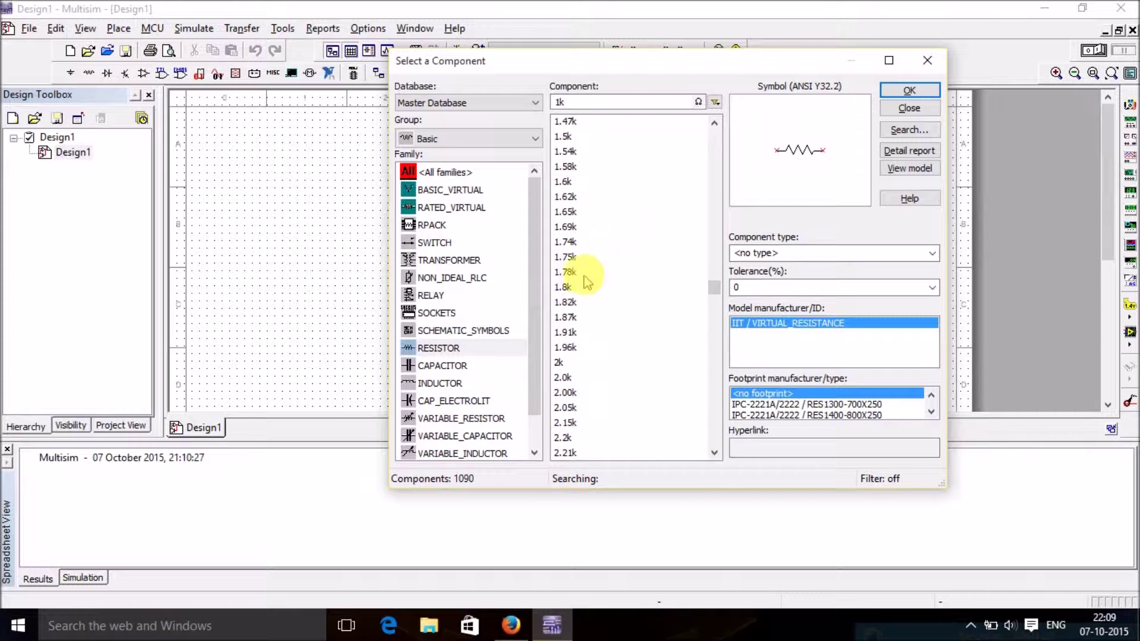
# Step: View CAPACITOR and CAP_ELECTROLIT values, then change the Group to Transistors
pyautogui.click(446, 365)
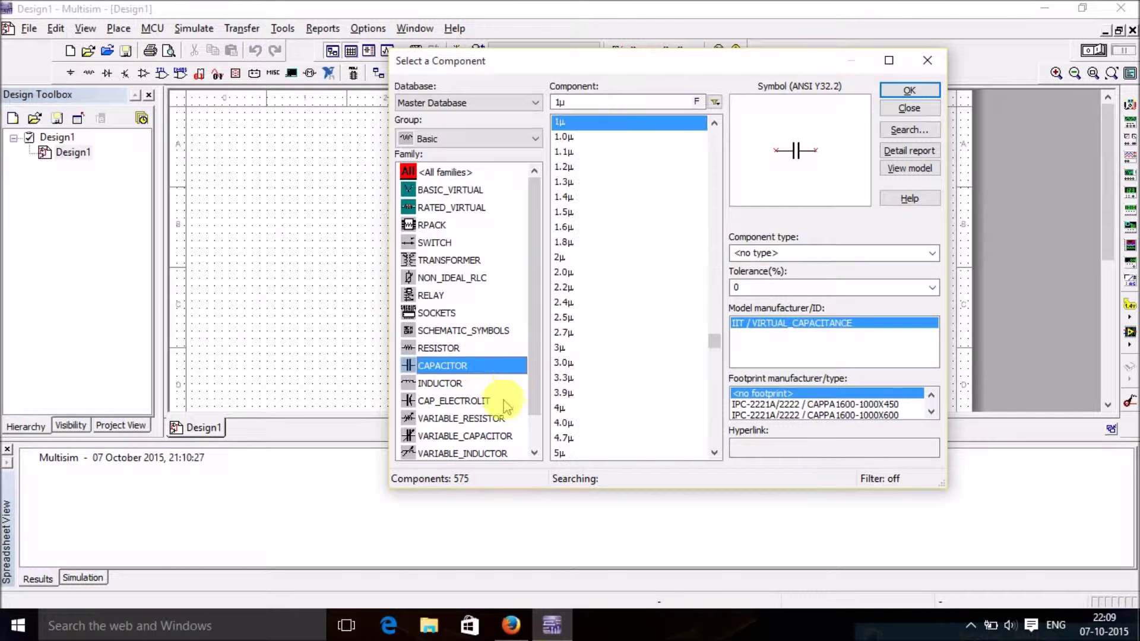
pyautogui.click(443, 402)
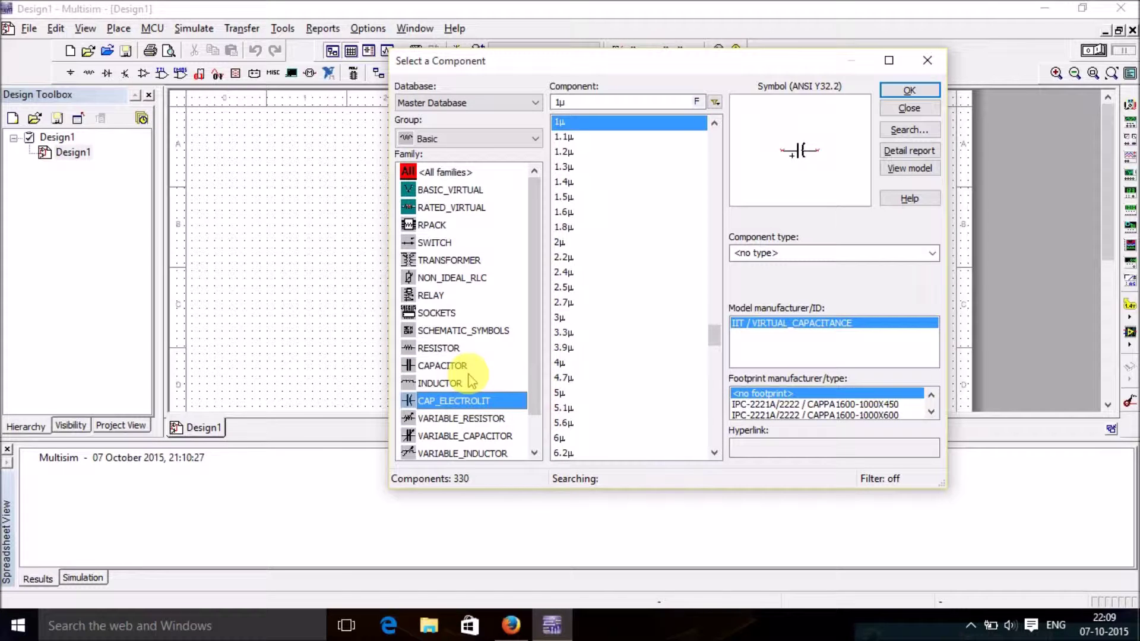
pyautogui.click(480, 142)
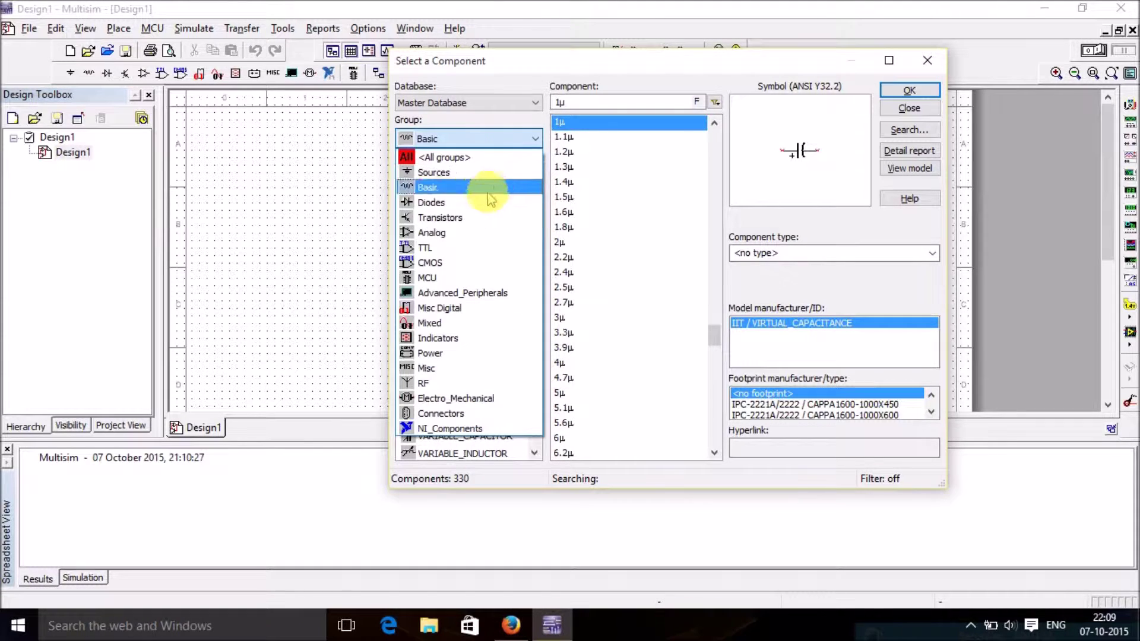
pyautogui.click(486, 220)
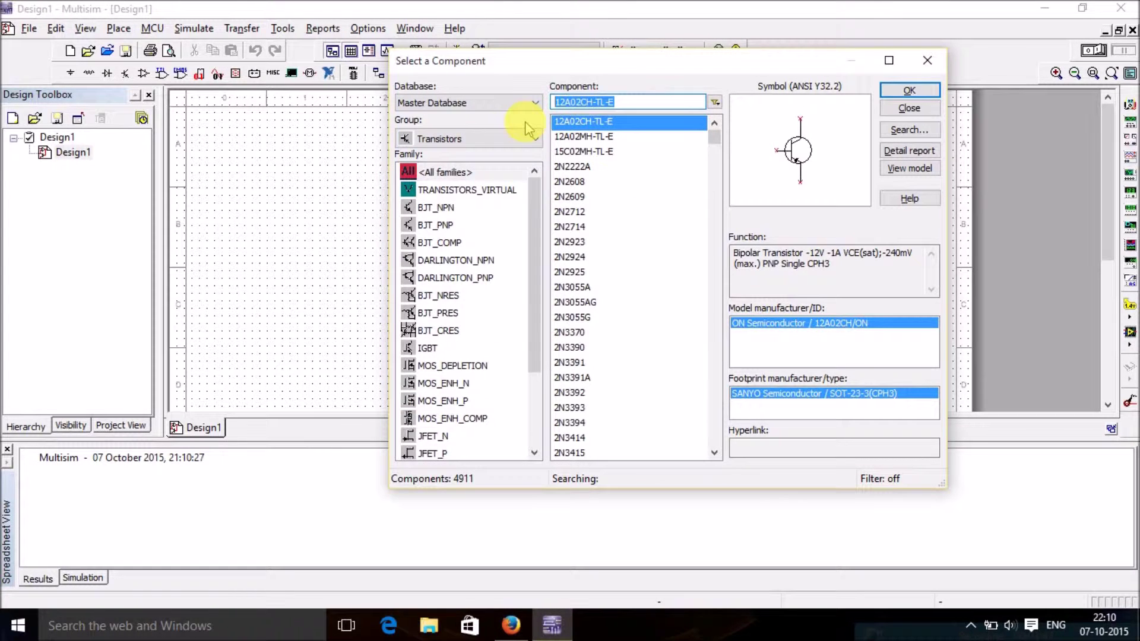
# Step: Search 'BC54', pick the BC547BG NPN transistor and place it on the sheet as Q1
pyautogui.write('BC5')
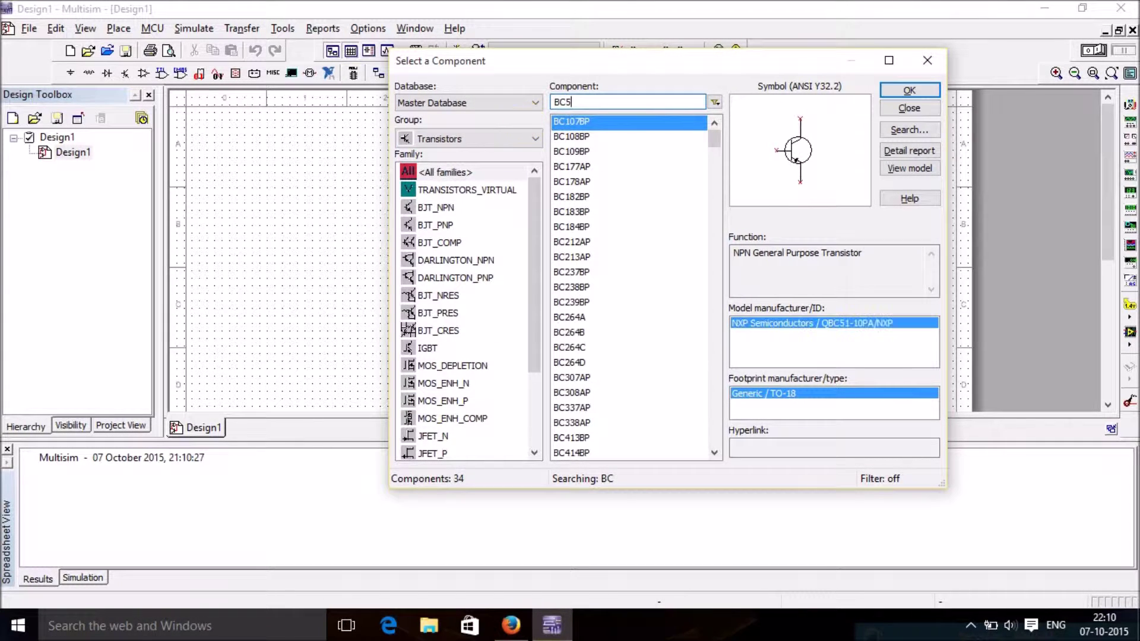
pyautogui.write('4')
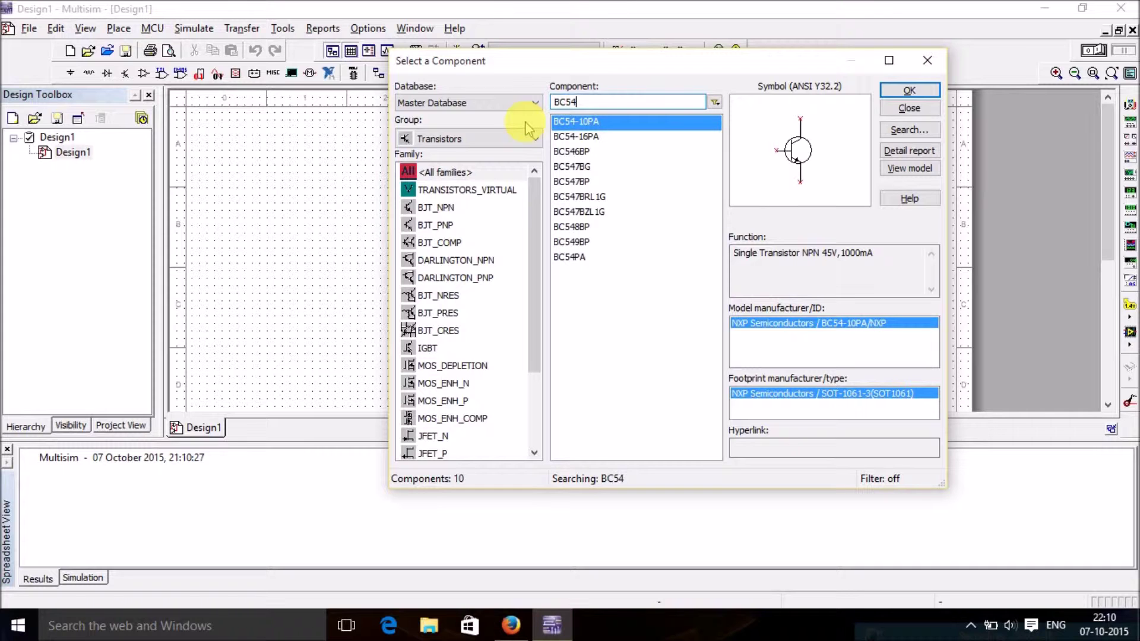
pyautogui.click(594, 167)
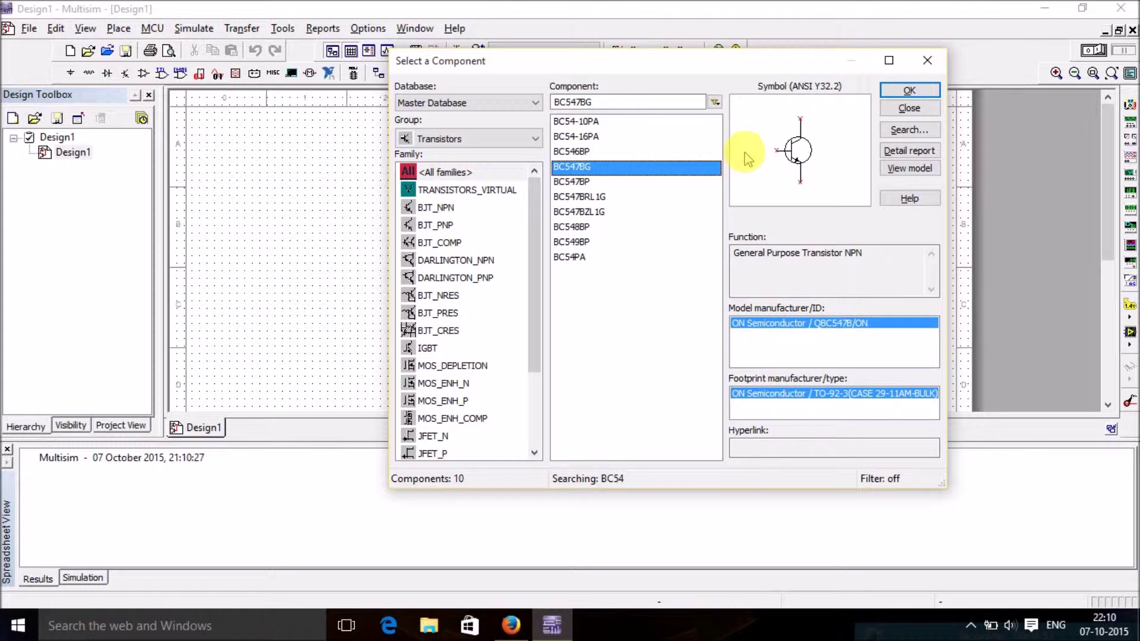
pyautogui.click(909, 90)
pyautogui.rightClick(581, 204)
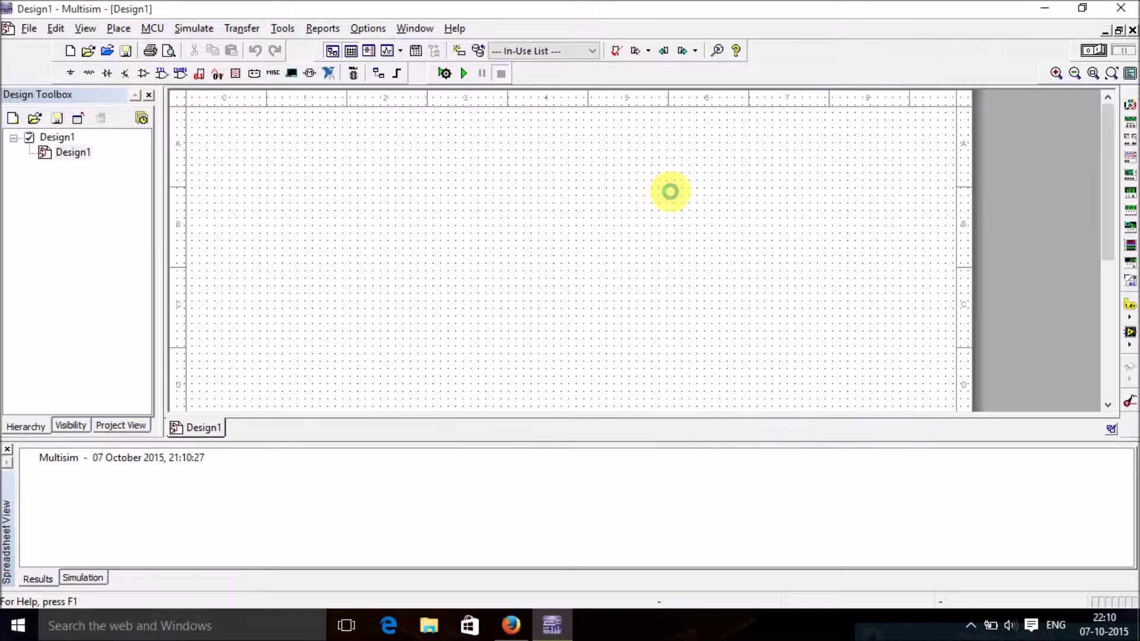
pyautogui.click(668, 196)
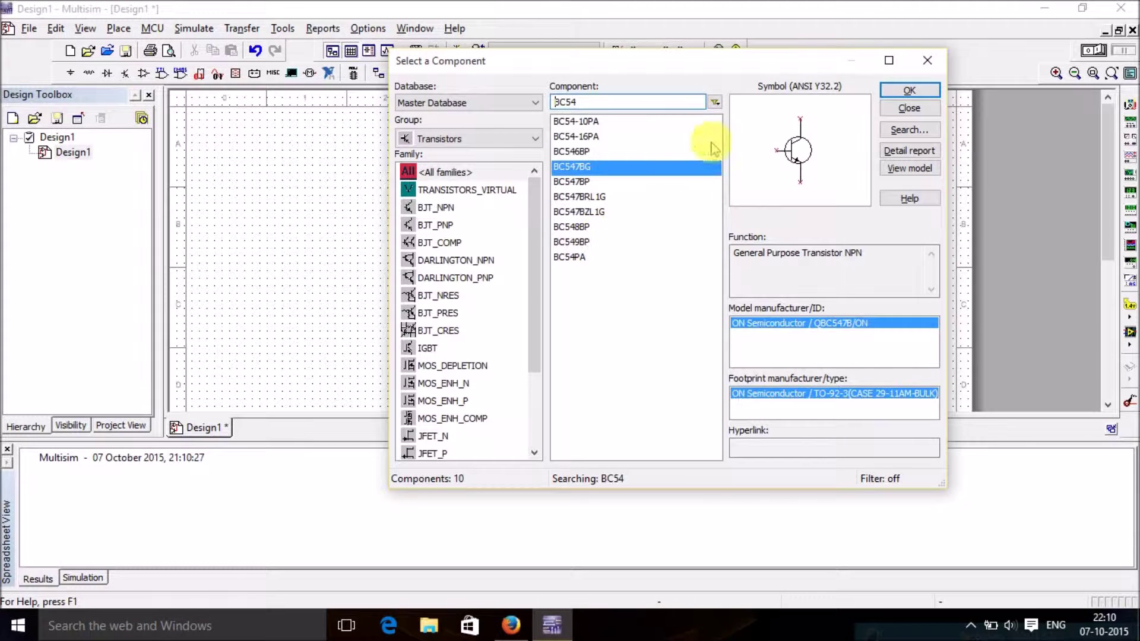
# Step: Rotate transistor Q1 two quarter turns clockwise
pyautogui.click(922, 60)
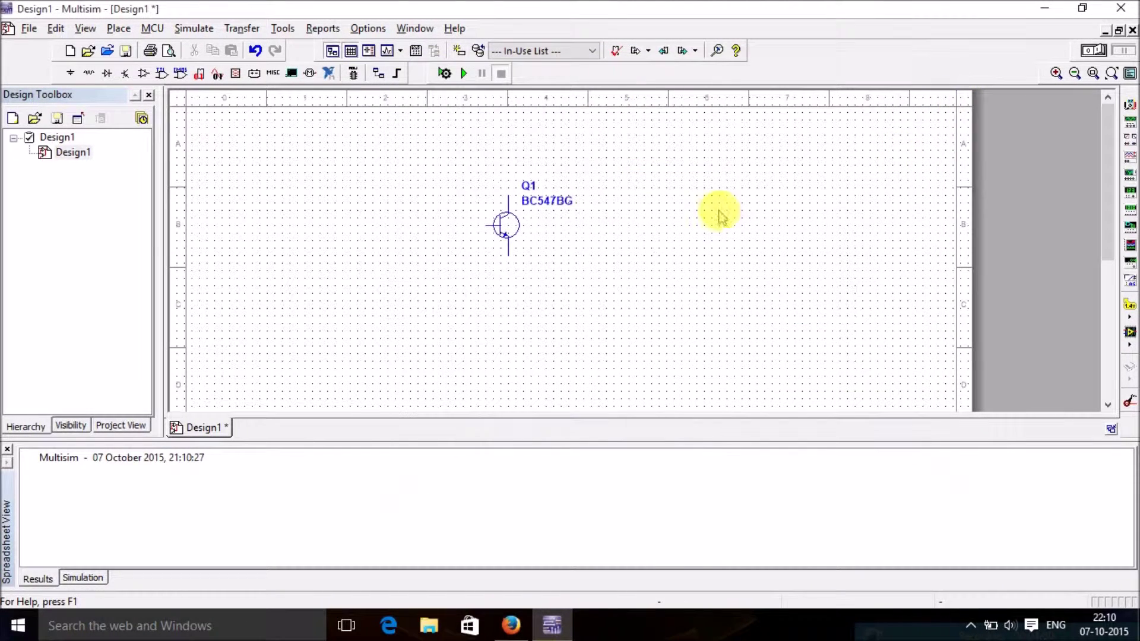
pyautogui.rightClick(508, 228)
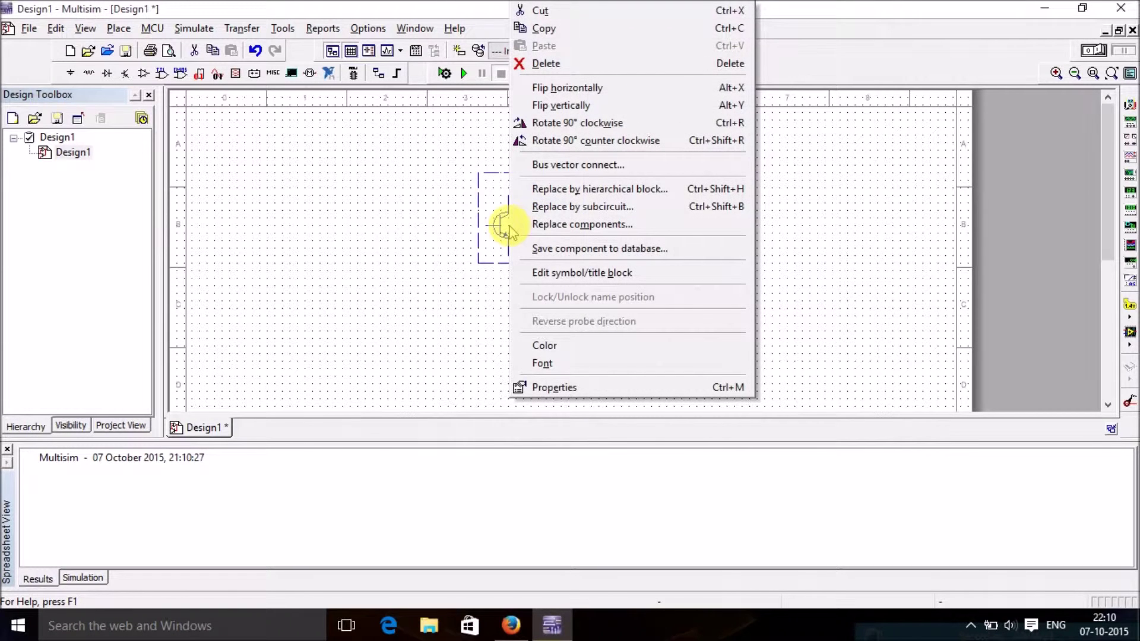
pyautogui.click(621, 123)
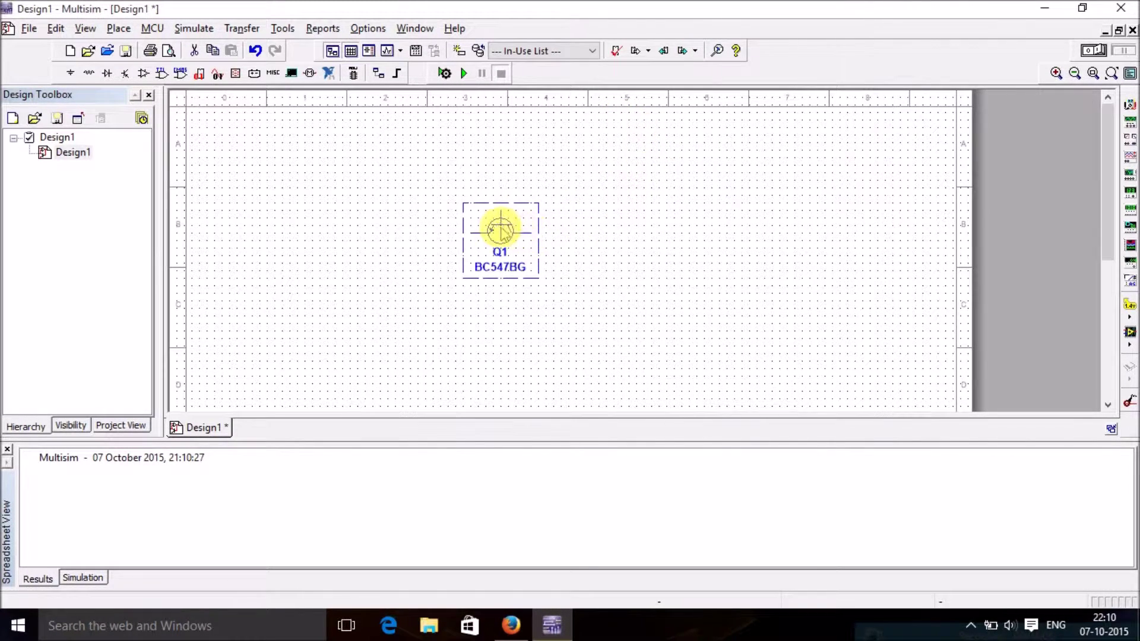
pyautogui.rightClick(501, 230)
pyautogui.click(624, 122)
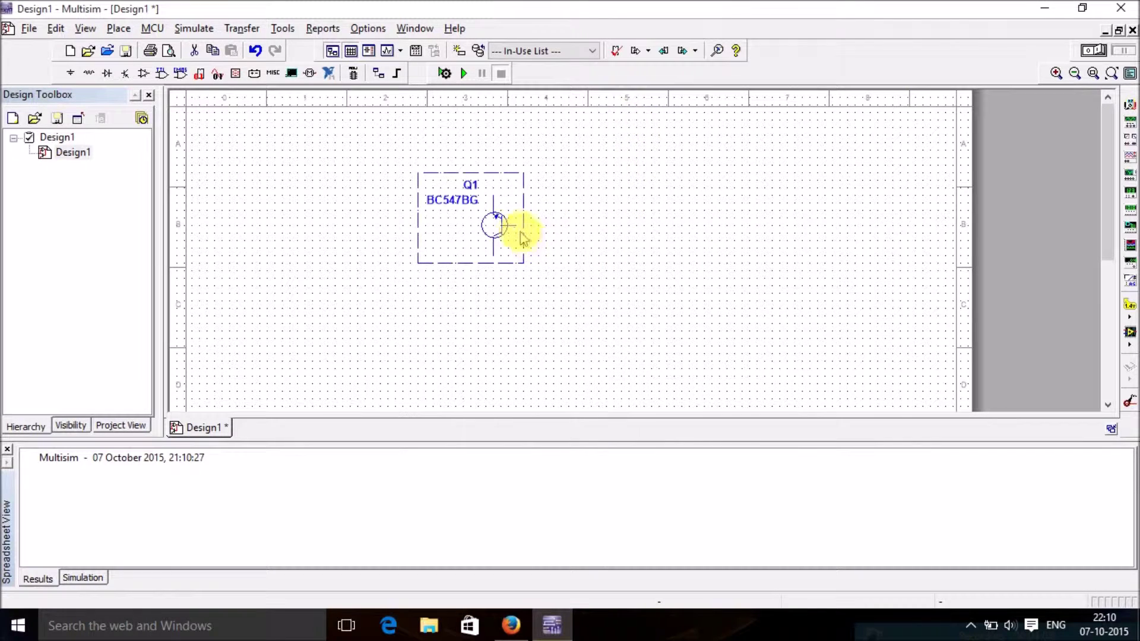
# Step: Flip Q1 vertically and horizontally, then deselect it
pyautogui.rightClick(507, 227)
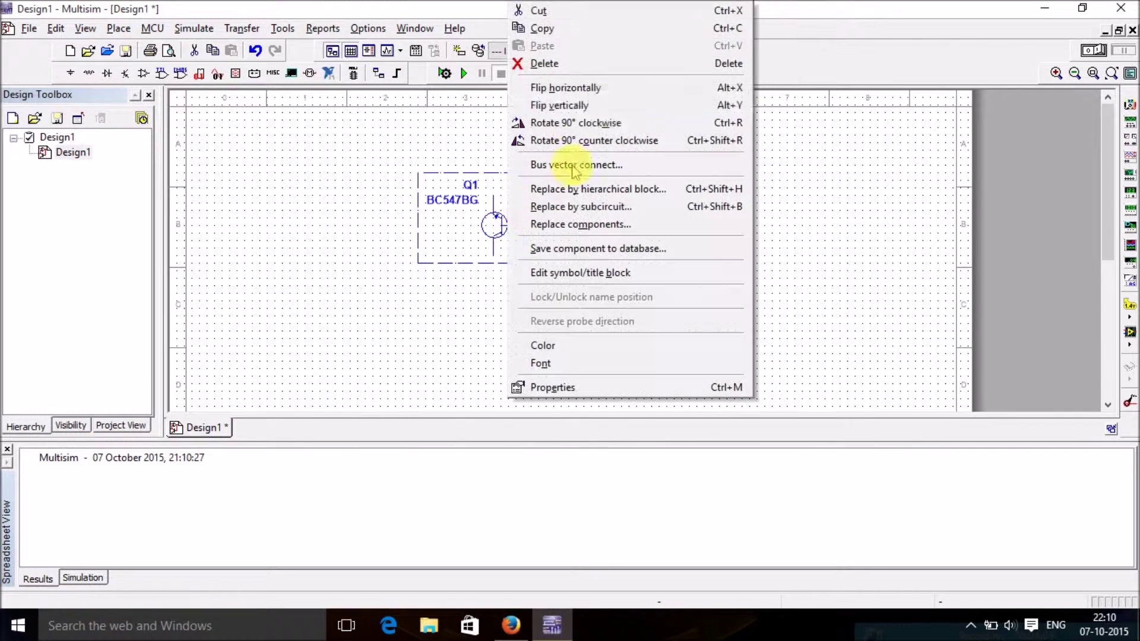
pyautogui.click(604, 105)
pyautogui.rightClick(502, 226)
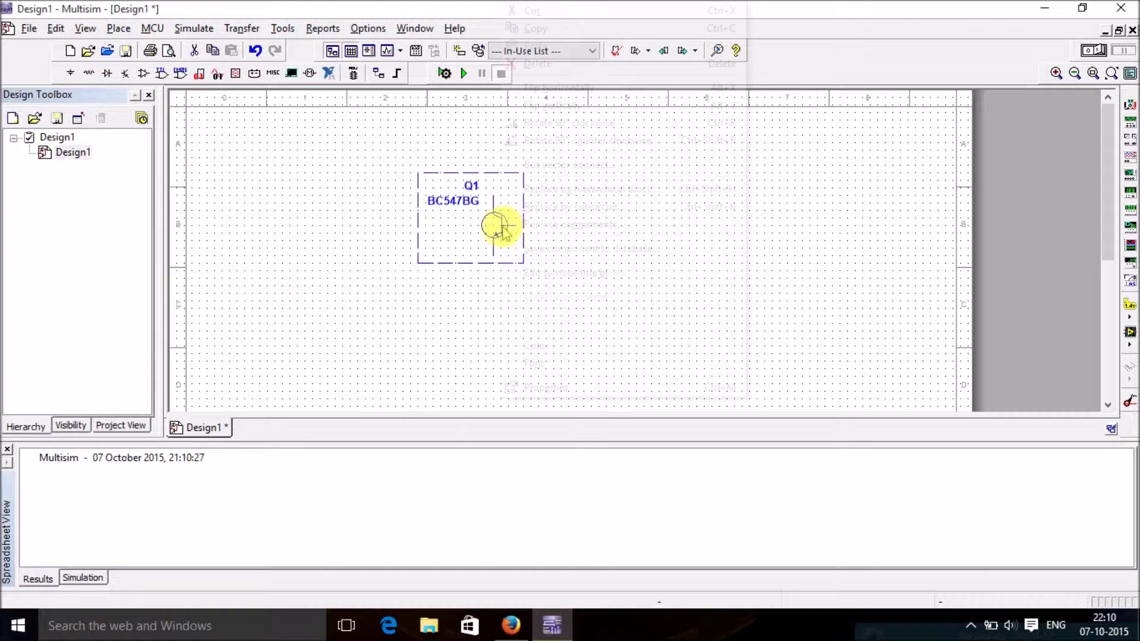
pyautogui.click(618, 88)
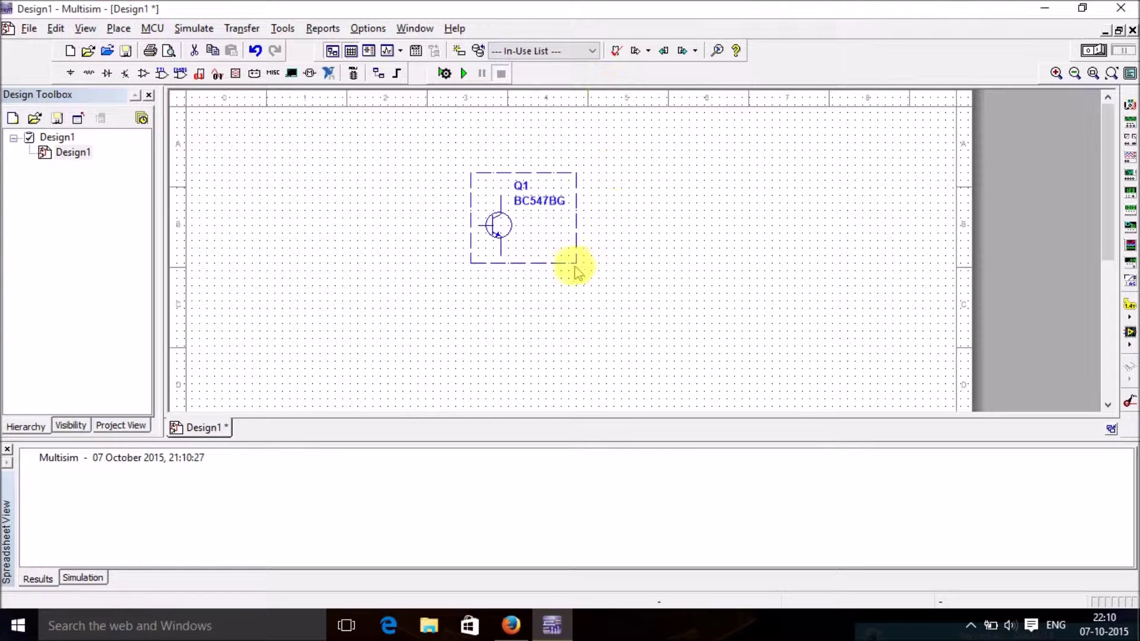
pyautogui.click(664, 196)
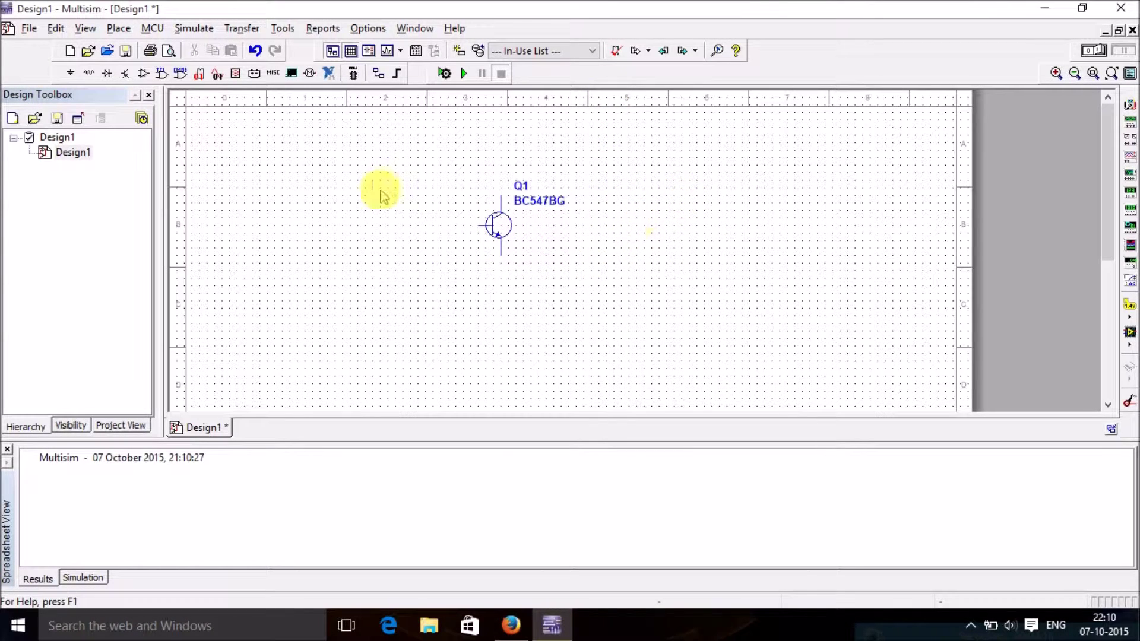
# Step: Place a 1.13k resistor from the Basic RESISTOR family left of Q1 as R1
pyautogui.click(70, 73)
pyautogui.click(474, 137)
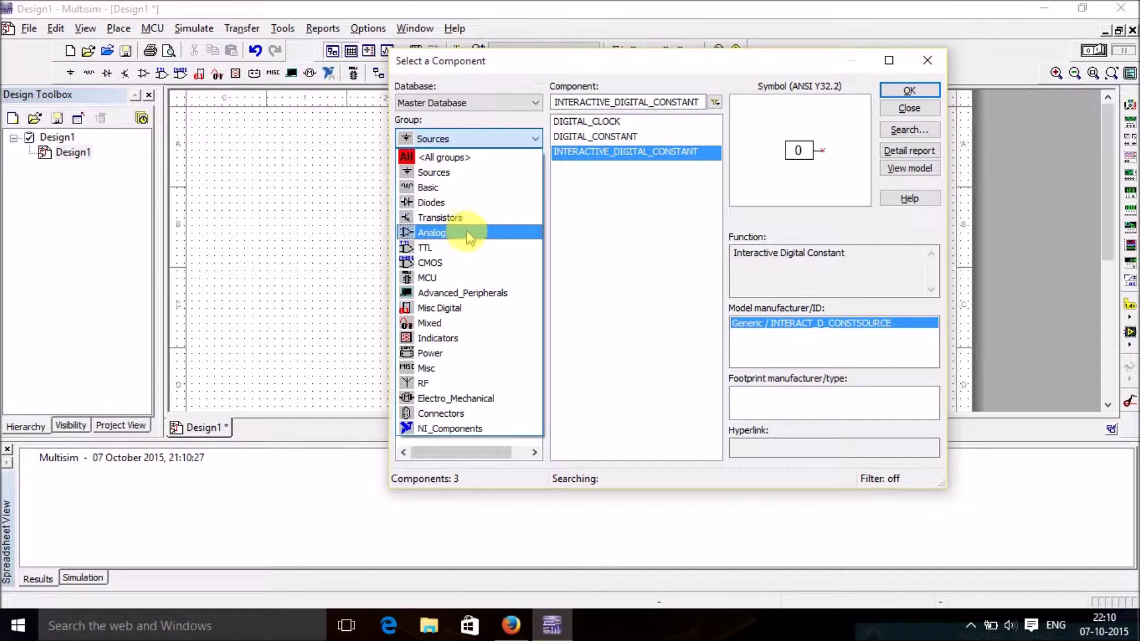
pyautogui.click(445, 187)
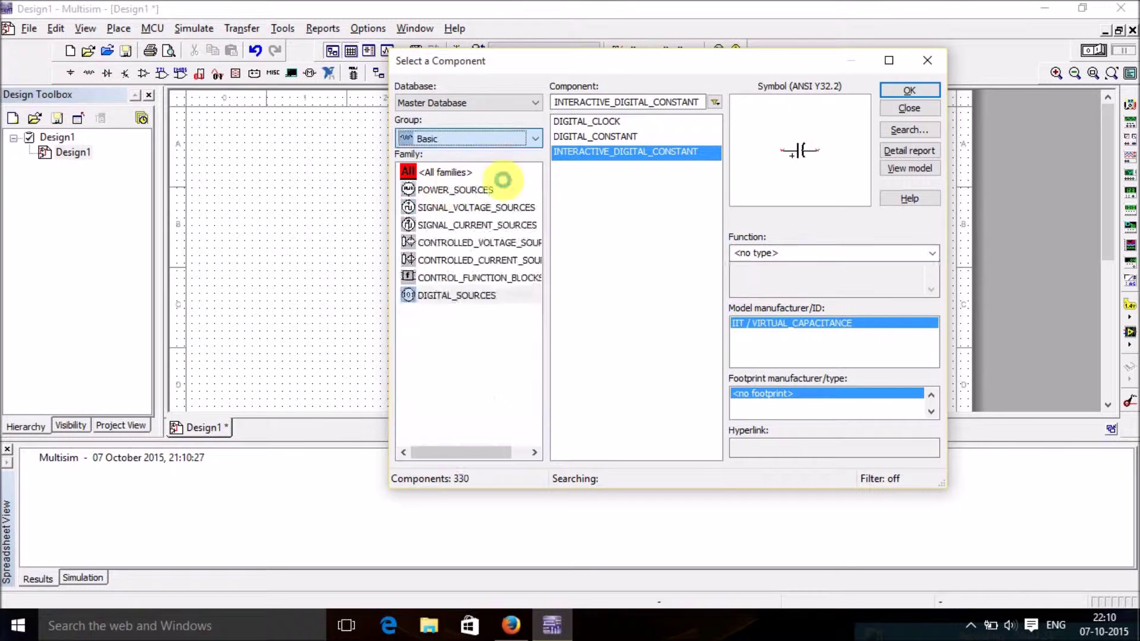
pyautogui.scroll(-10, 588, 231)
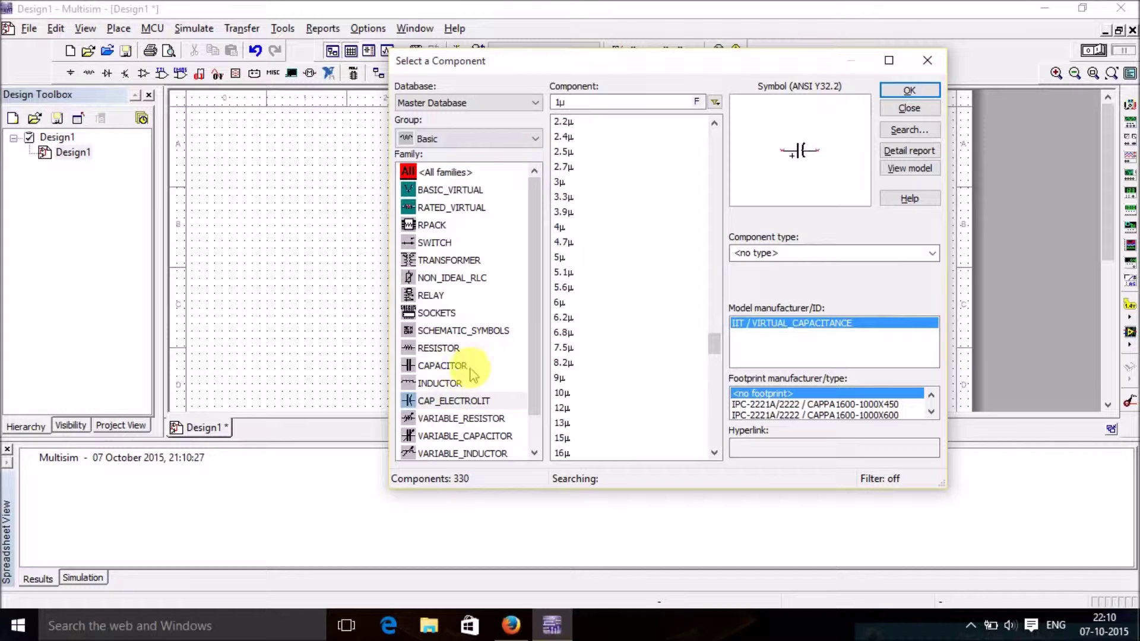
pyautogui.click(452, 350)
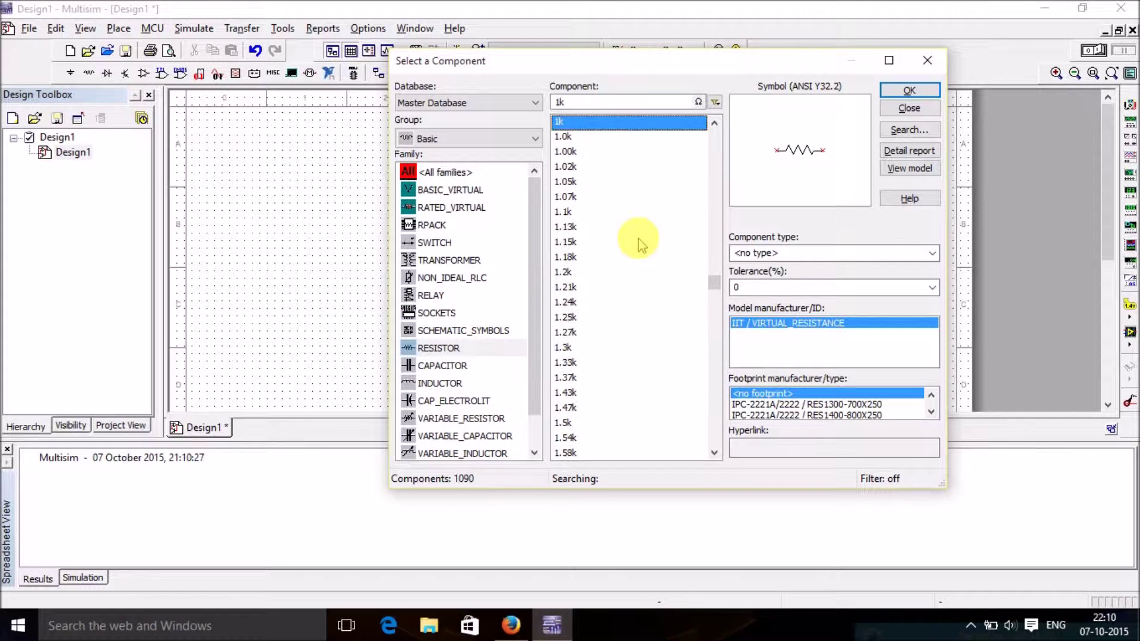
pyautogui.click(584, 228)
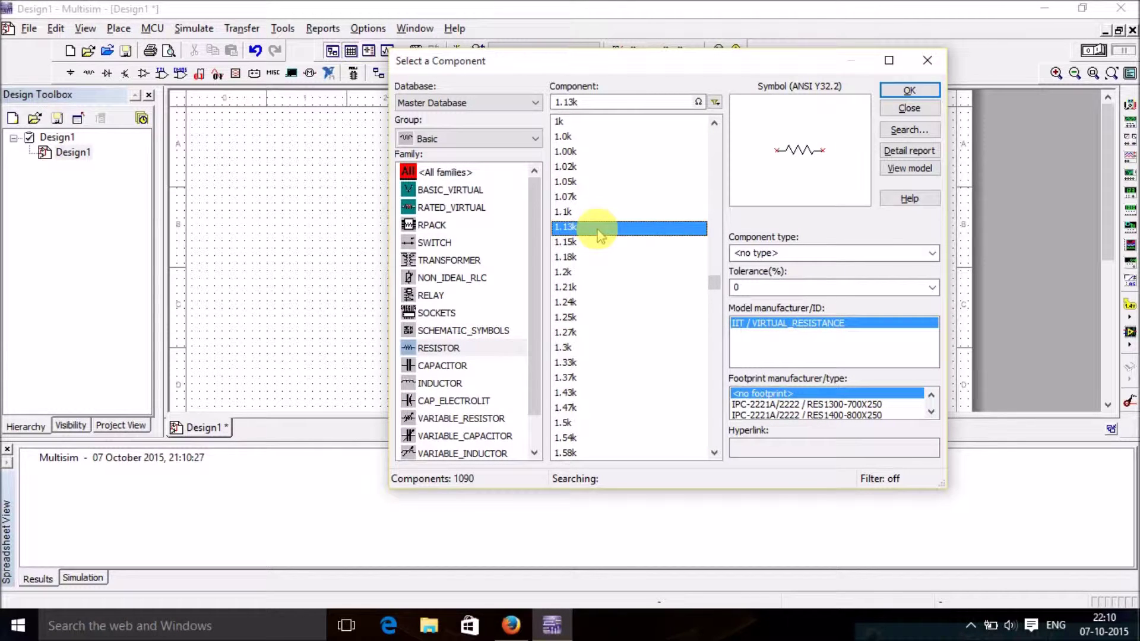
pyautogui.doubleClick(599, 228)
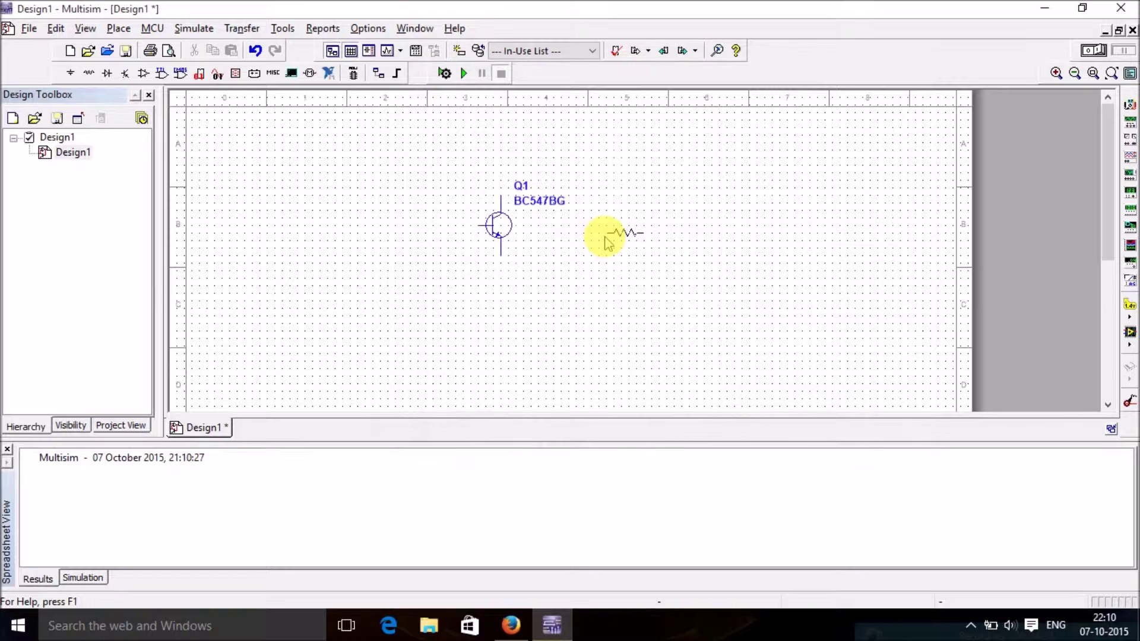
pyautogui.click(340, 205)
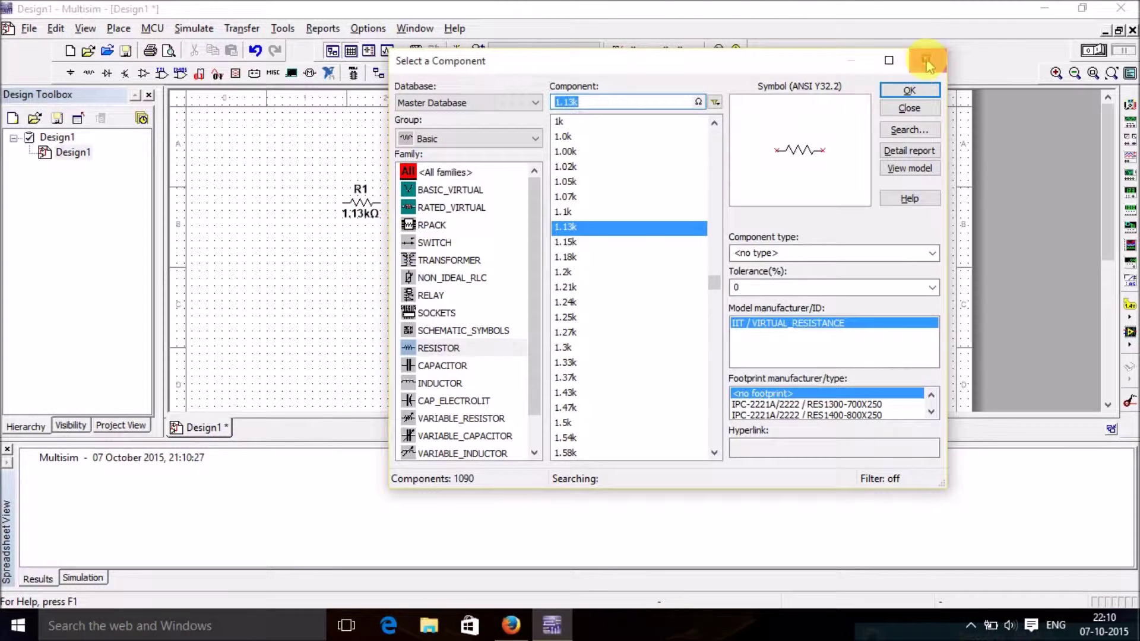
pyautogui.click(911, 110)
pyautogui.click(361, 205)
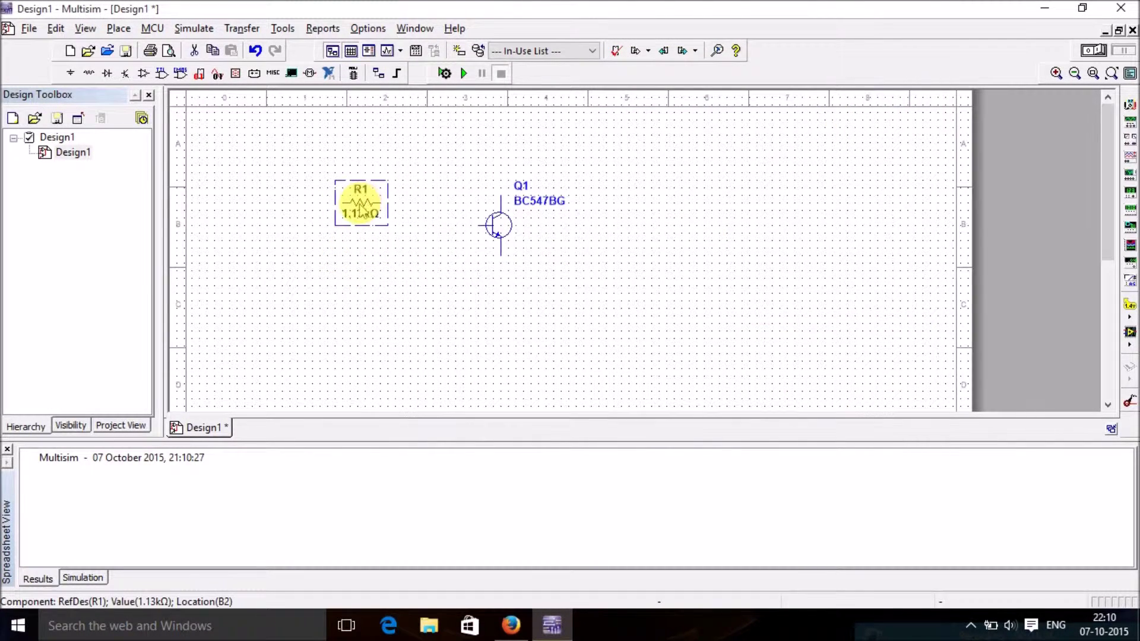
pyautogui.rightClick(362, 209)
# Step: Enter 10K in R1's Resistance field on the Value tab and apply it
pyautogui.click(362, 208)
pyautogui.doubleClick(363, 199)
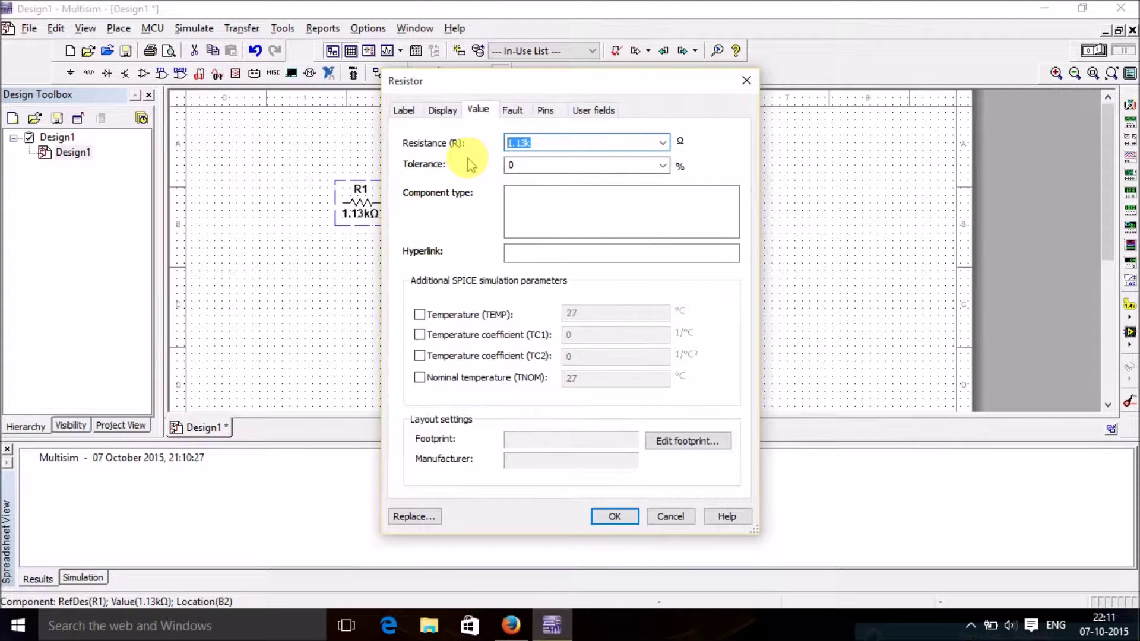
pyautogui.write('10K')
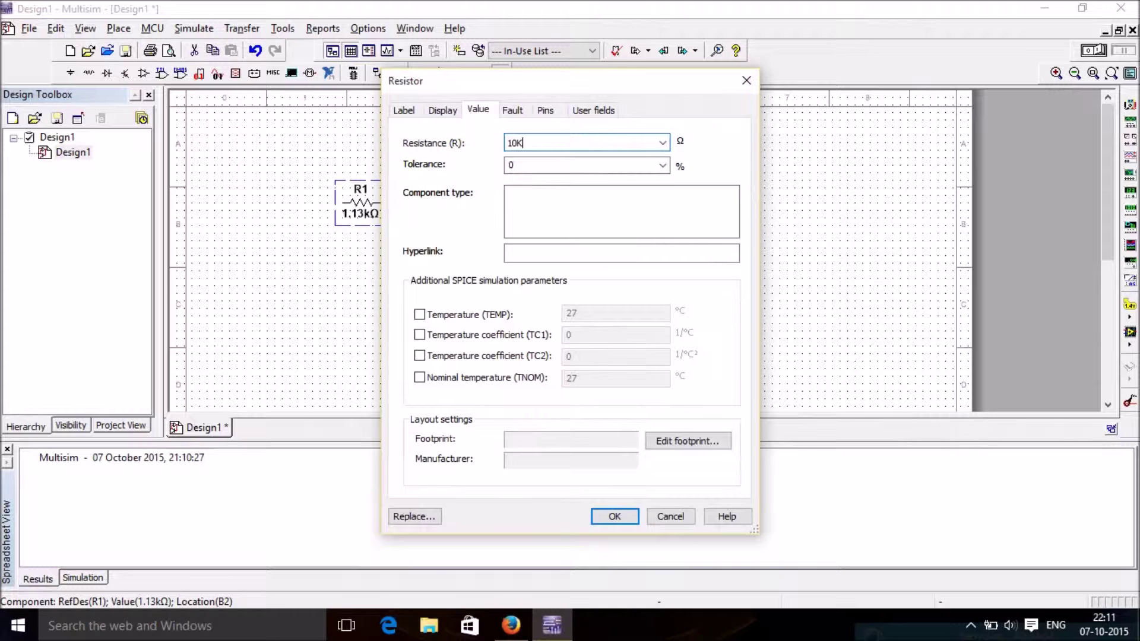
pyautogui.click(616, 516)
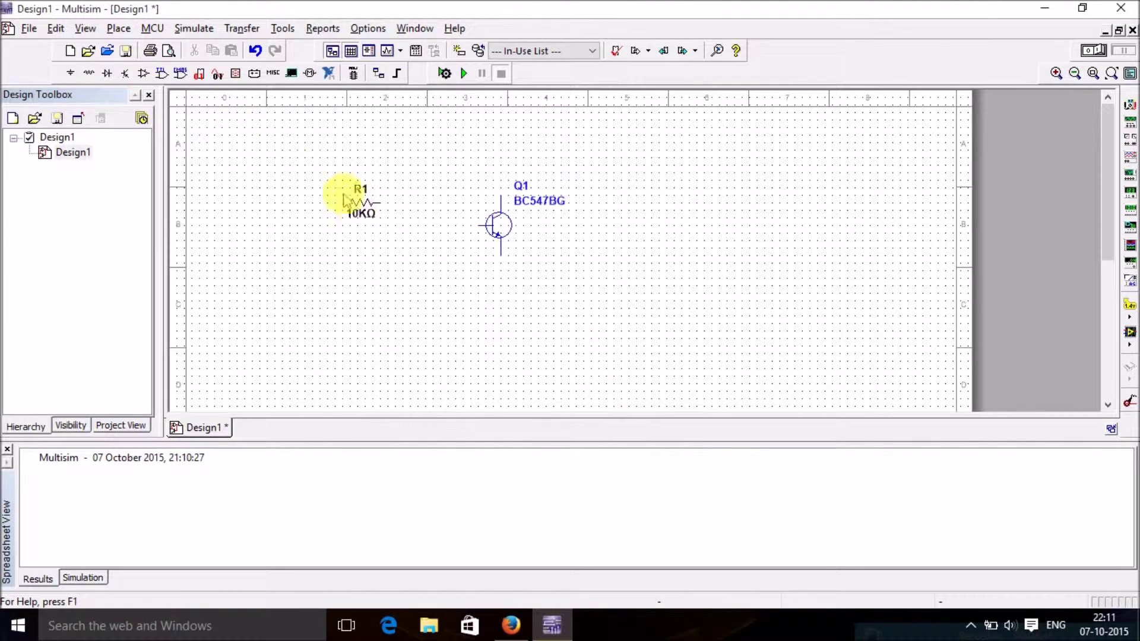
# Step: Place a 5.1µ CAP_ELECTROLIT capacitor from the Basic group as C1, right of Q1
pyautogui.click(71, 78)
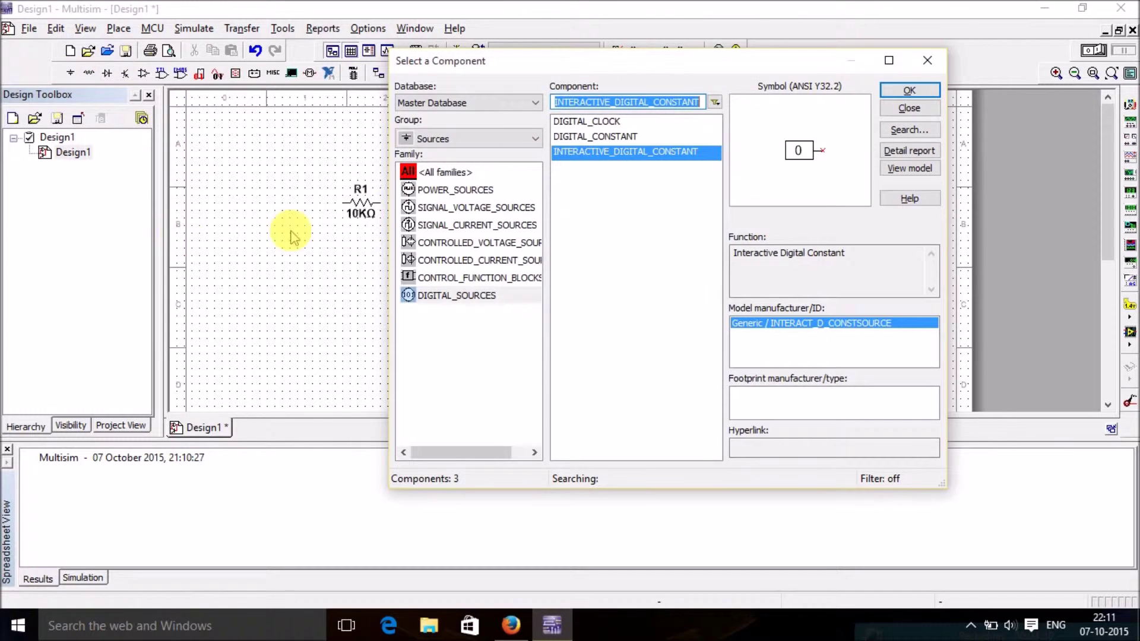
pyautogui.click(496, 137)
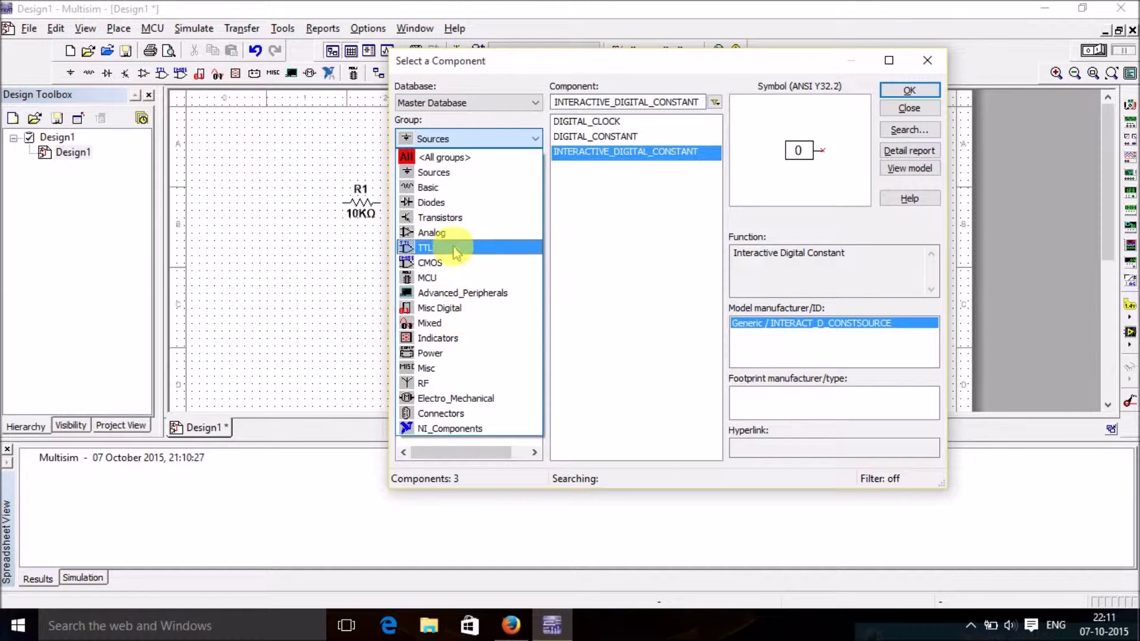
pyautogui.click(454, 187)
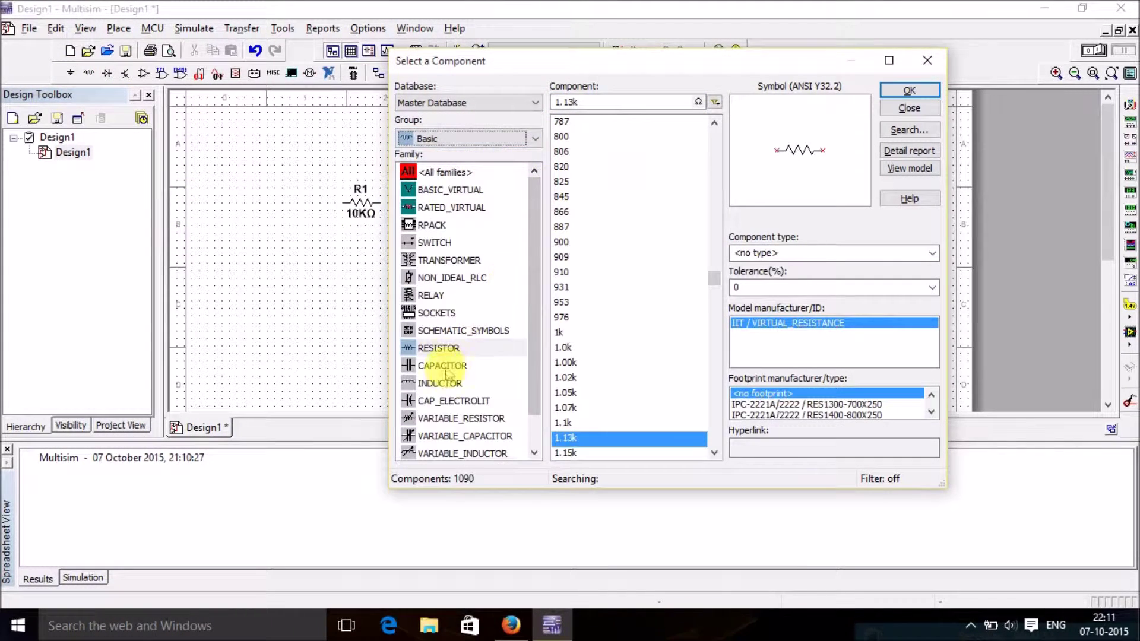
pyautogui.click(462, 402)
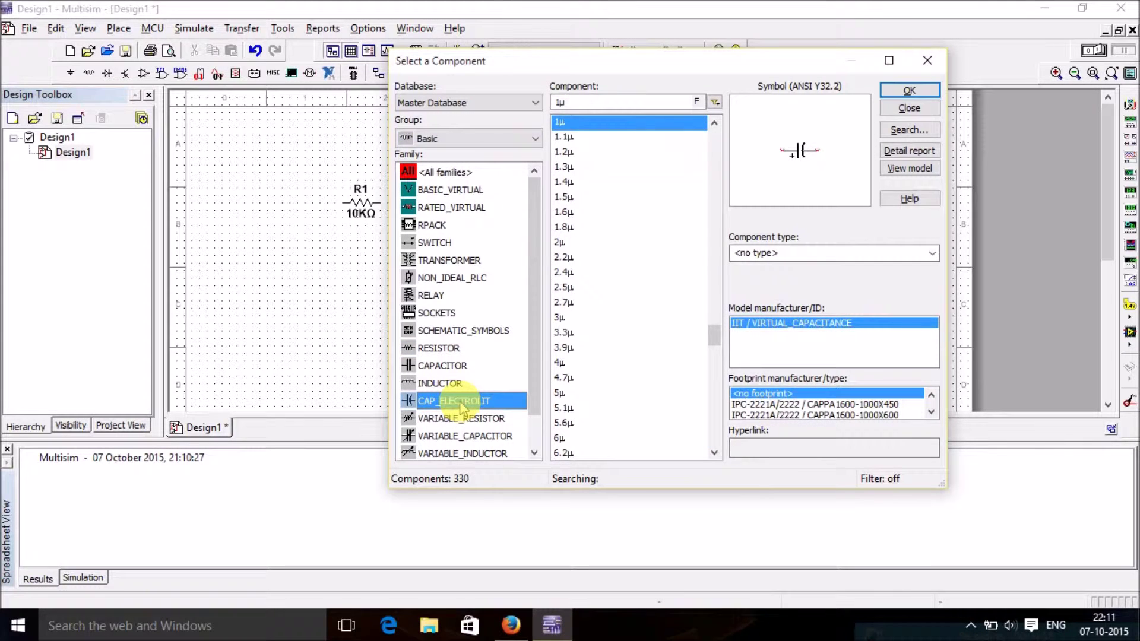
pyautogui.scroll(-3, 588, 344)
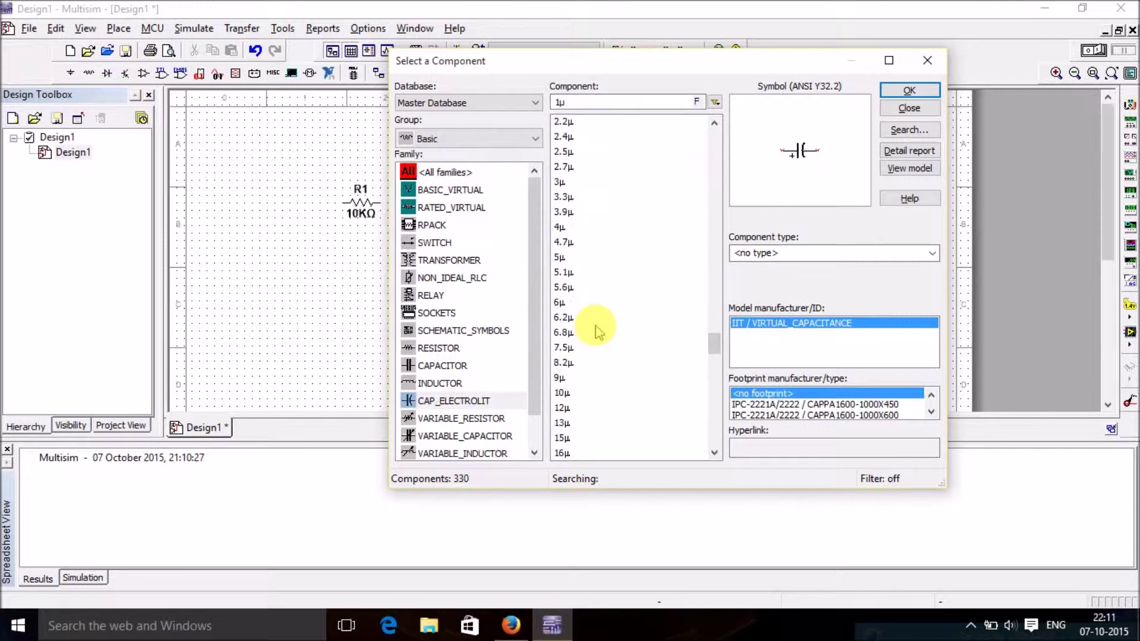
pyautogui.doubleClick(561, 273)
pyautogui.click(644, 212)
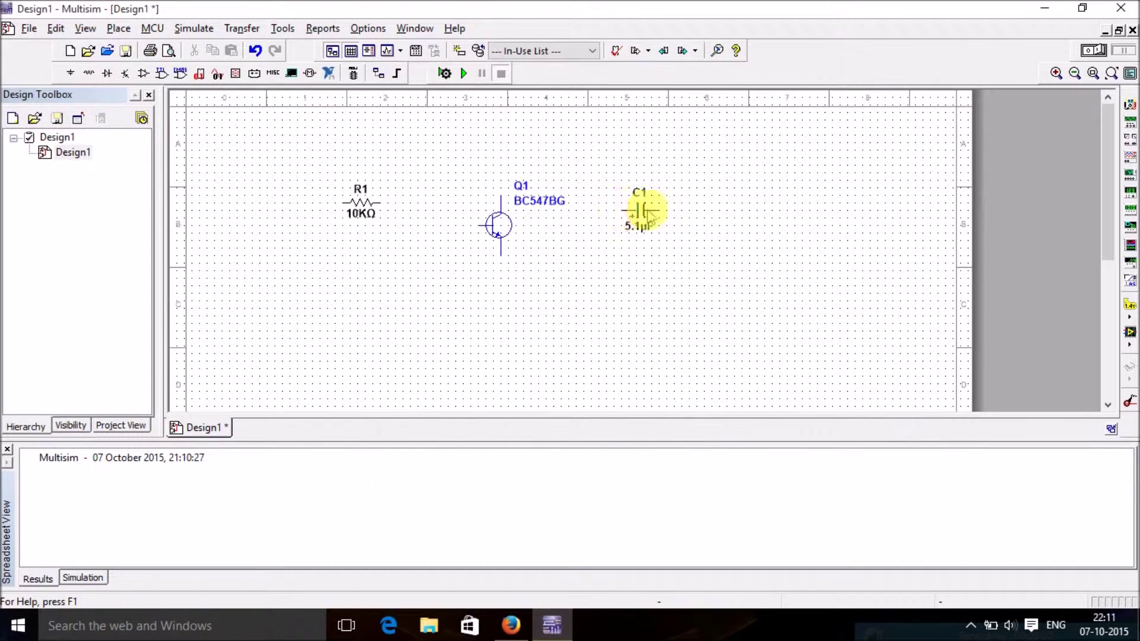
# Step: Set capacitor C1's Capacitance to 1000u in its value properties and confirm
pyautogui.click(928, 61)
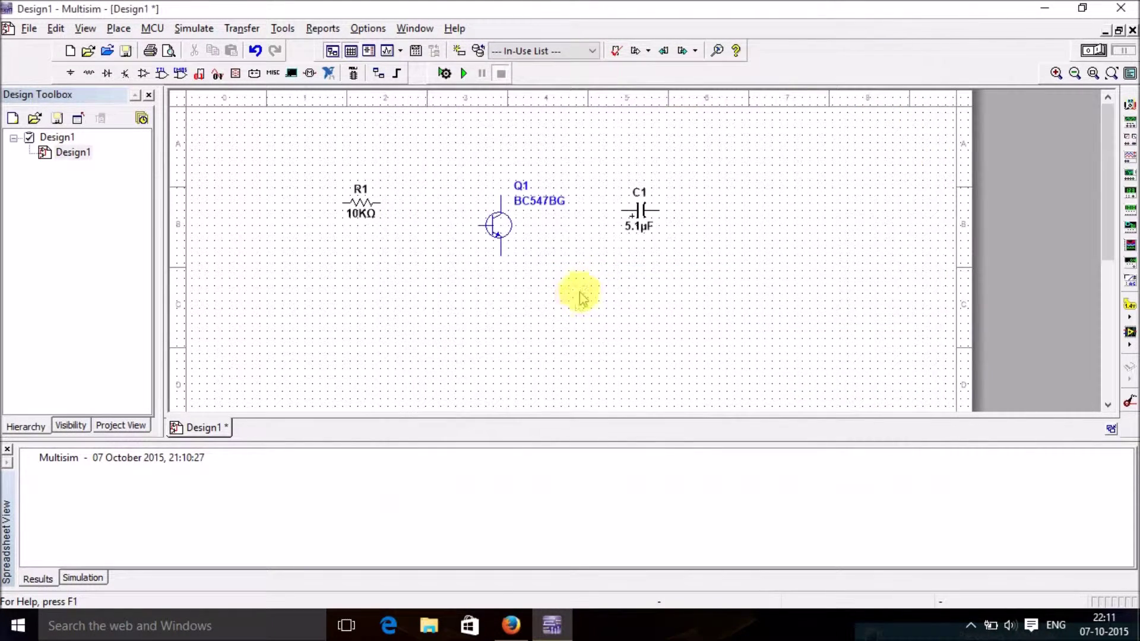
pyautogui.scroll(2, 639, 213)
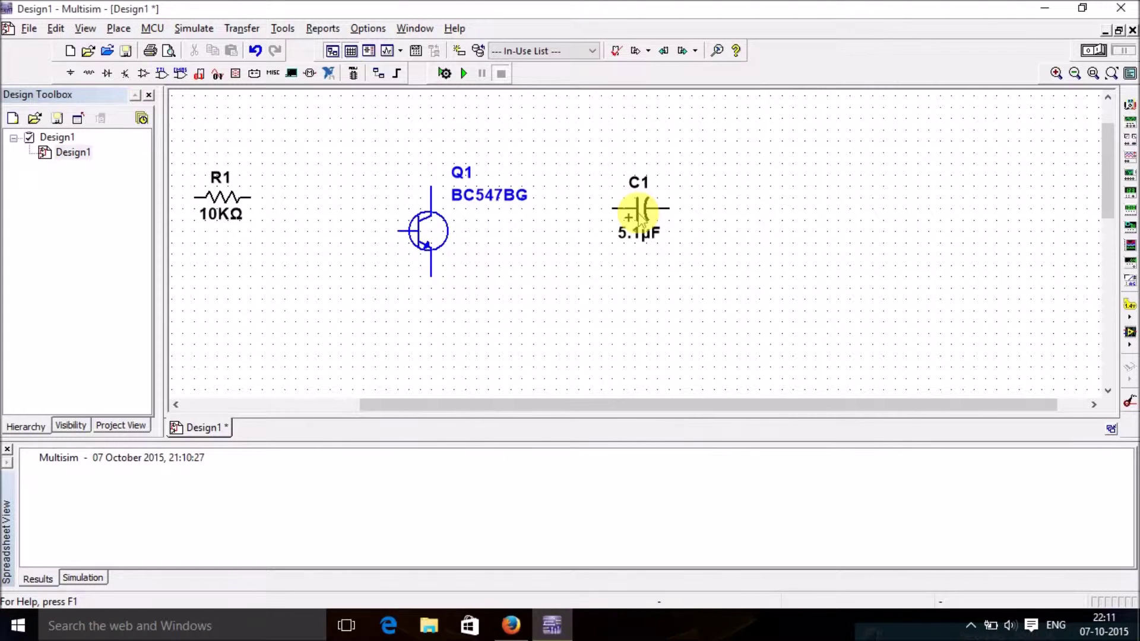
pyautogui.doubleClick(639, 211)
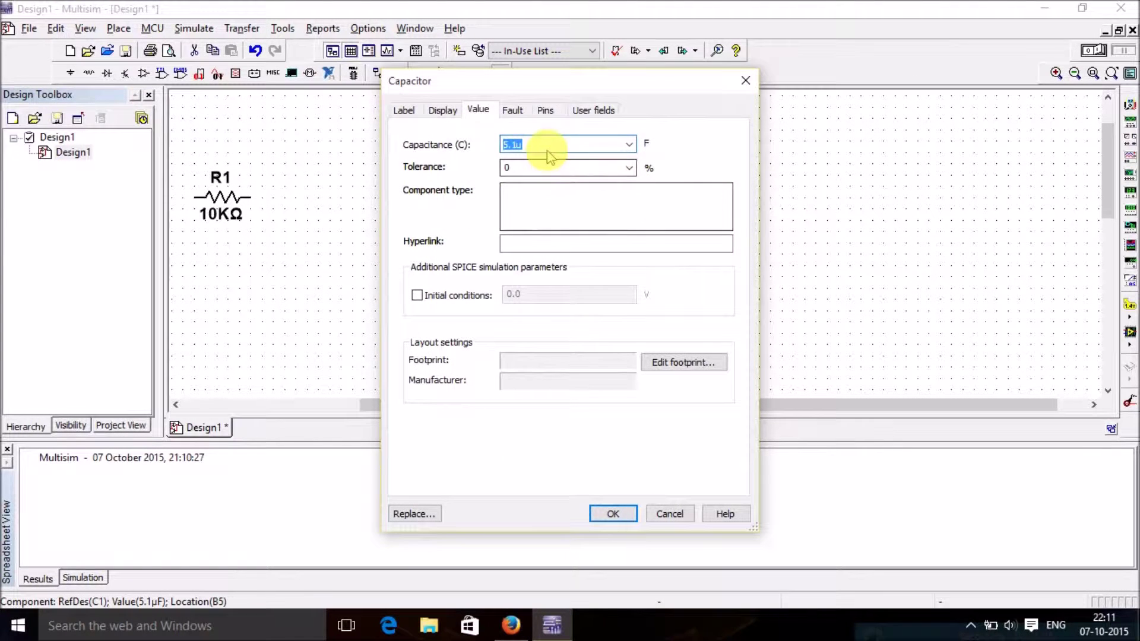
pyautogui.write('1')
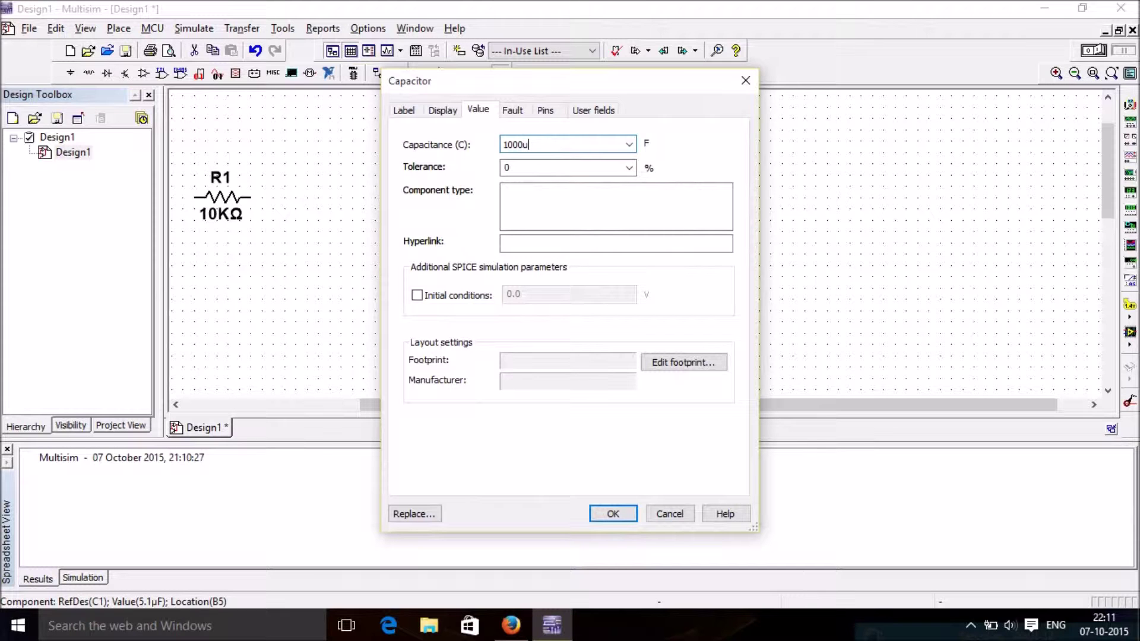
pyautogui.click(611, 512)
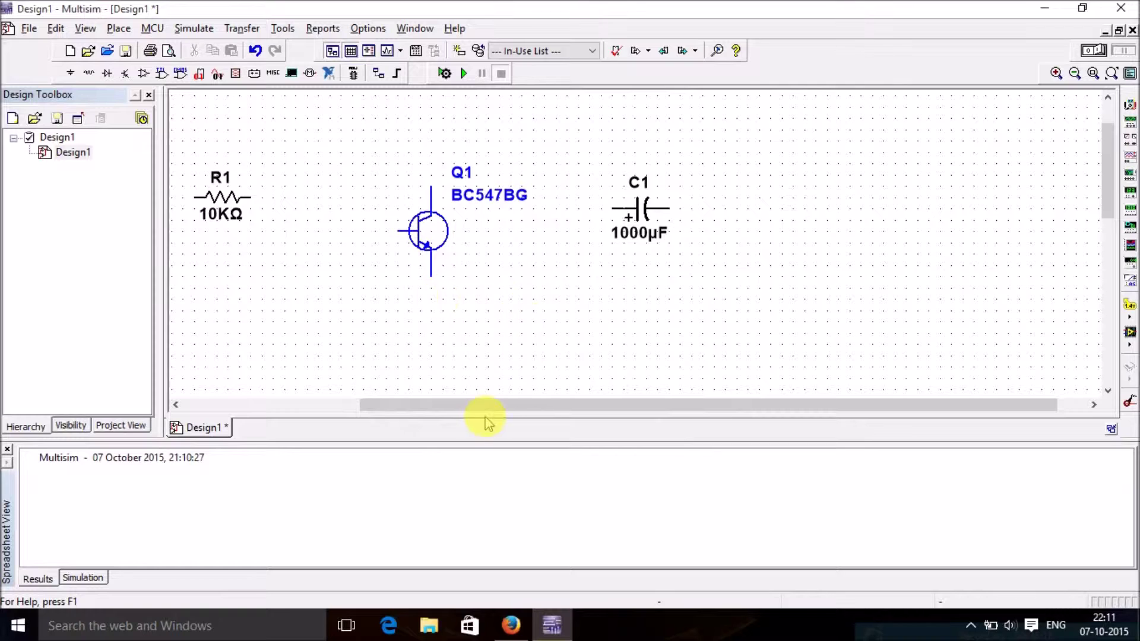
pyautogui.moveTo(483, 416); pyautogui.dragTo(395, 414)
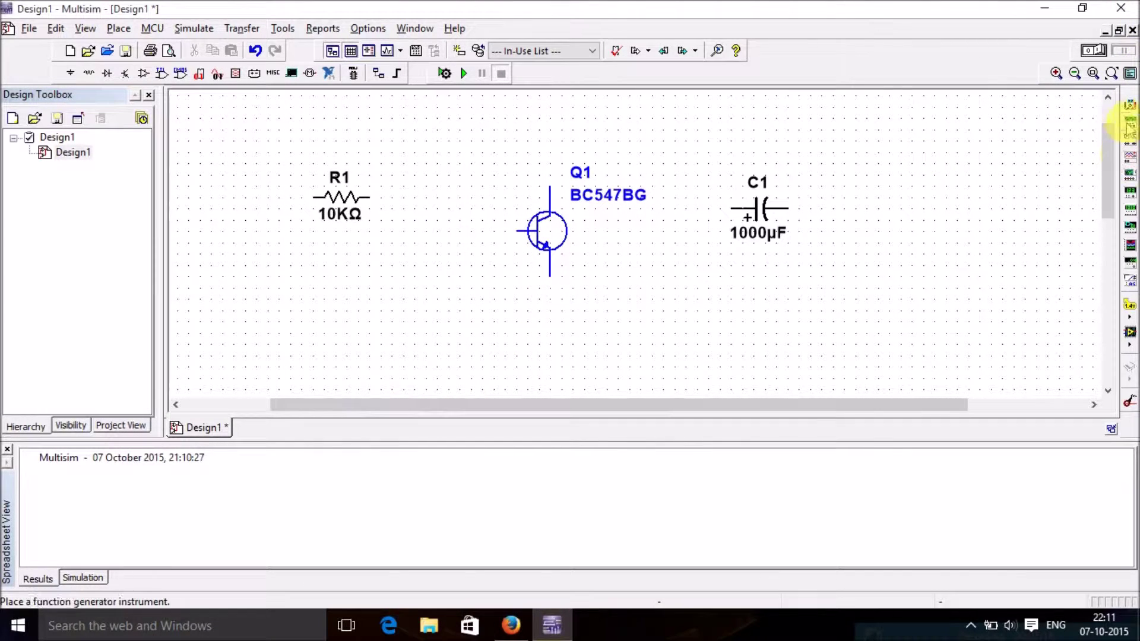
# Step: Place multimeter XMM1 right of C1, try its voltage and resistance modes, then close its panel
pyautogui.click(1130, 107)
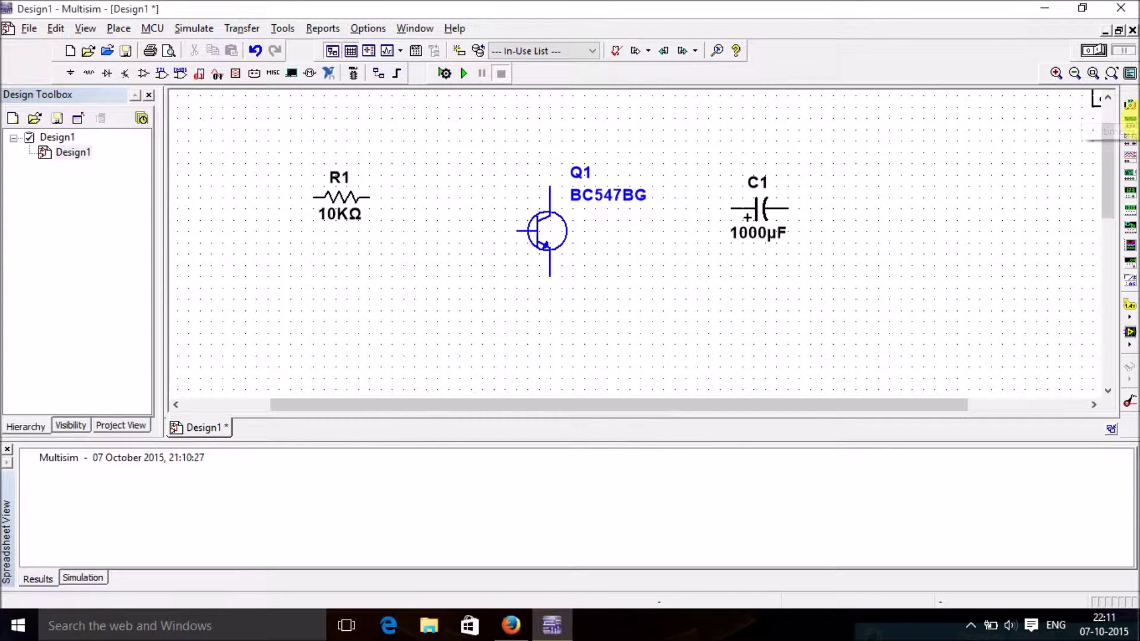
pyautogui.click(915, 204)
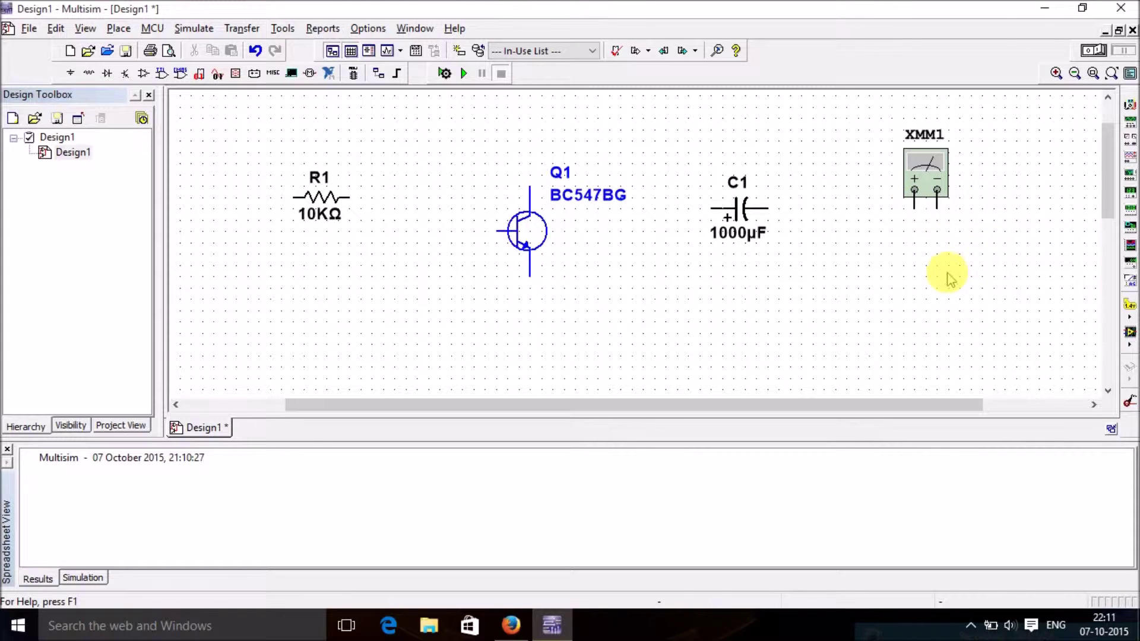
pyautogui.doubleClick(929, 171)
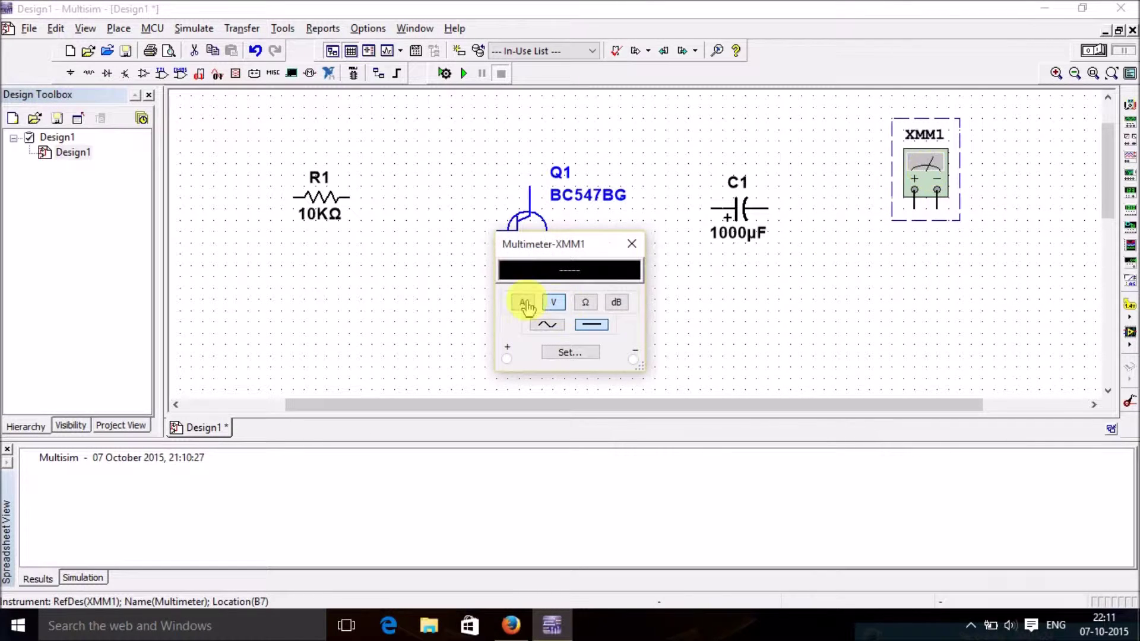
pyautogui.moveTo(509, 244); pyautogui.dragTo(893, 245)
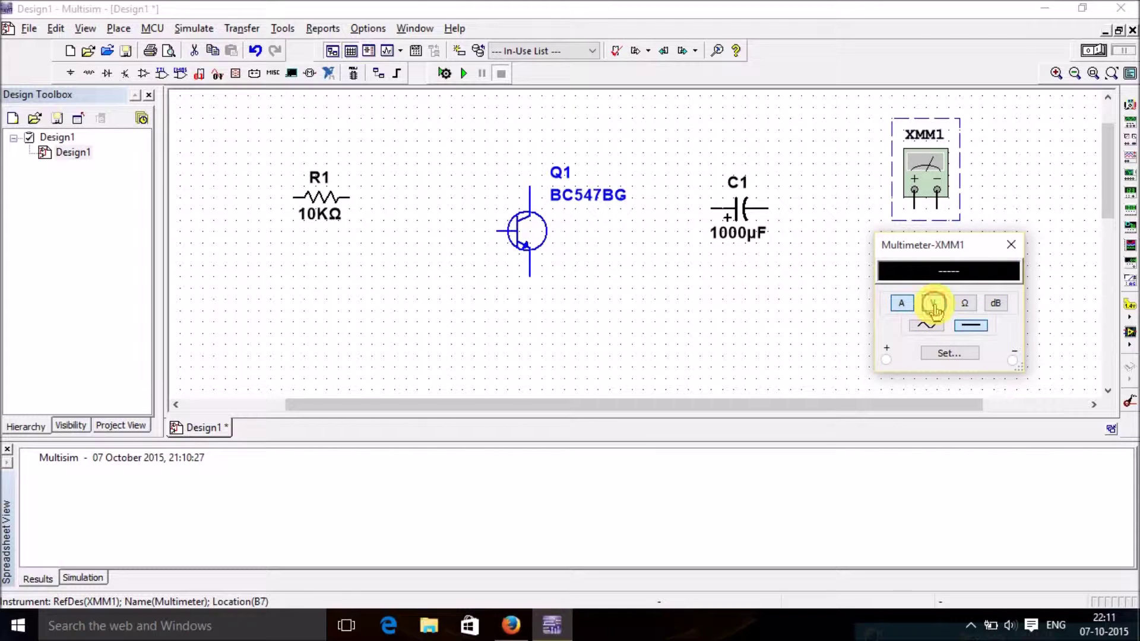
pyautogui.click(934, 304)
pyautogui.click(966, 304)
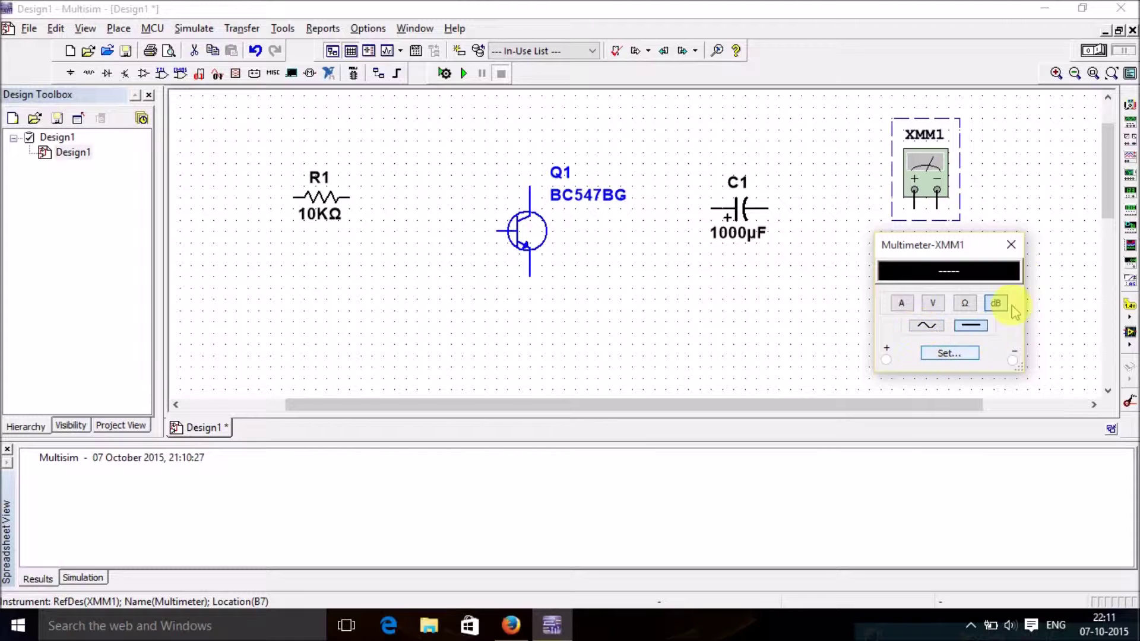
pyautogui.click(1007, 245)
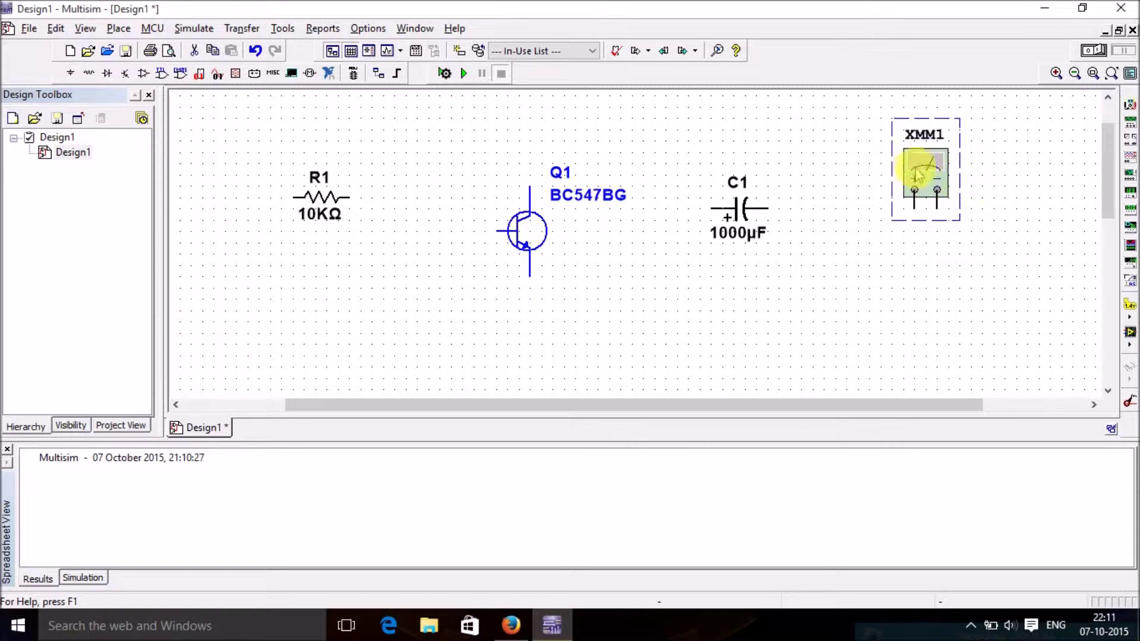
# Step: Place an AC_POWER source V1 from POWER_SOURCES and set its frequency to 50 Hz
pyautogui.click(70, 73)
pyautogui.click(463, 190)
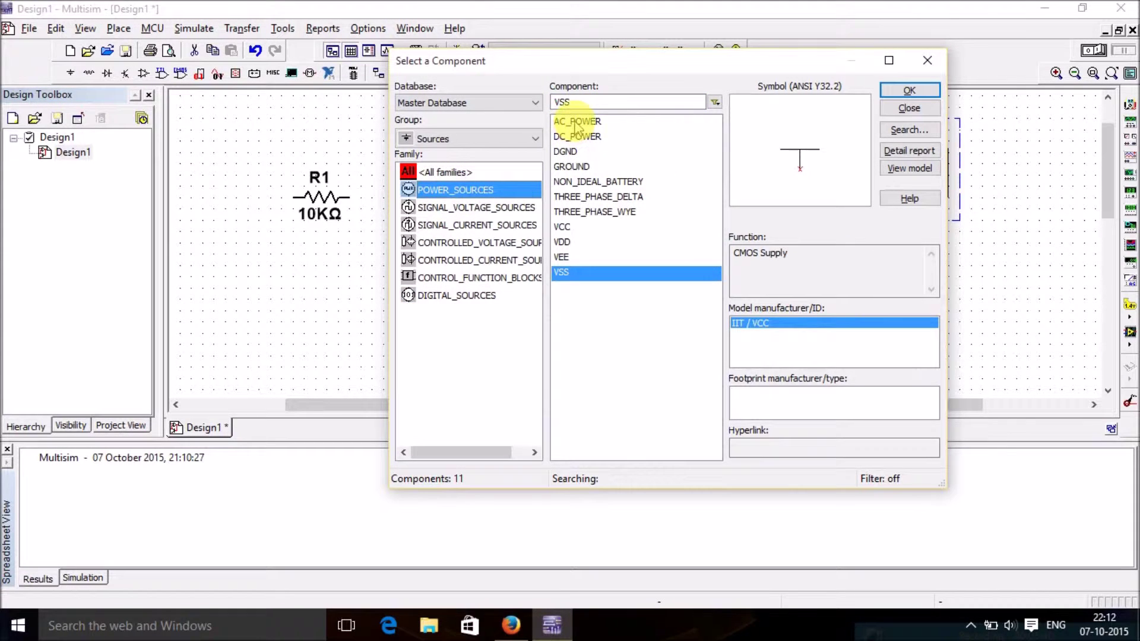
pyautogui.click(576, 122)
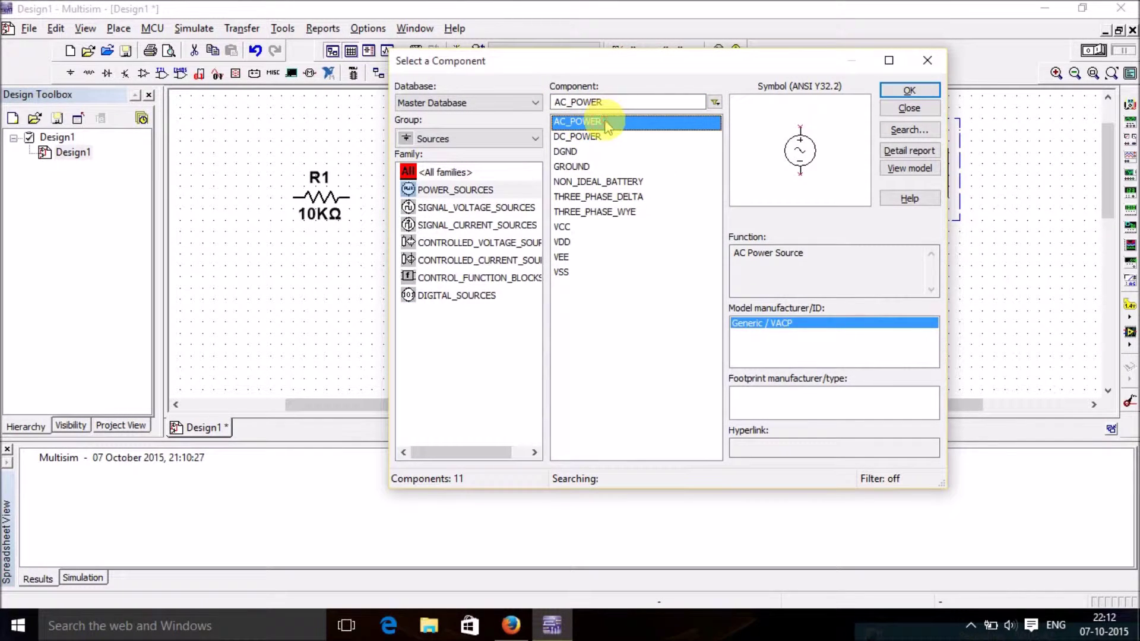
pyautogui.doubleClick(607, 125)
pyautogui.click(402, 235)
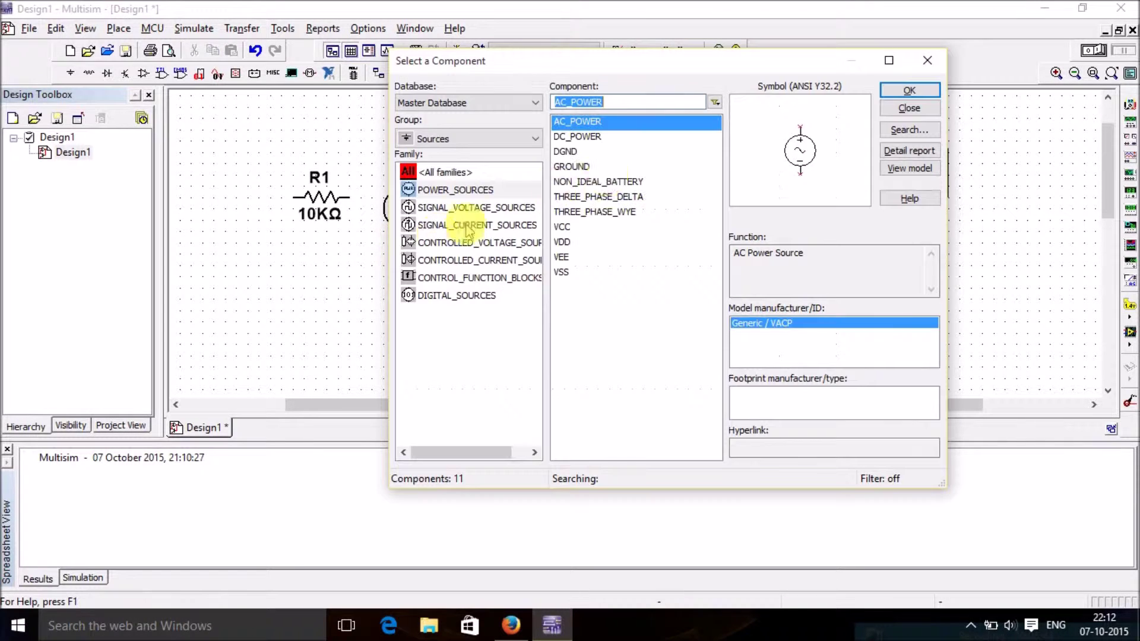
pyautogui.click(927, 60)
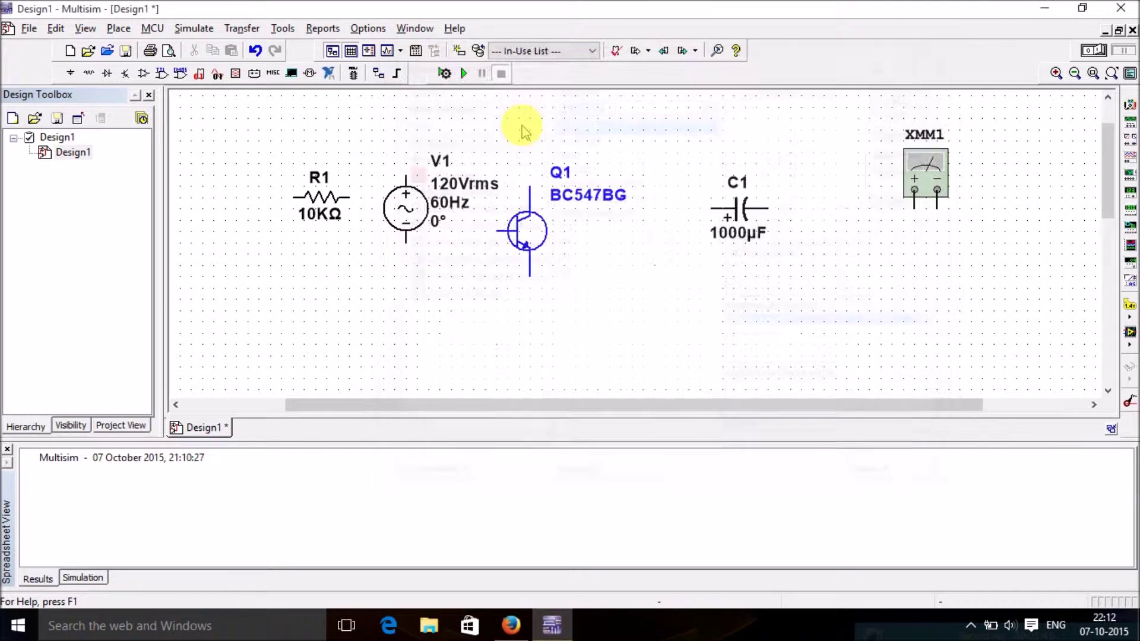
pyautogui.doubleClick(402, 208)
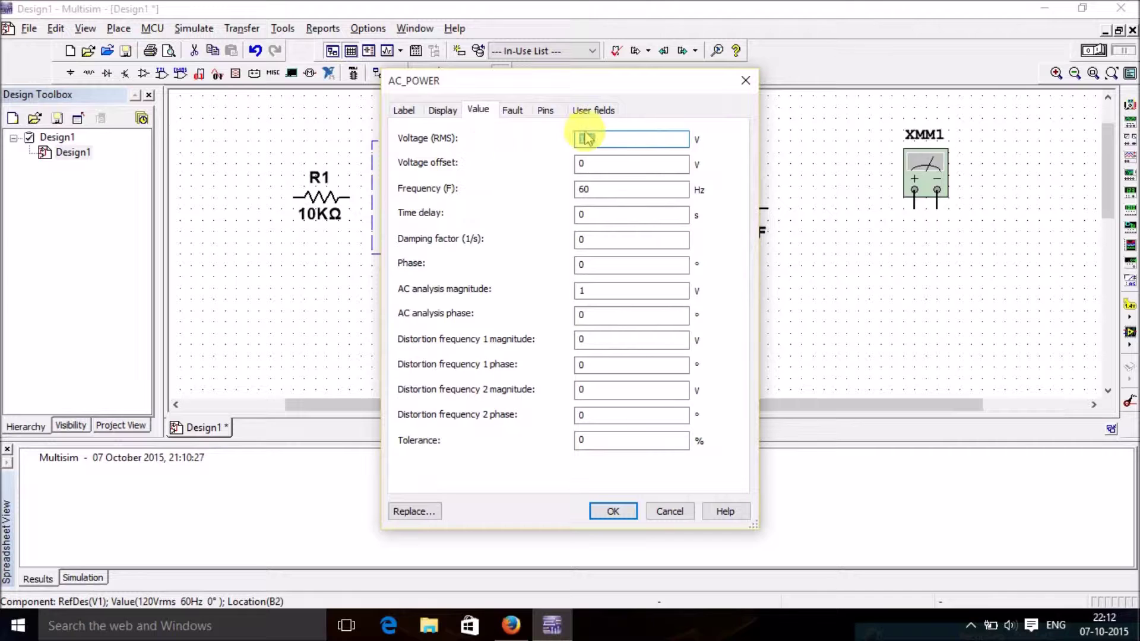
pyautogui.click(600, 190)
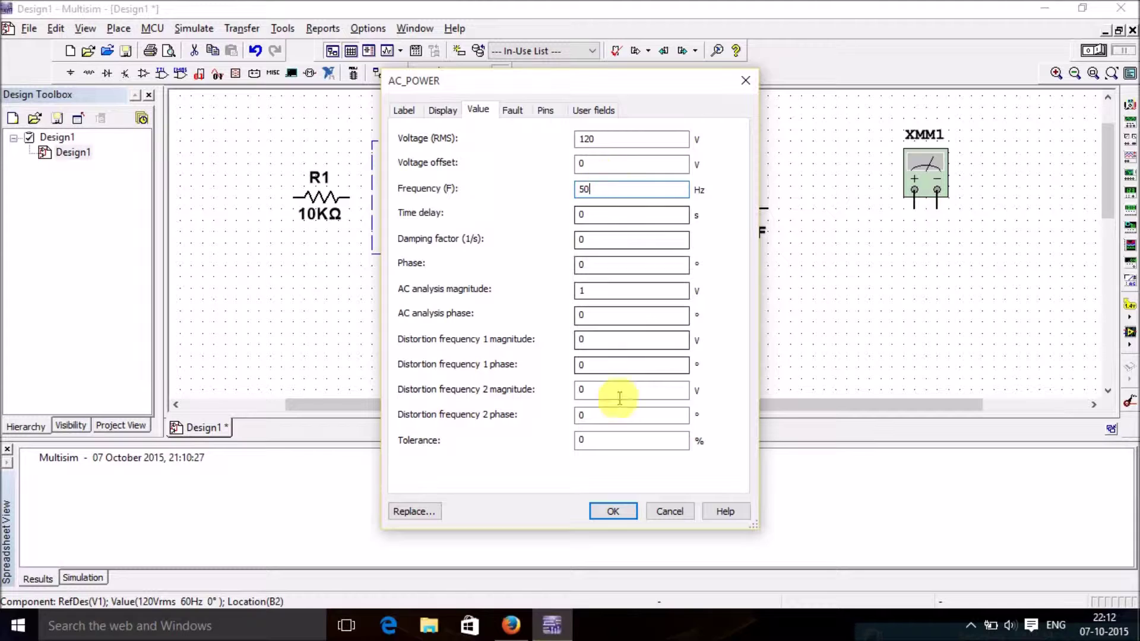
pyautogui.click(613, 511)
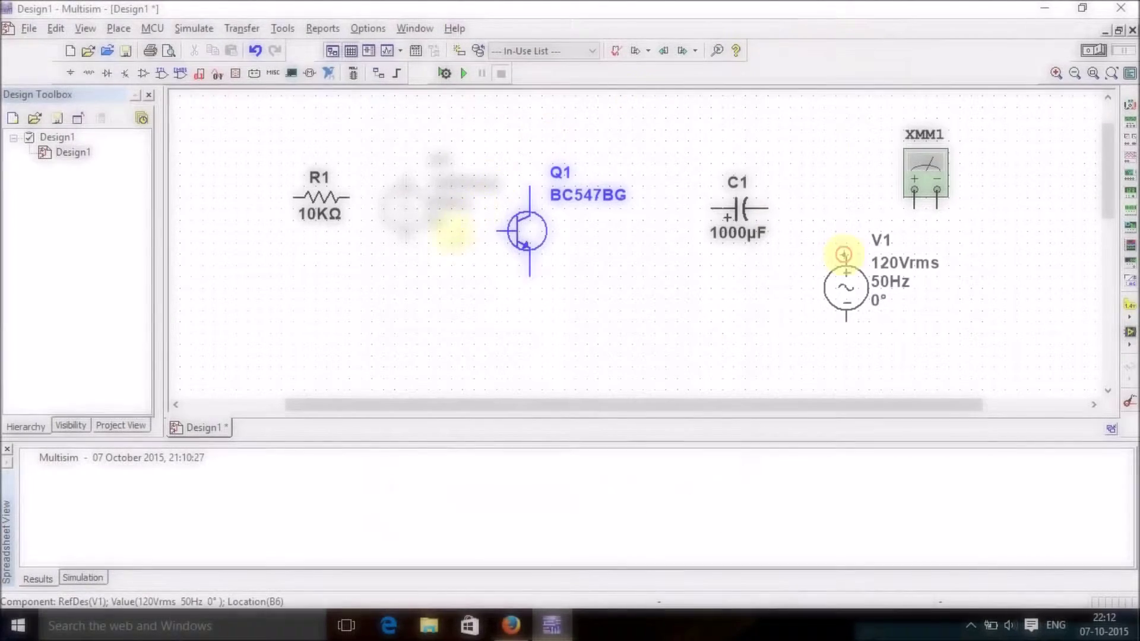
# Step: Wire V1's + and − pins to XMM1's terminals, run the simulation, and open XMM1's readout
pyautogui.click(846, 262)
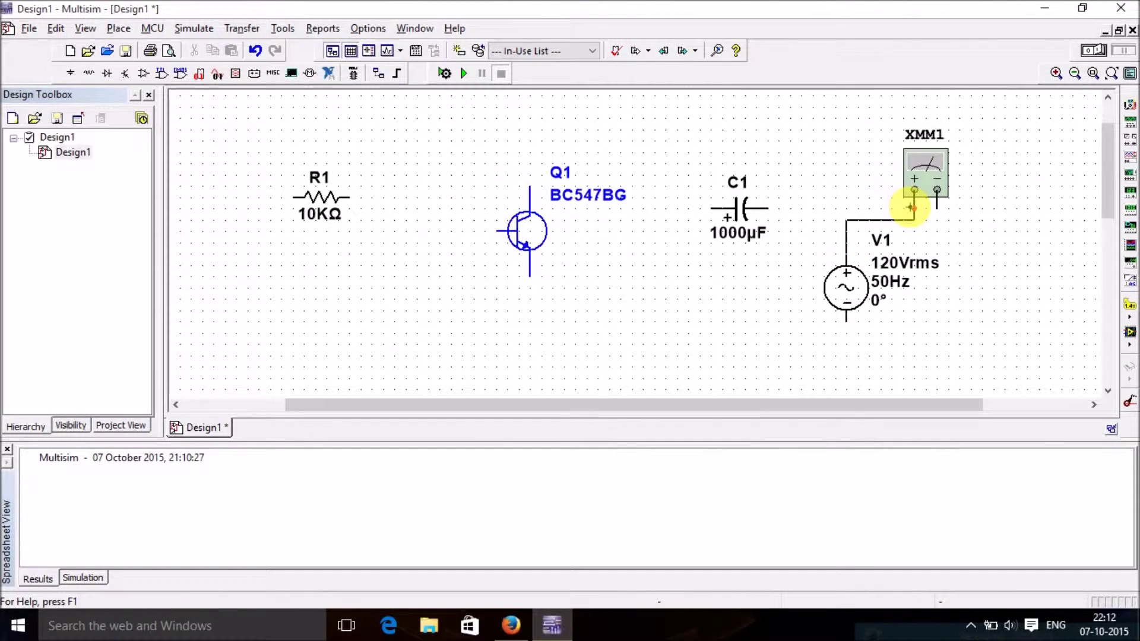
pyautogui.click(915, 190)
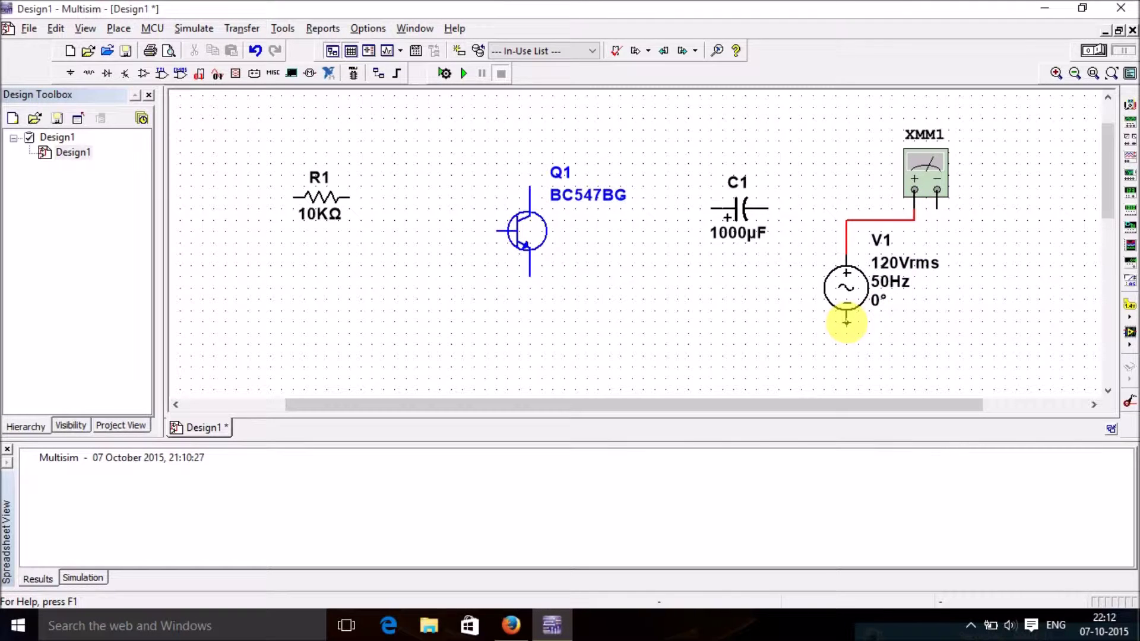
pyautogui.click(846, 323)
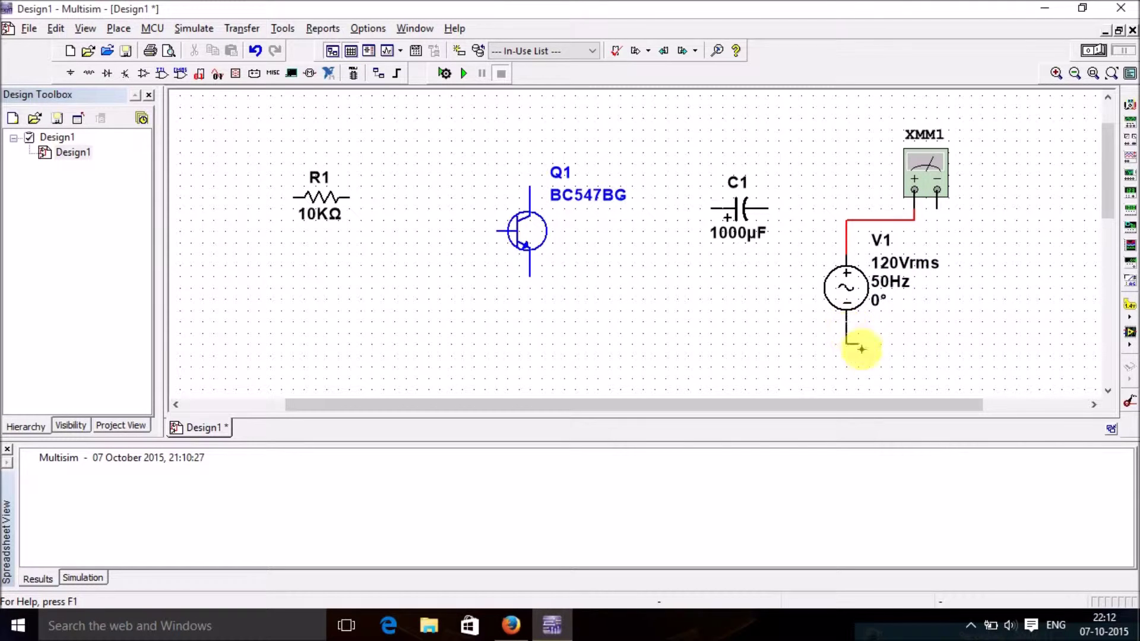
pyautogui.click(937, 193)
pyautogui.click(464, 73)
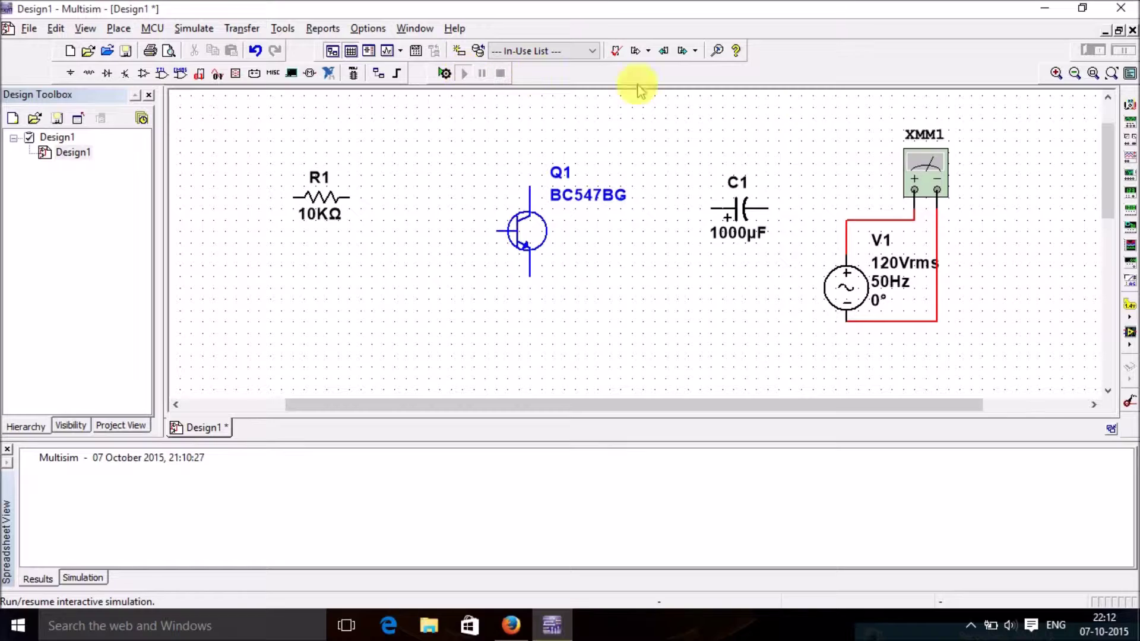
pyautogui.doubleClick(923, 163)
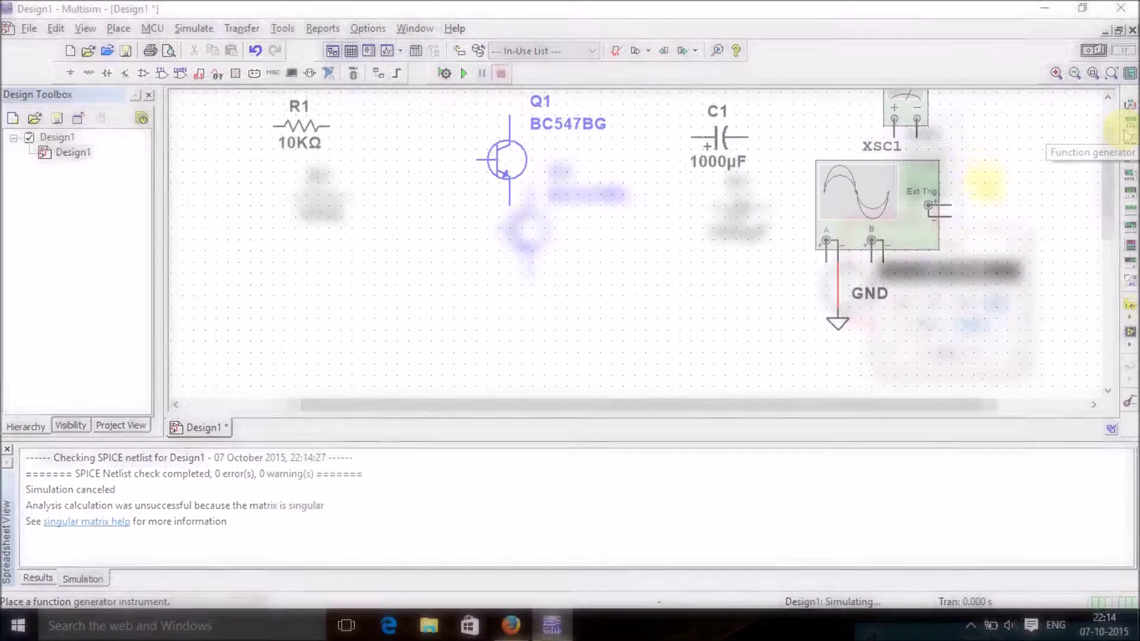
# Step: Place function generator XFG1 below Q1 and wire its + output to oscilloscope channel A
pyautogui.click(1130, 122)
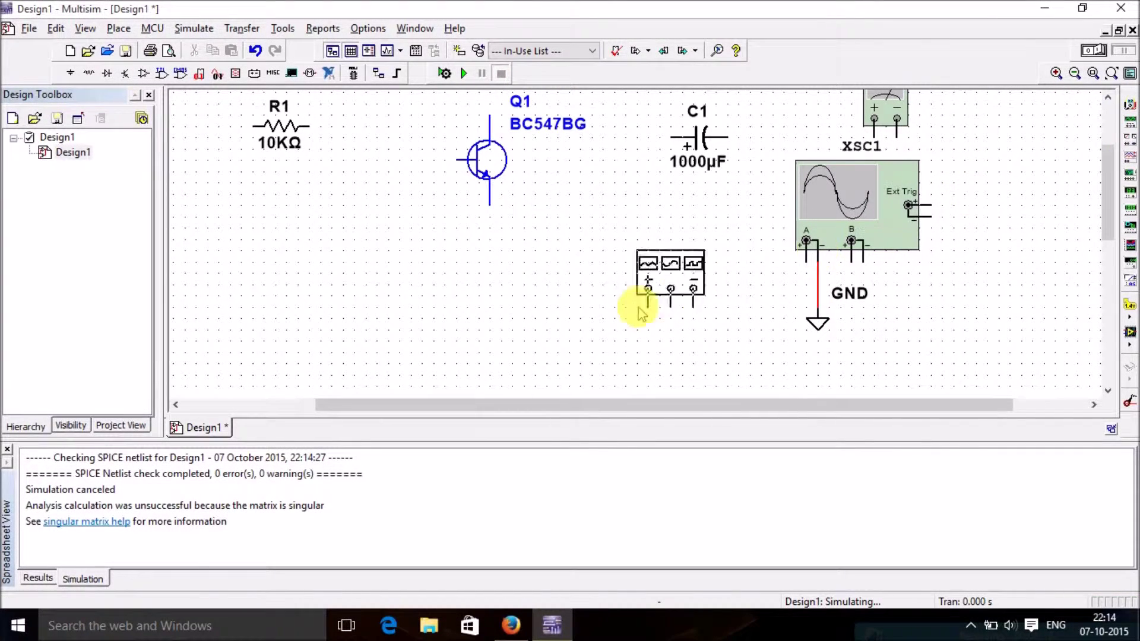
pyautogui.click(488, 283)
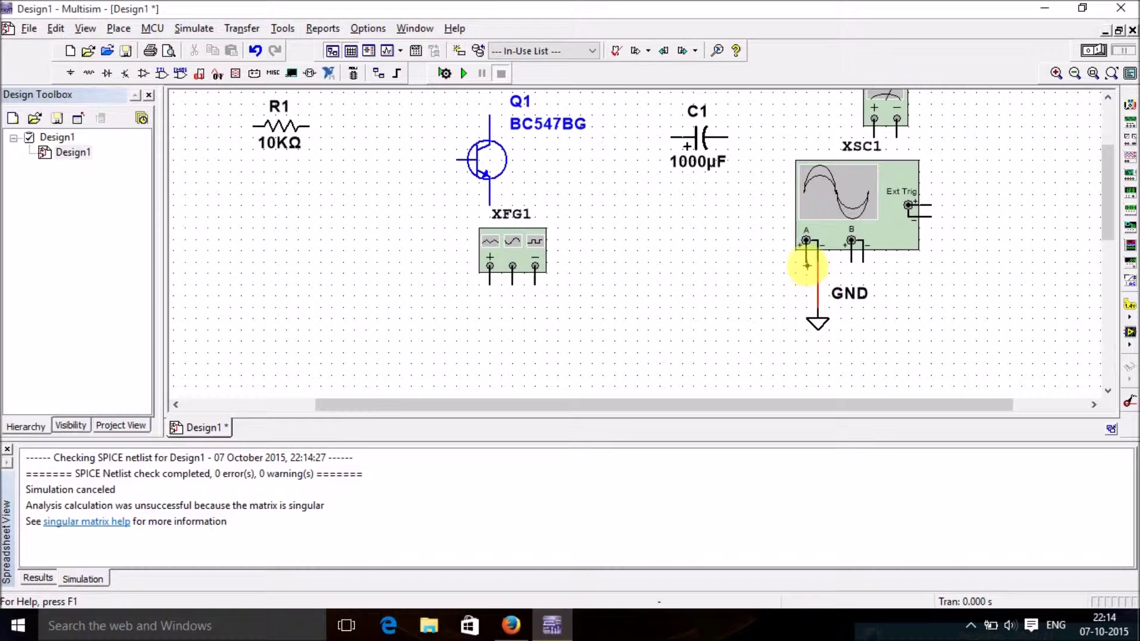
pyautogui.doubleClick(499, 248)
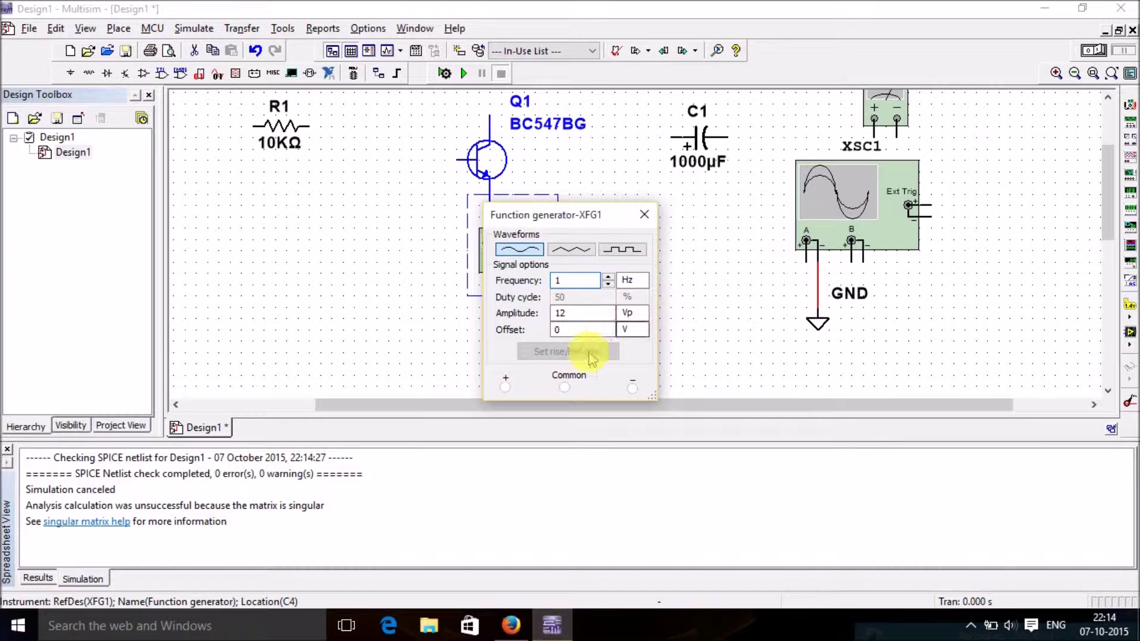
pyautogui.click(645, 214)
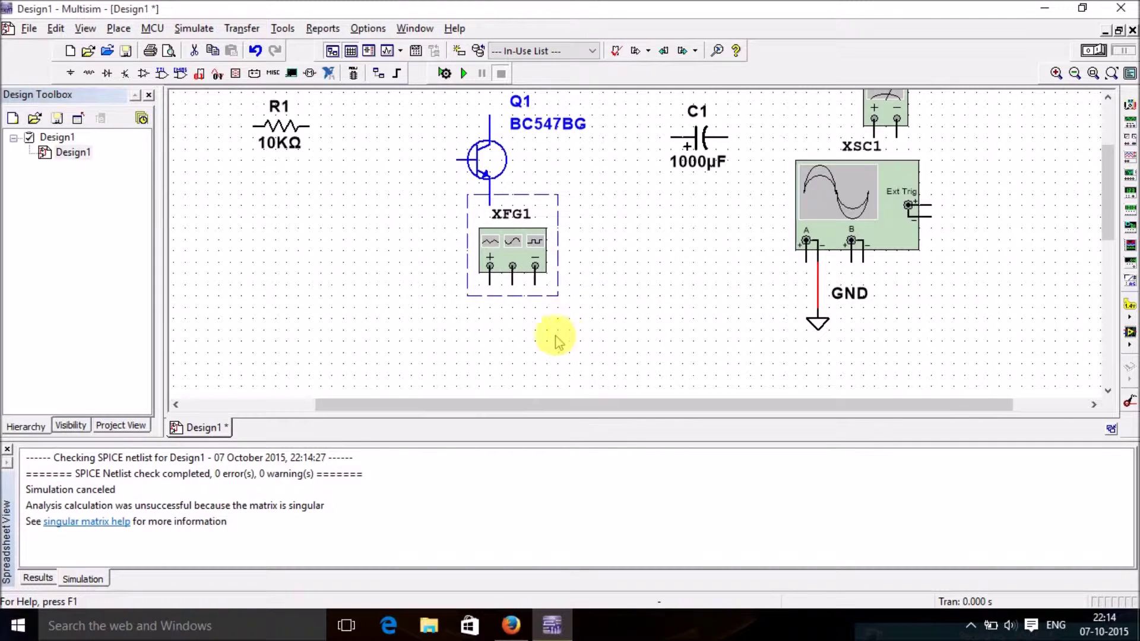
pyautogui.click(488, 285)
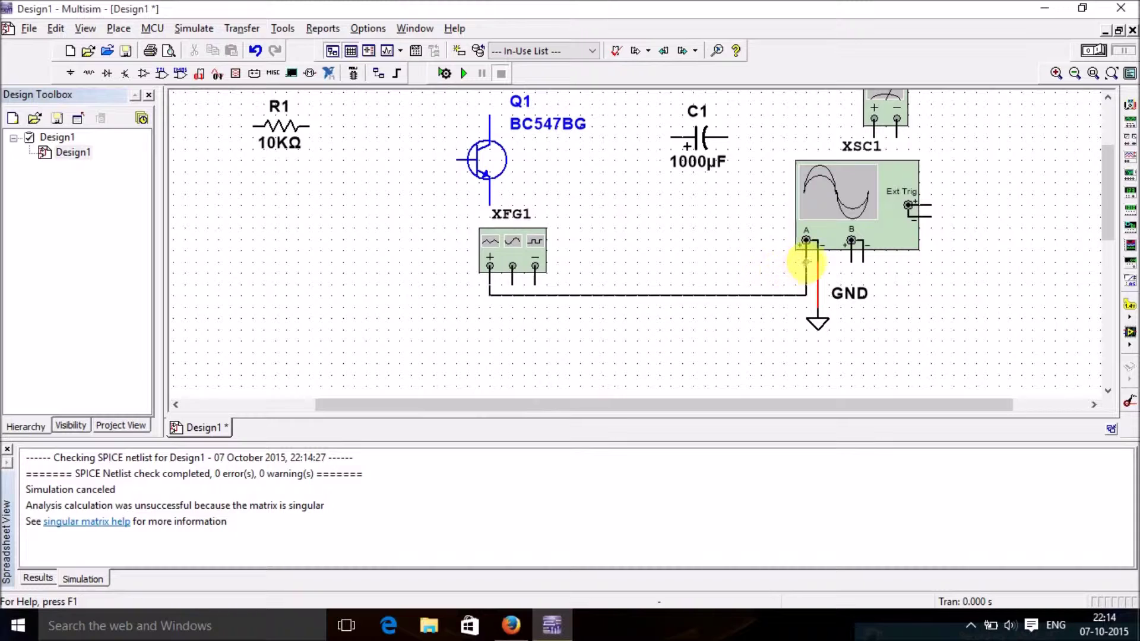
pyautogui.click(806, 263)
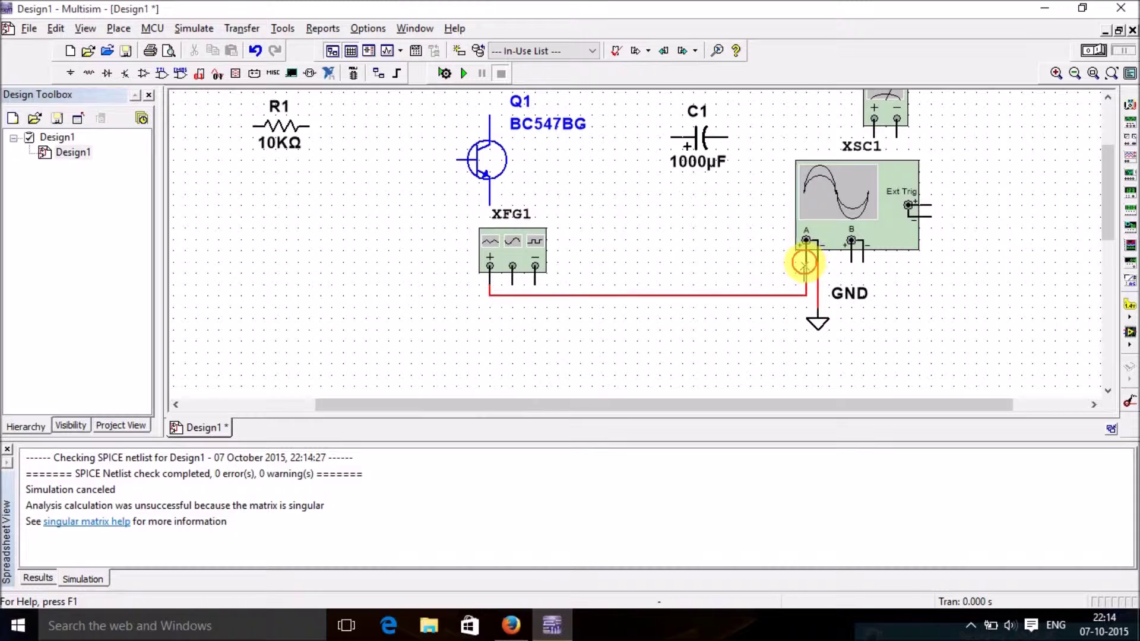
# Step: Route a wire from XFG1's COM pin to the ground line and start simulating
pyautogui.click(512, 281)
pyautogui.click(810, 295)
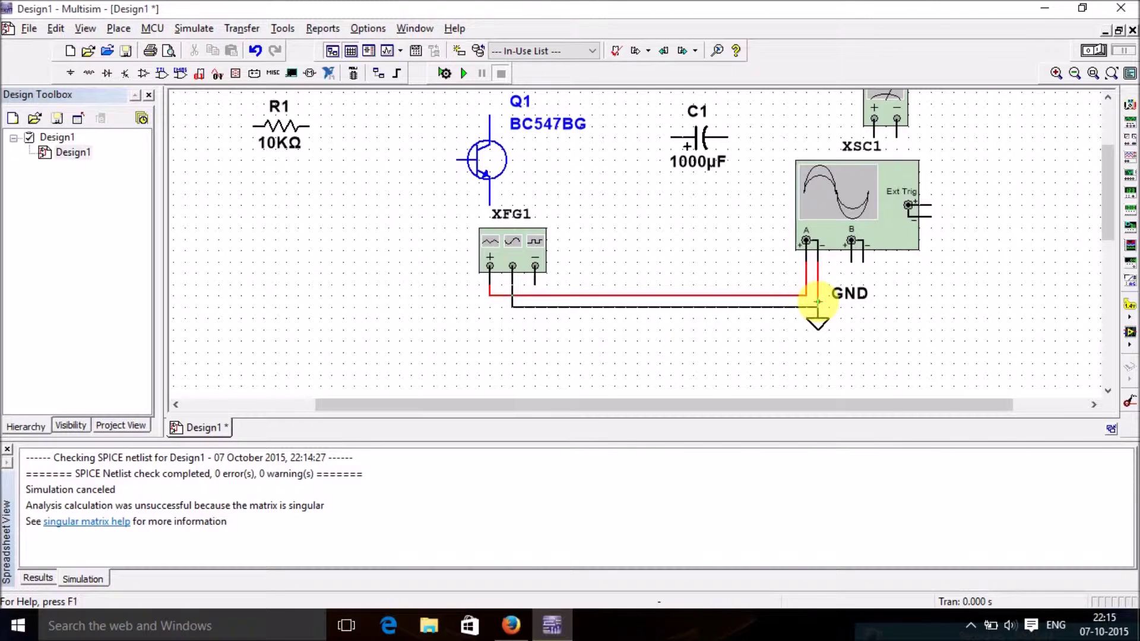
pyautogui.click(817, 296)
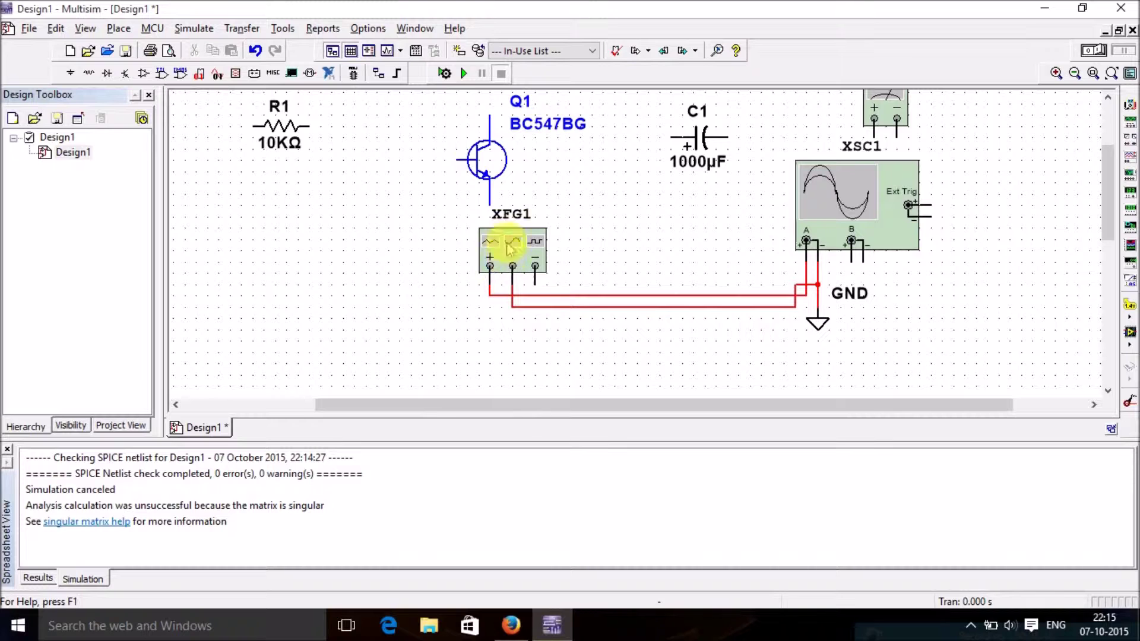
pyautogui.click(464, 73)
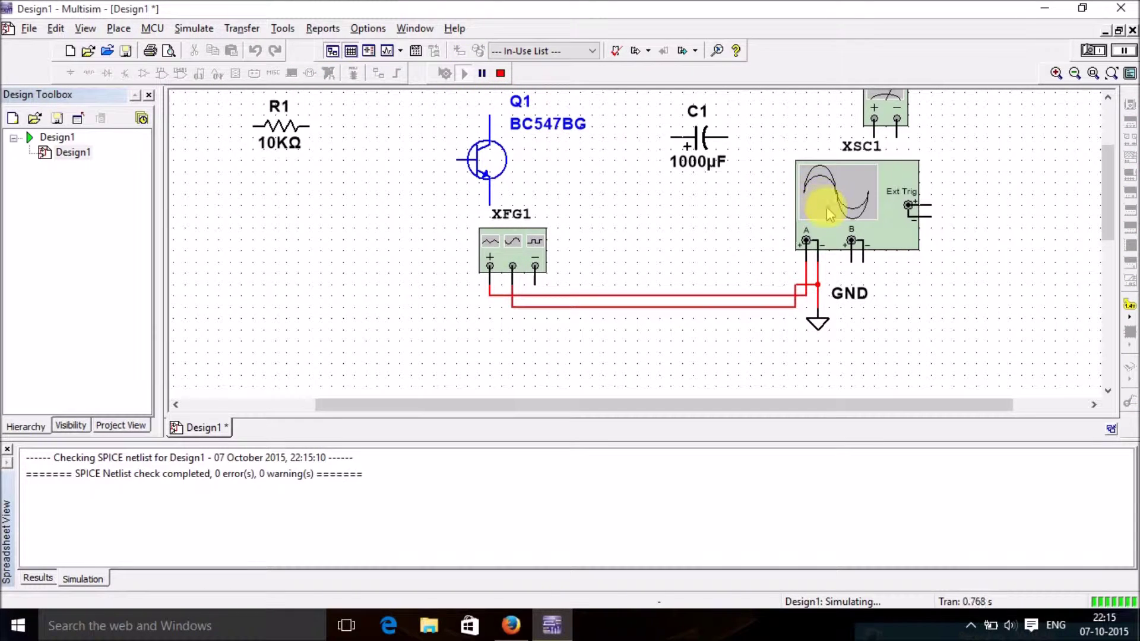
# Step: Open oscilloscope XSC1 and raise its timebase scale to 1 s/Div
pyautogui.doubleClick(831, 215)
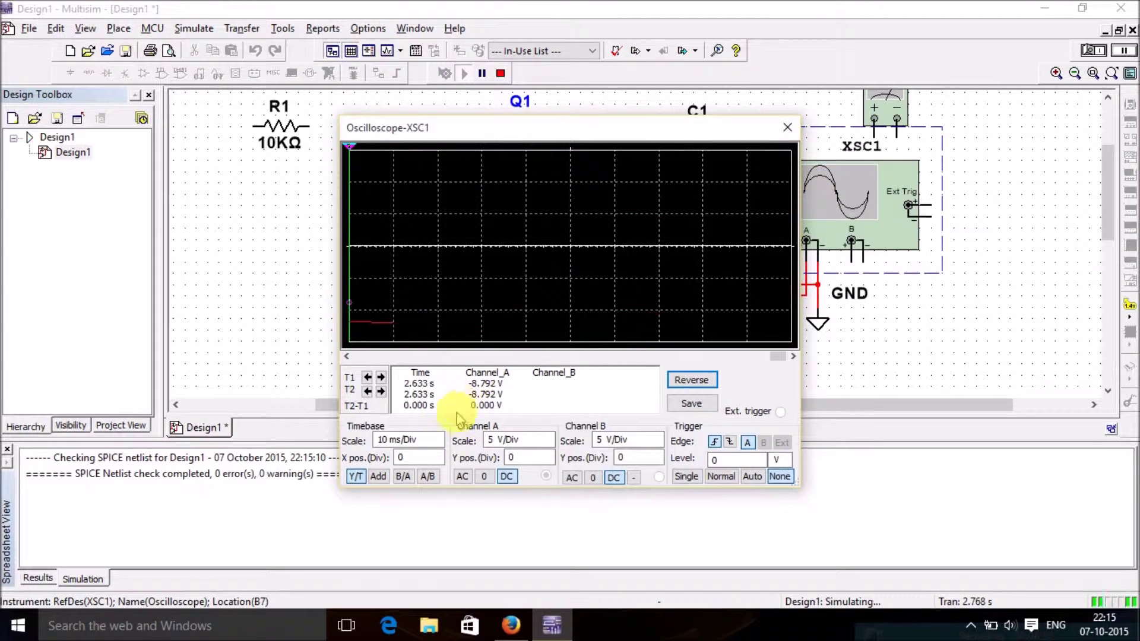
pyautogui.click(407, 439)
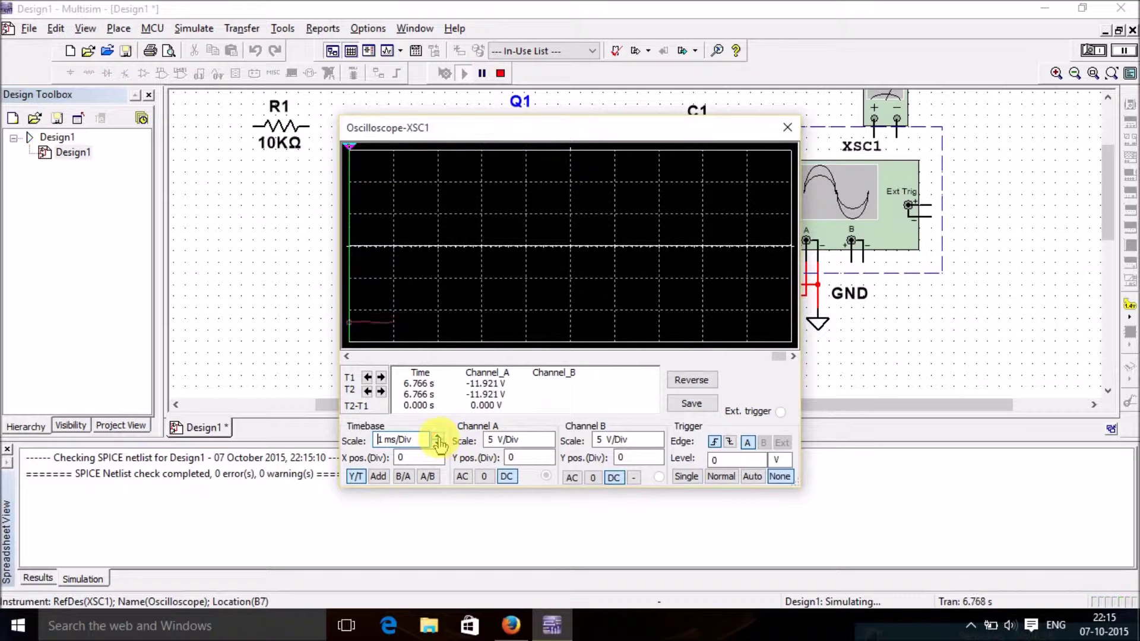
pyautogui.click(440, 438)
pyautogui.click(440, 438)
pyautogui.click(440, 438)
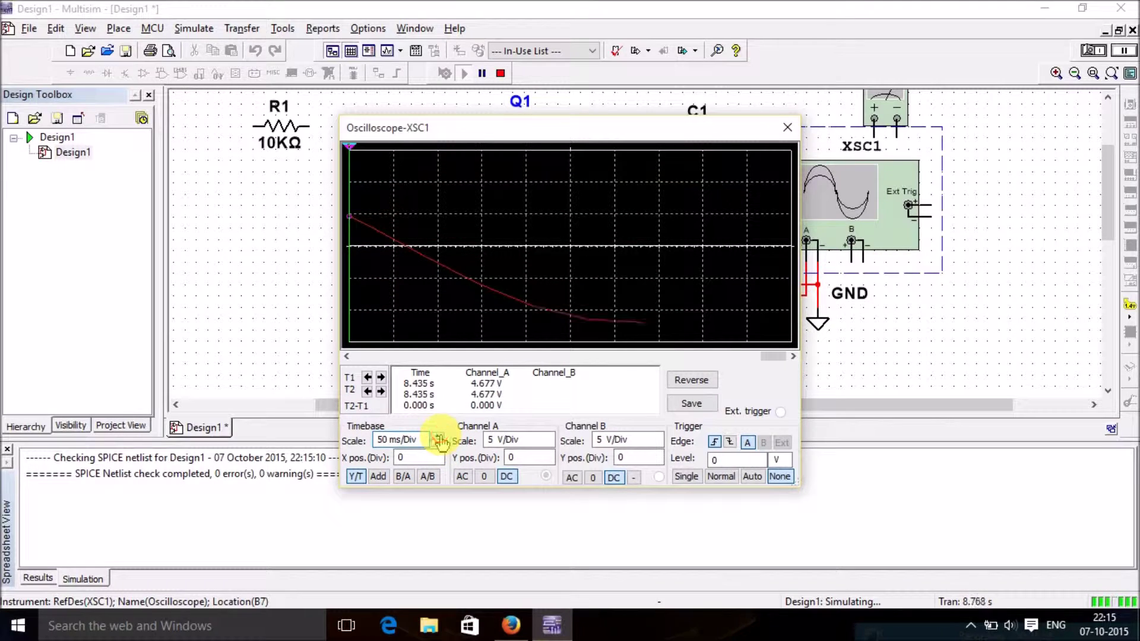
pyautogui.click(440, 438)
pyautogui.click(439, 438)
pyautogui.click(440, 438)
pyautogui.click(439, 437)
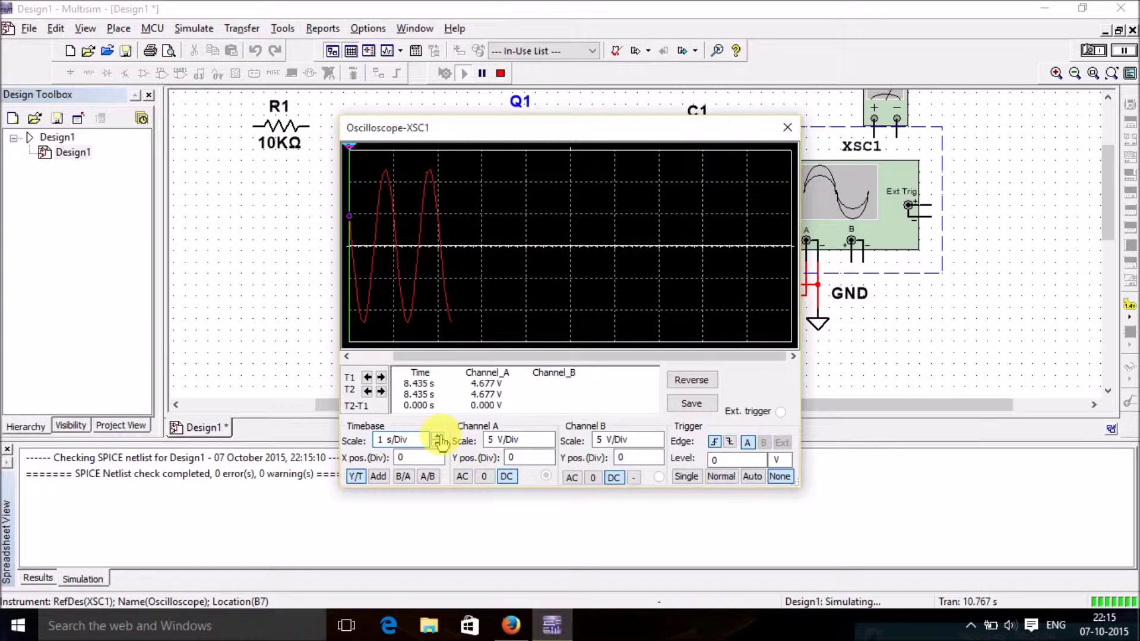
# Step: Set channel A's scale to 10 V/Div after trying 2 and 20 V/Div
pyautogui.click(531, 441)
pyautogui.click(548, 445)
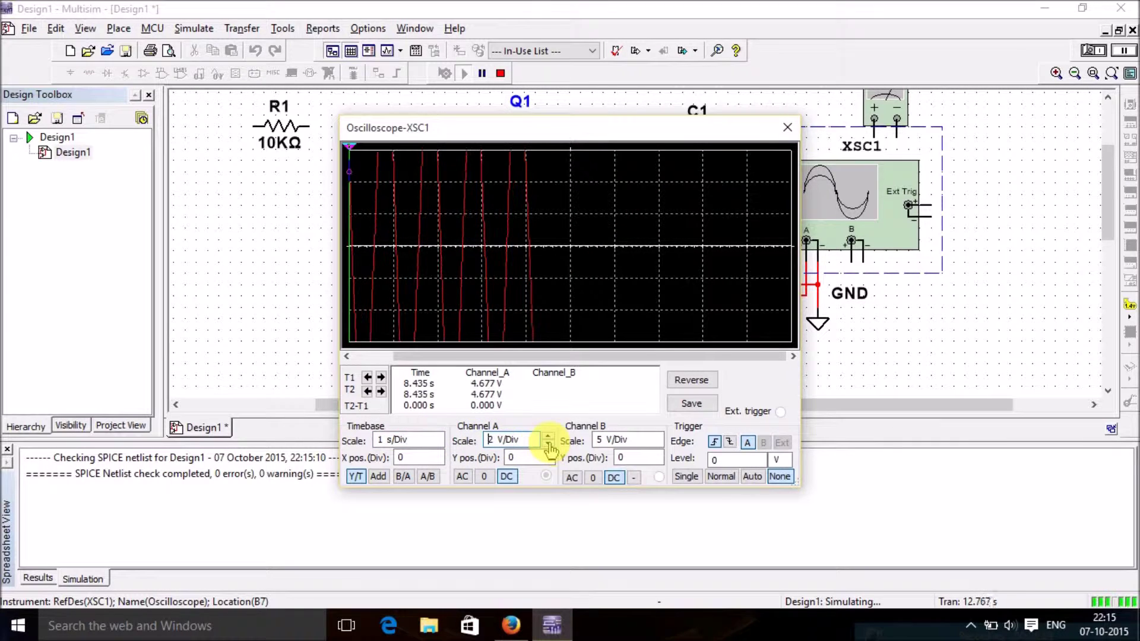
pyautogui.click(548, 437)
pyautogui.click(548, 437)
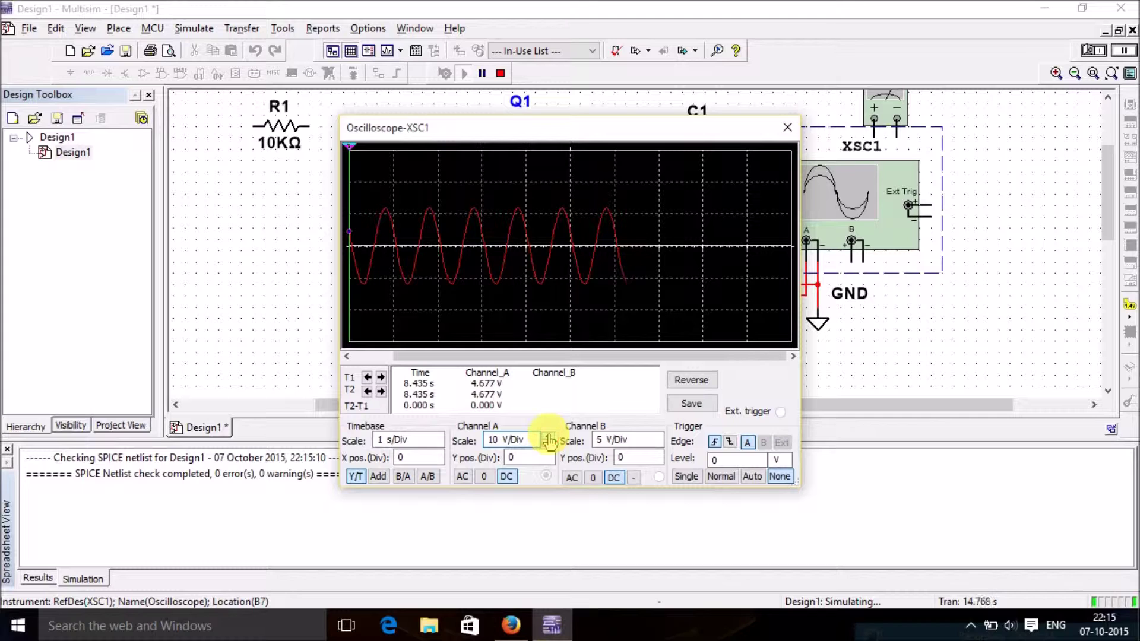
pyautogui.click(548, 437)
pyautogui.click(548, 446)
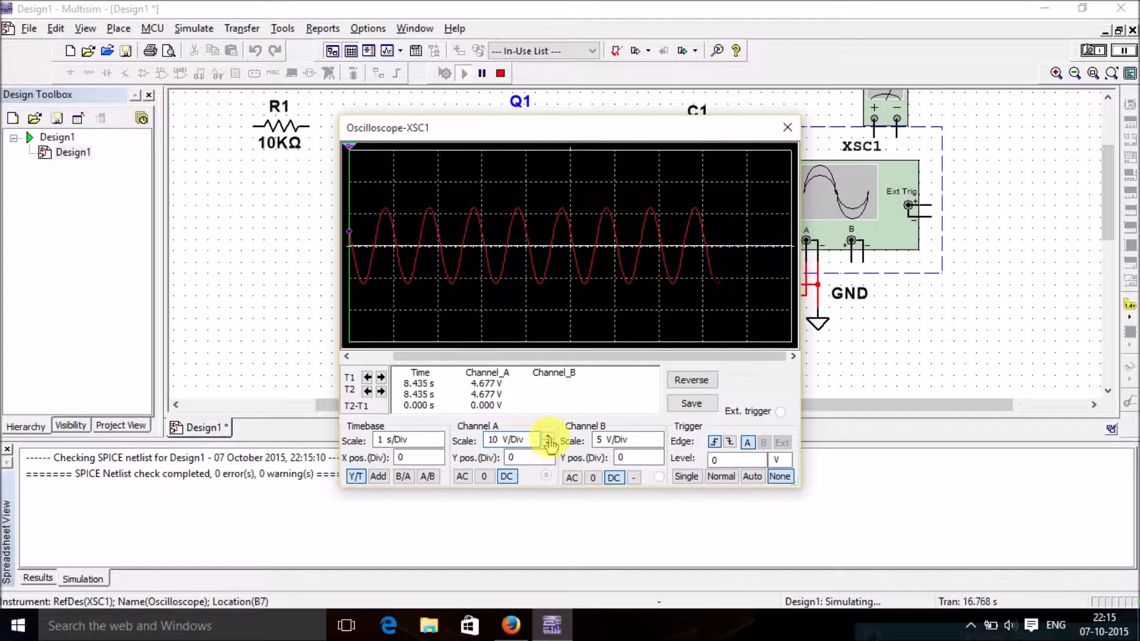
pyautogui.click(548, 437)
pyautogui.click(548, 445)
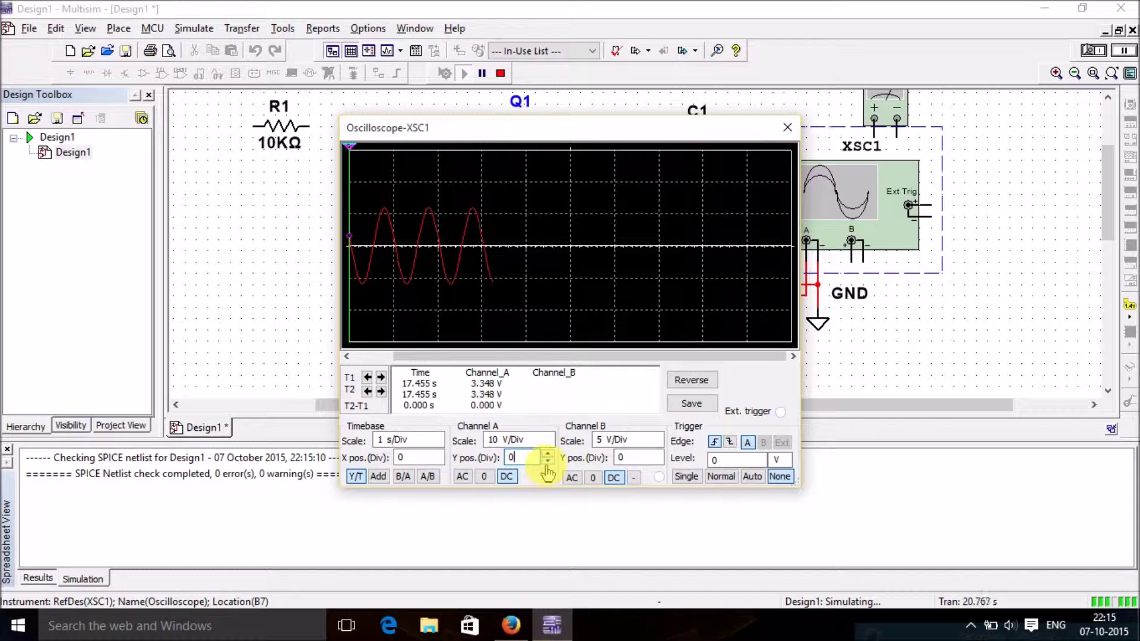
# Step: Set channel A's Y position to 1.6 using the spinners
pyautogui.click(548, 464)
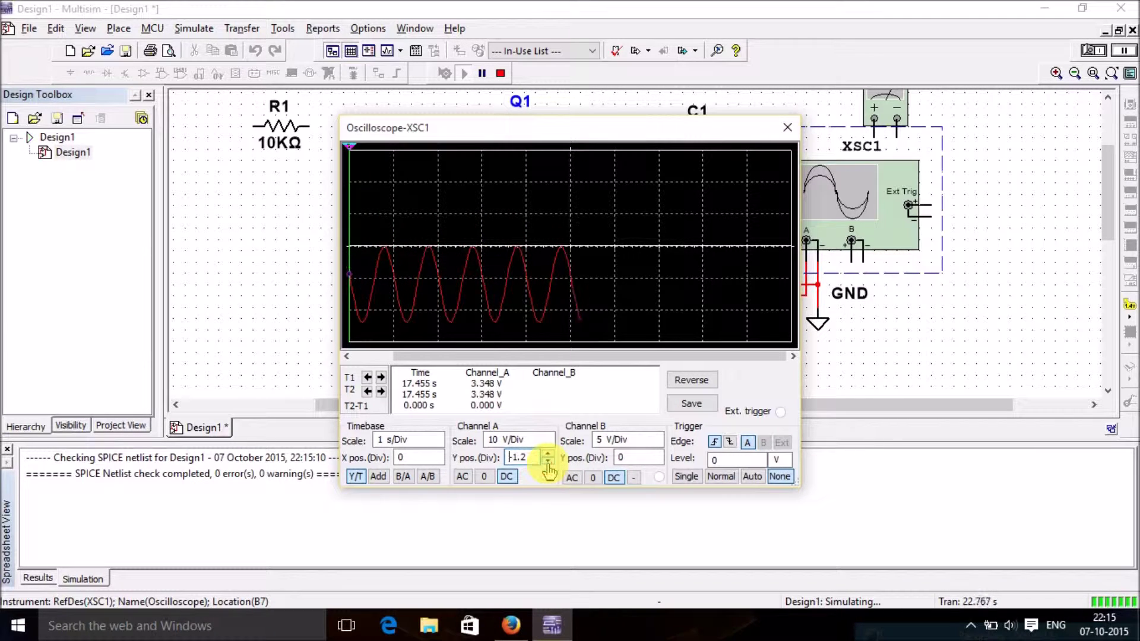
pyautogui.click(548, 463)
pyautogui.click(548, 454)
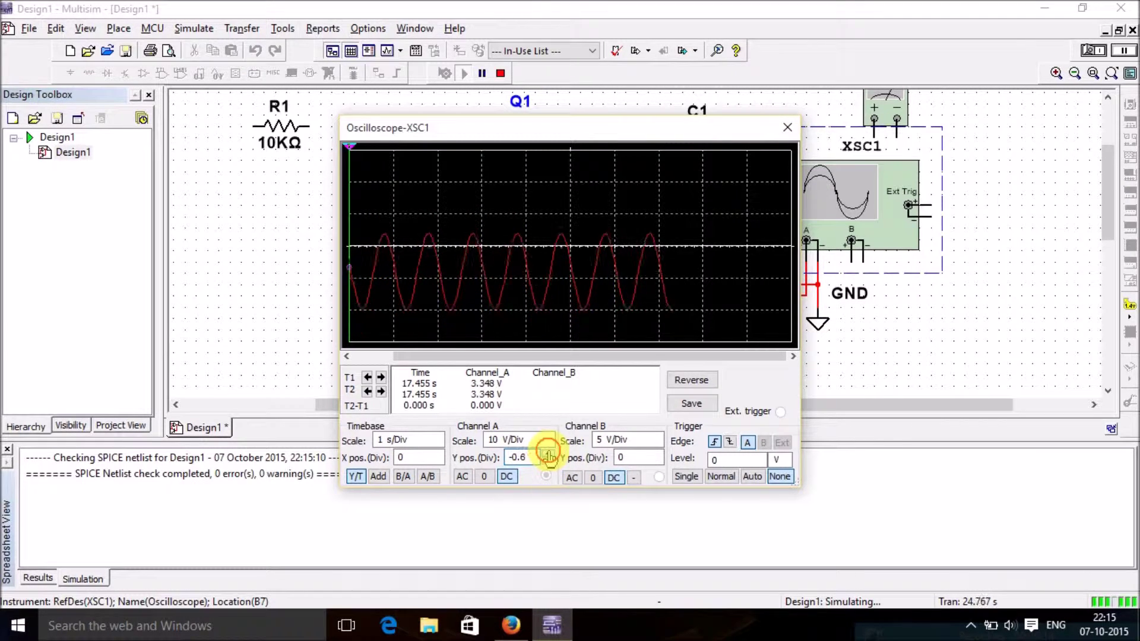
pyautogui.click(548, 453)
pyautogui.click(548, 454)
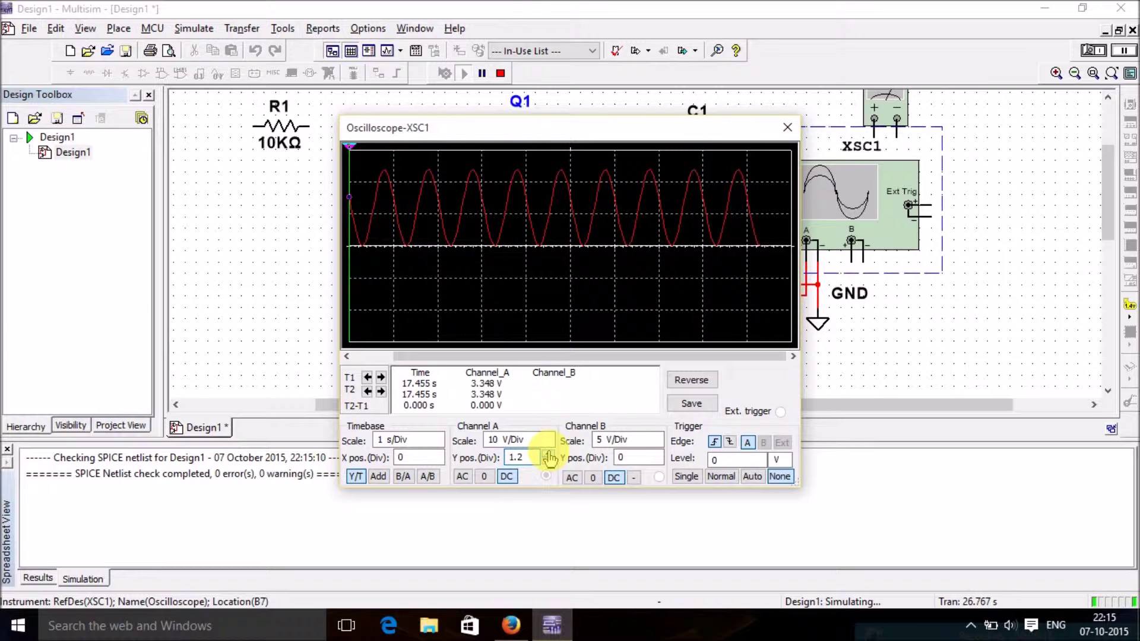
pyautogui.click(548, 454)
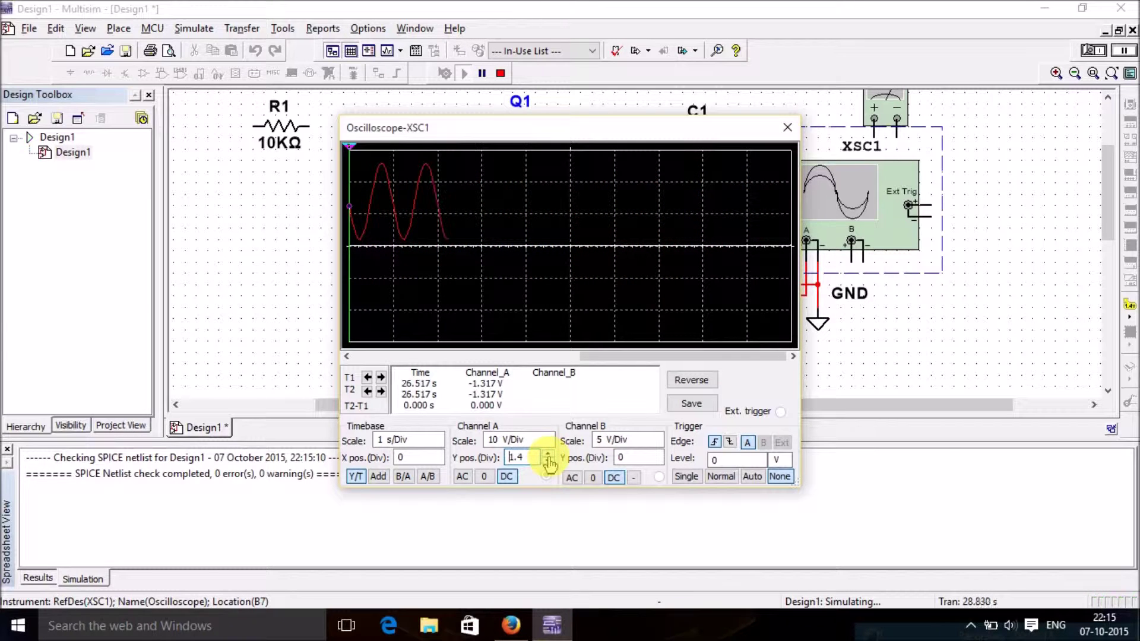
pyautogui.click(548, 454)
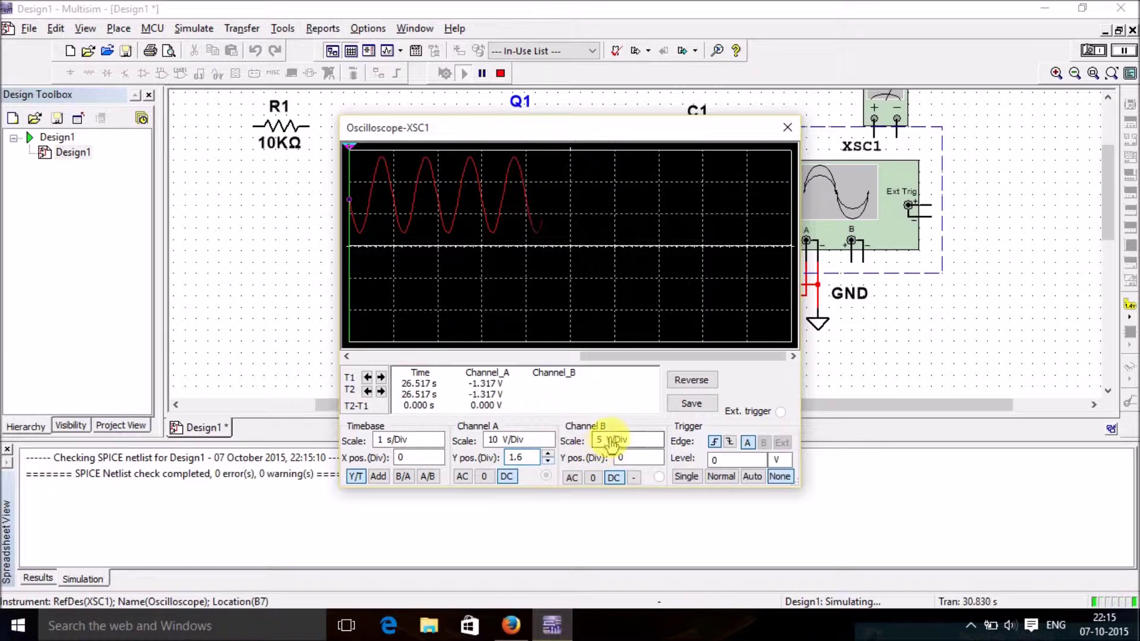
# Step: With simulation stopped, wire XFG1's − output to channel B+ and B− to ground, then rerun
pyautogui.click(785, 128)
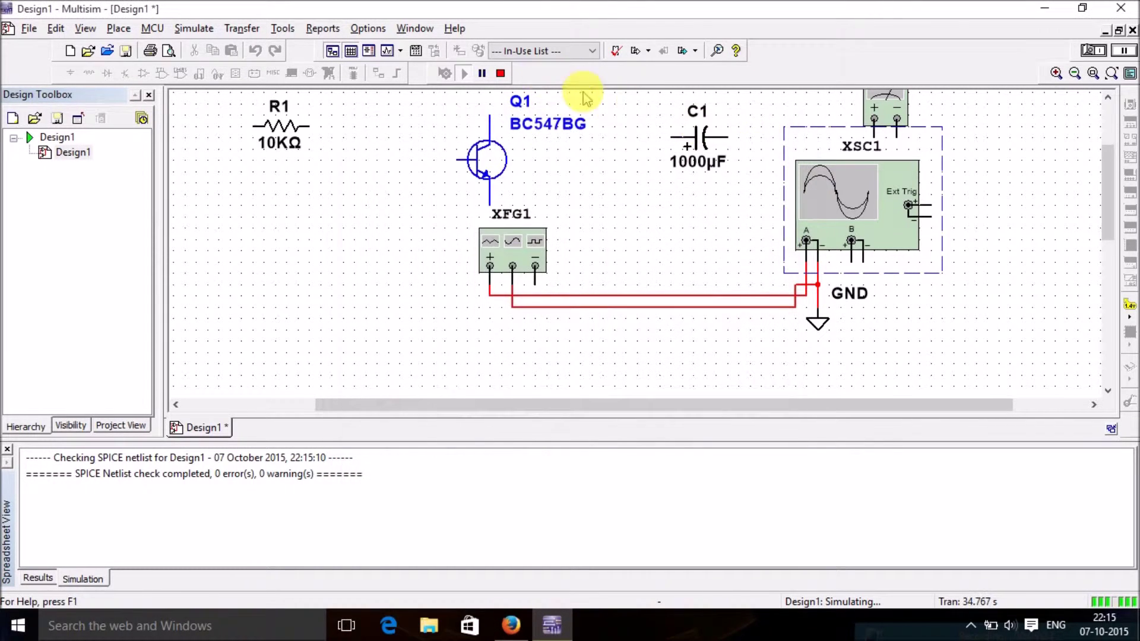
pyautogui.click(501, 73)
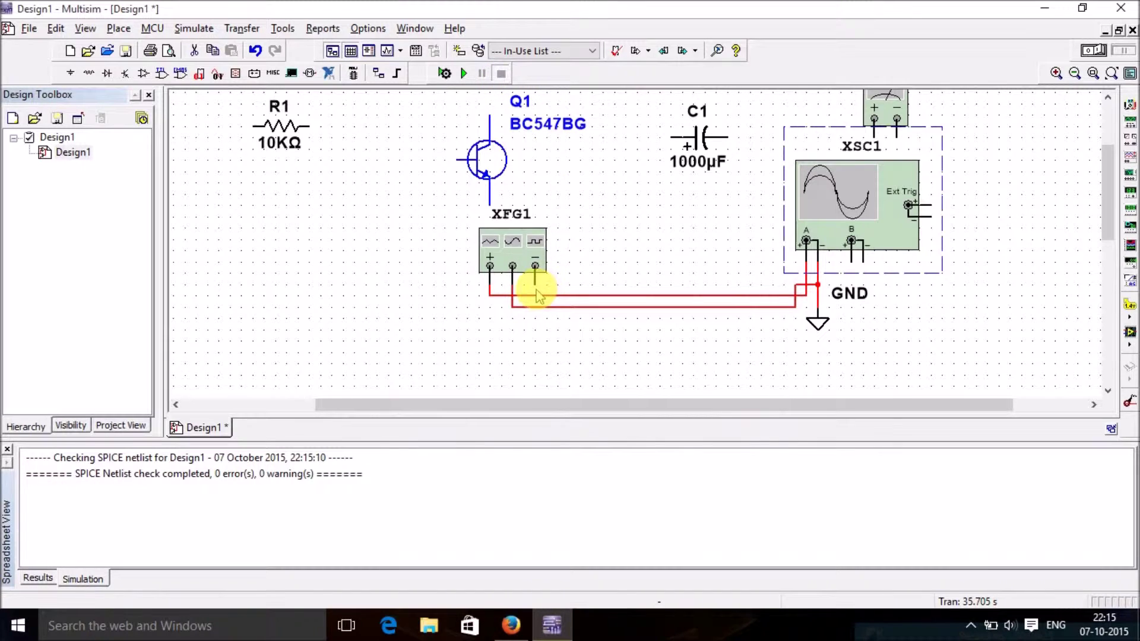
pyautogui.click(852, 262)
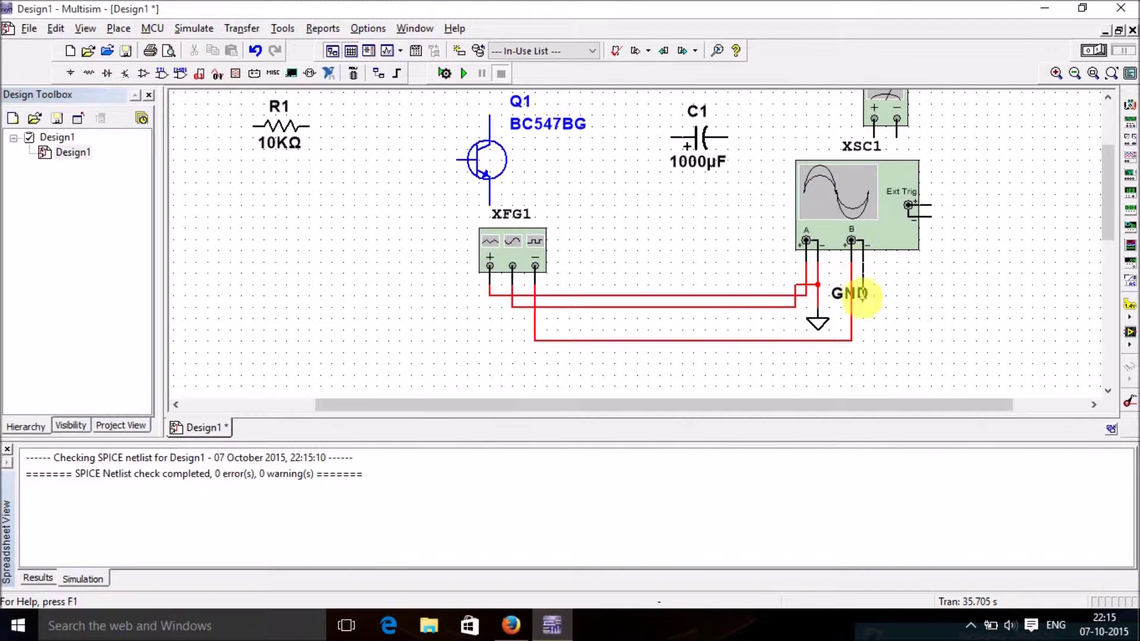
pyautogui.click(819, 308)
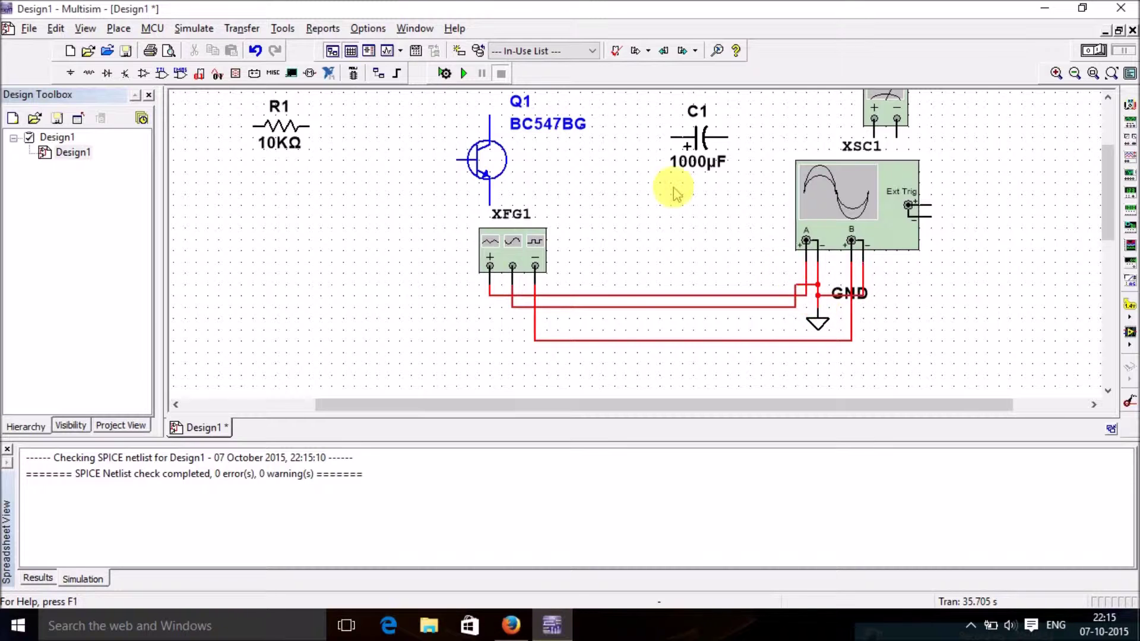
pyautogui.click(464, 73)
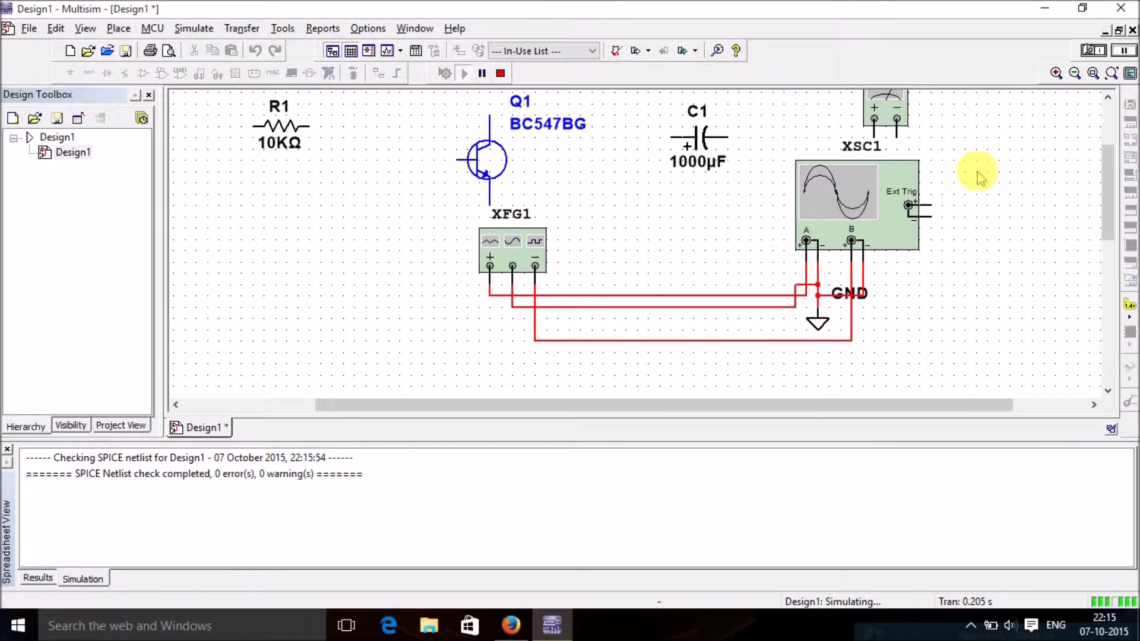
# Step: Reopen oscilloscope XSC1 and set channel B's scale to 10 V/Div
pyautogui.doubleClick(864, 196)
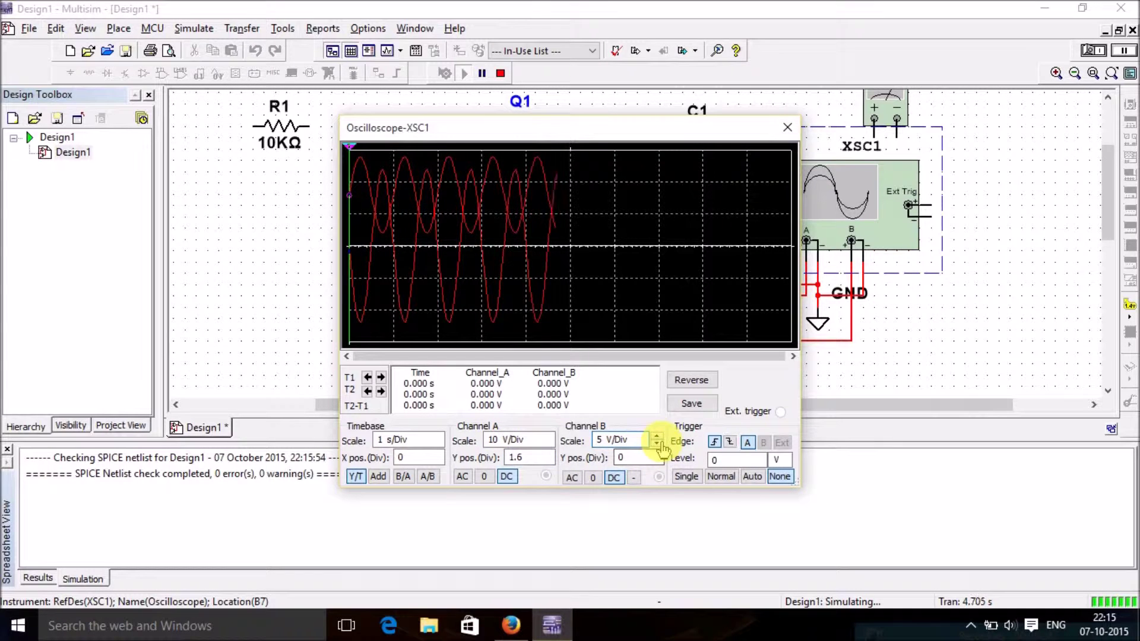
pyautogui.click(657, 445)
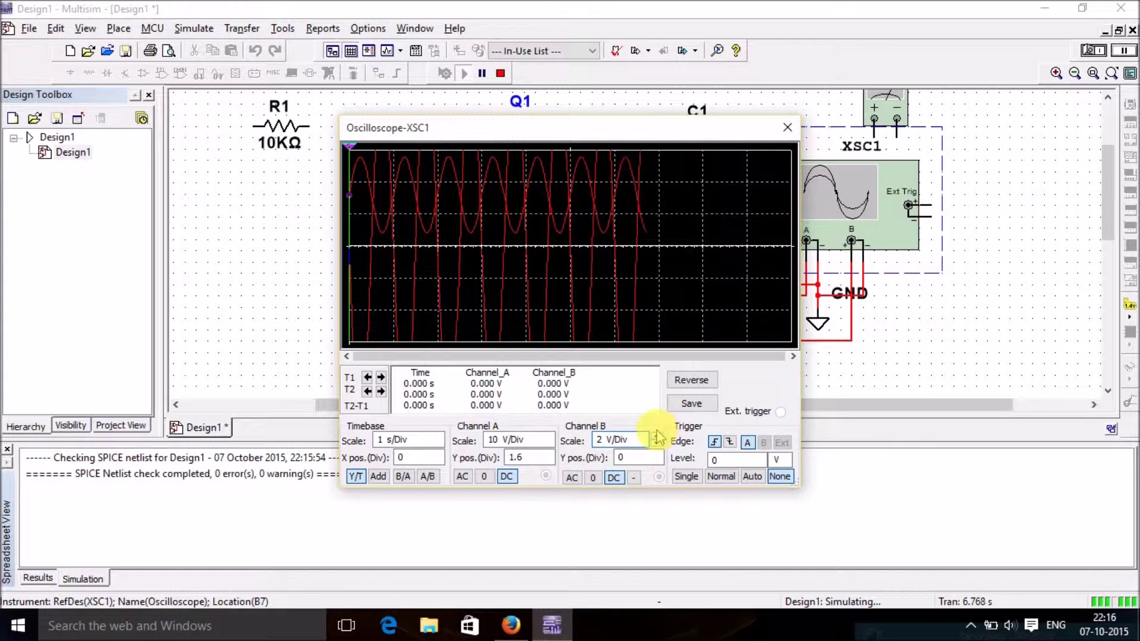
pyautogui.click(657, 439)
pyautogui.click(658, 438)
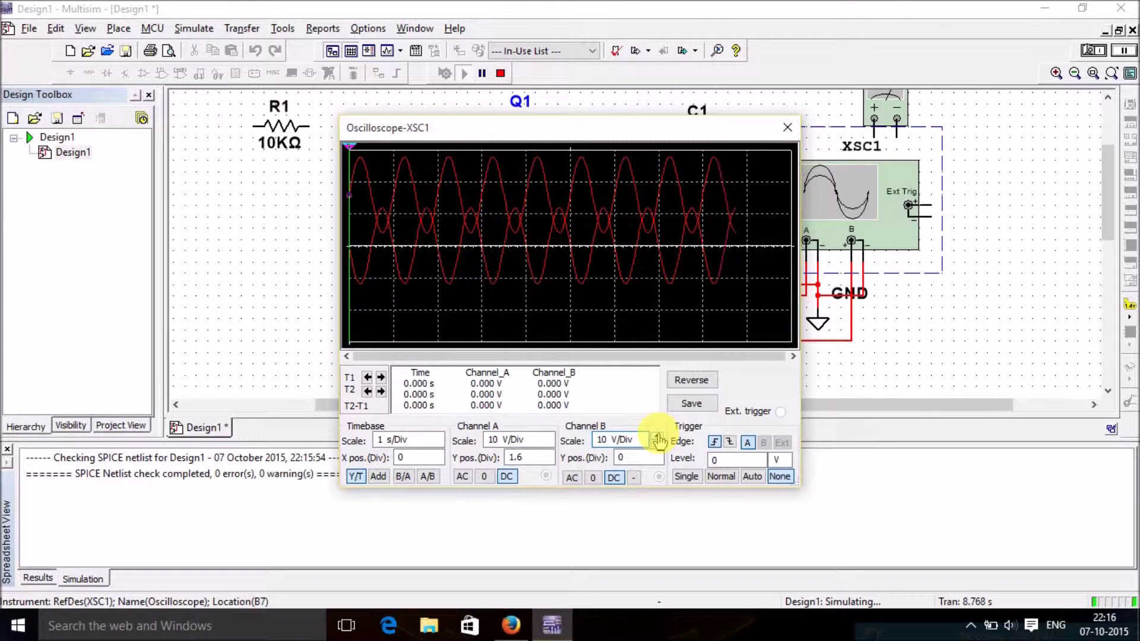
# Step: Set channel B's Y position to -1.2, then move the scope window left and close it
pyautogui.click(656, 461)
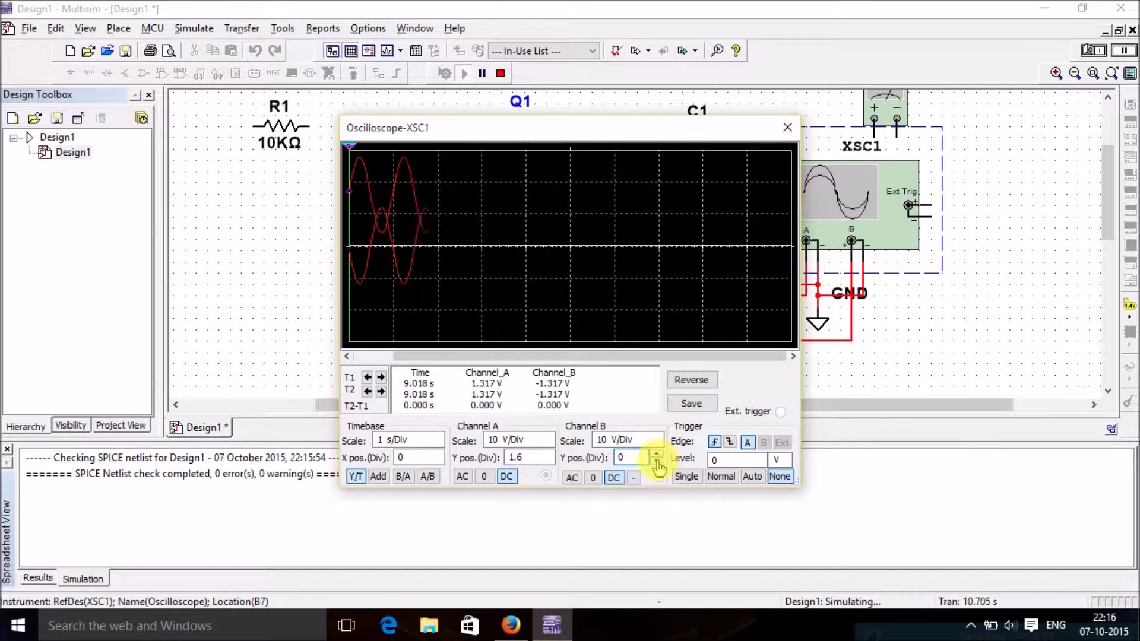
pyautogui.click(657, 463)
pyautogui.click(657, 463)
pyautogui.click(657, 463)
pyautogui.click(657, 463)
pyautogui.click(657, 463)
pyautogui.click(657, 463)
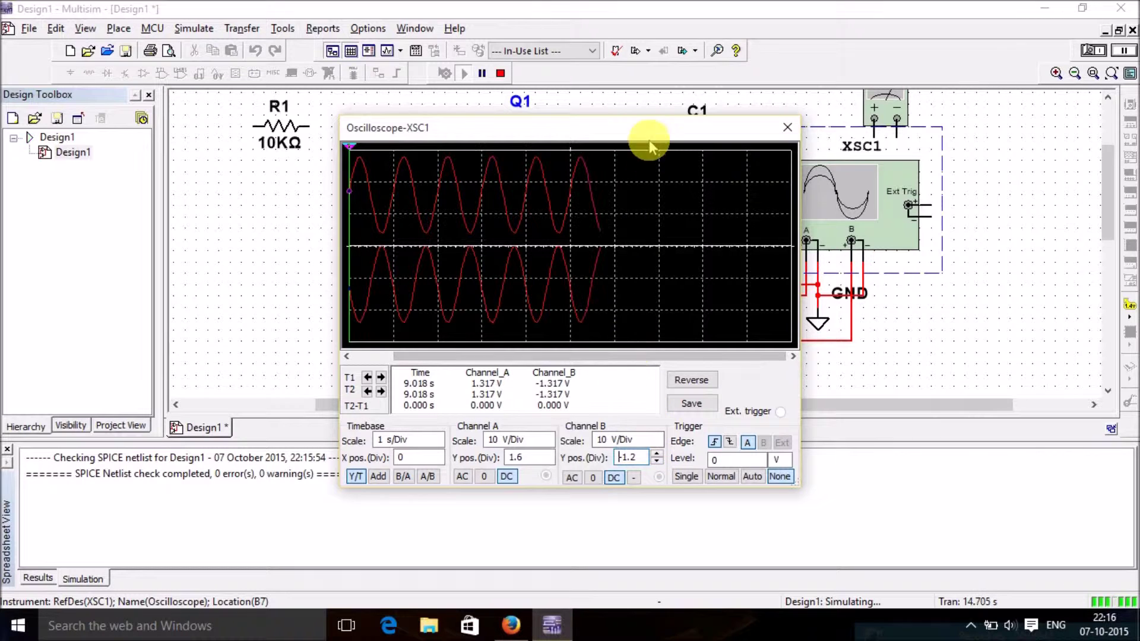
pyautogui.moveTo(652, 135); pyautogui.dragTo(393, 133)
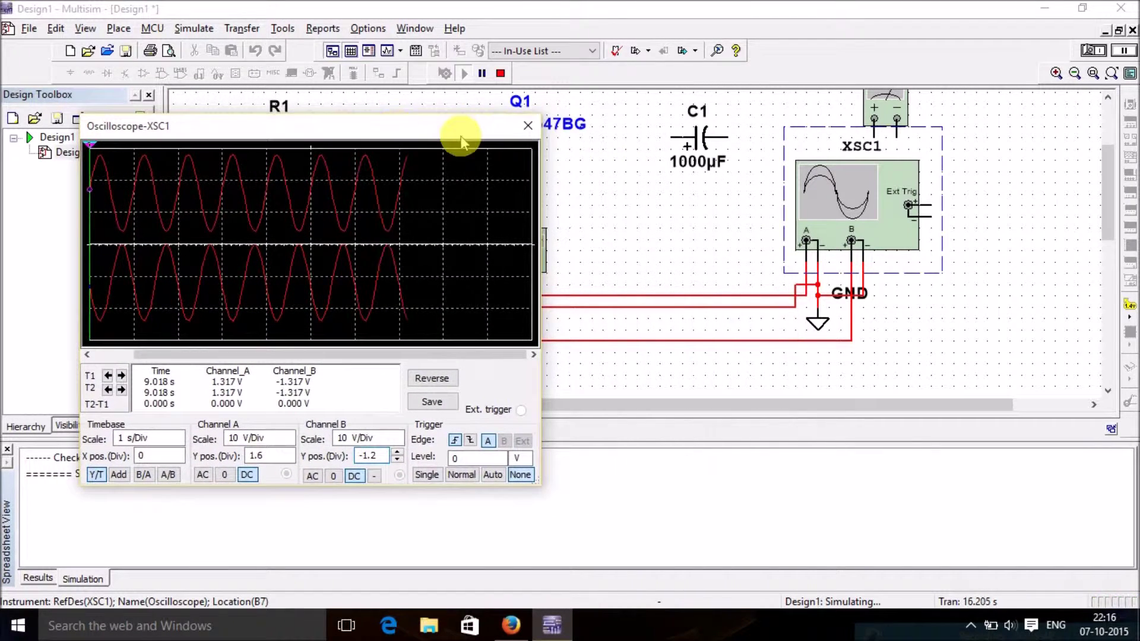
pyautogui.click(526, 128)
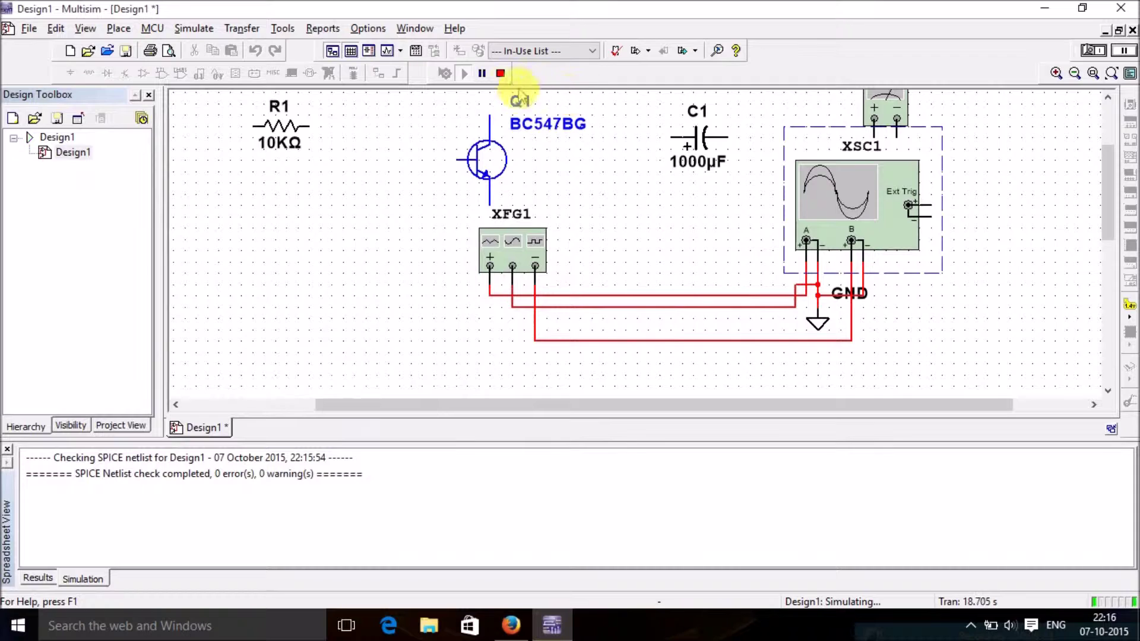
# Step: Stop simulating, make the XFG1-minus-to-channel-B wire blue via Segment color, and run again
pyautogui.click(500, 73)
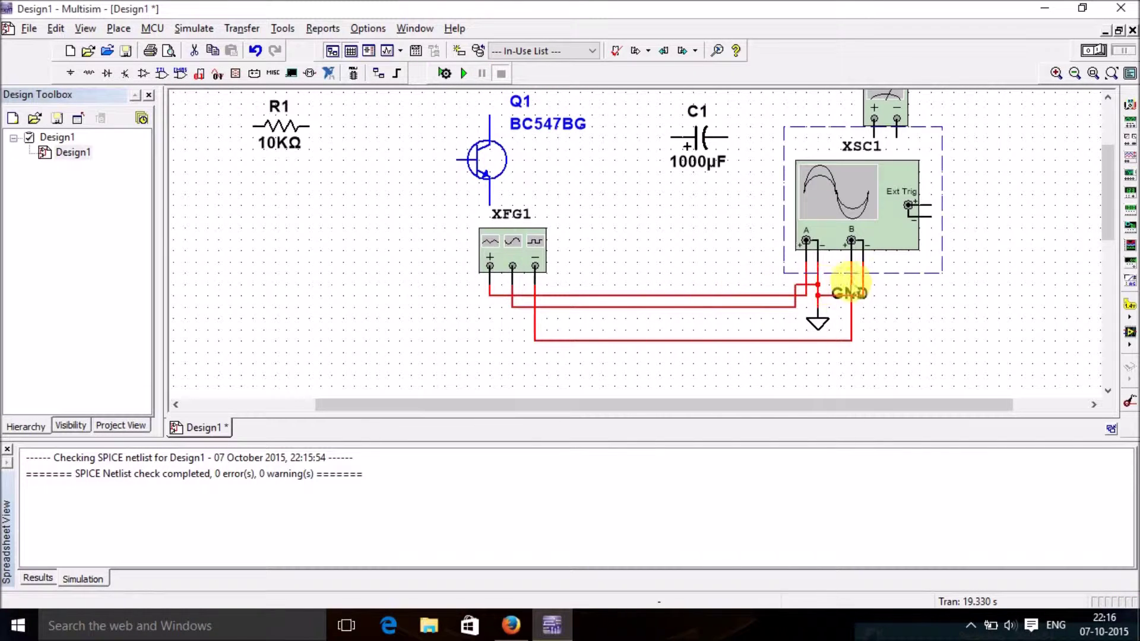
pyautogui.click(573, 339)
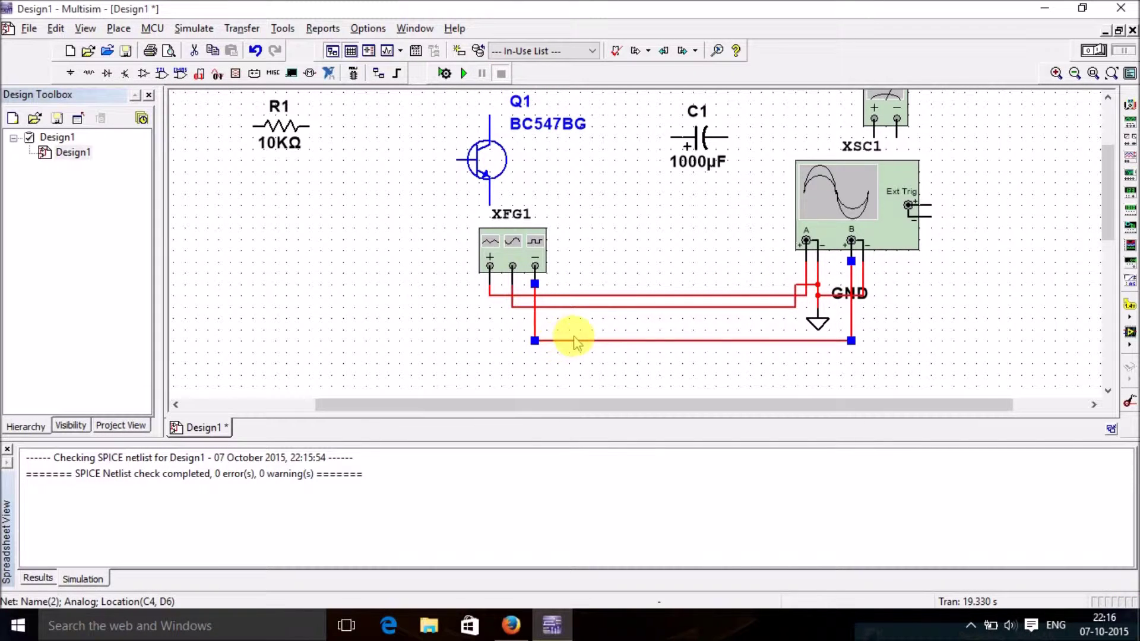
pyautogui.rightClick(572, 341)
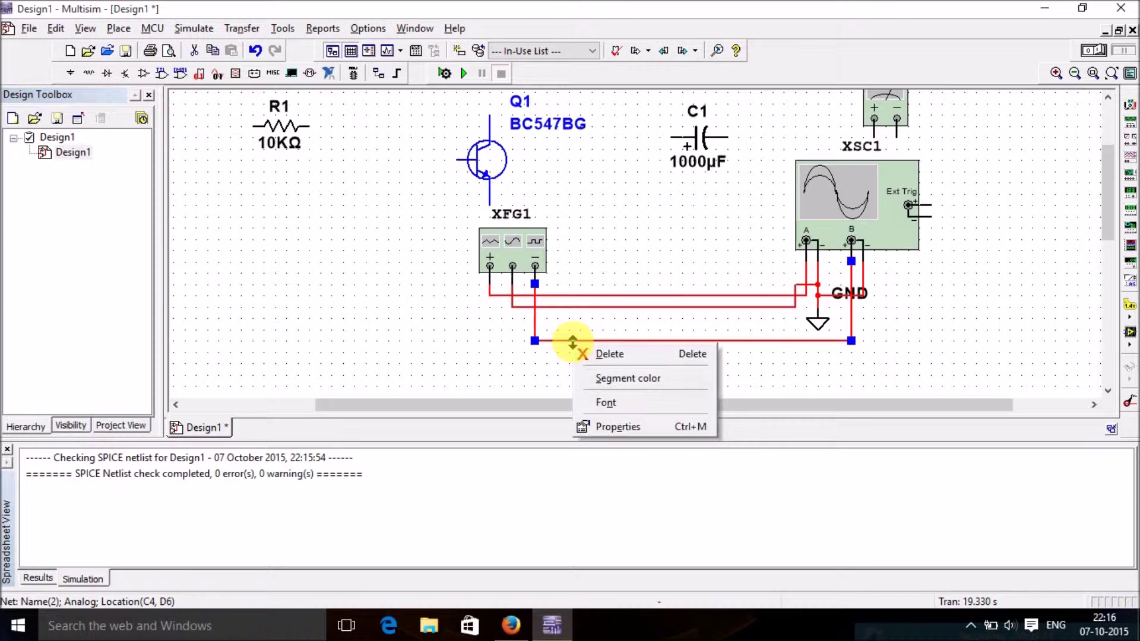
pyautogui.click(677, 379)
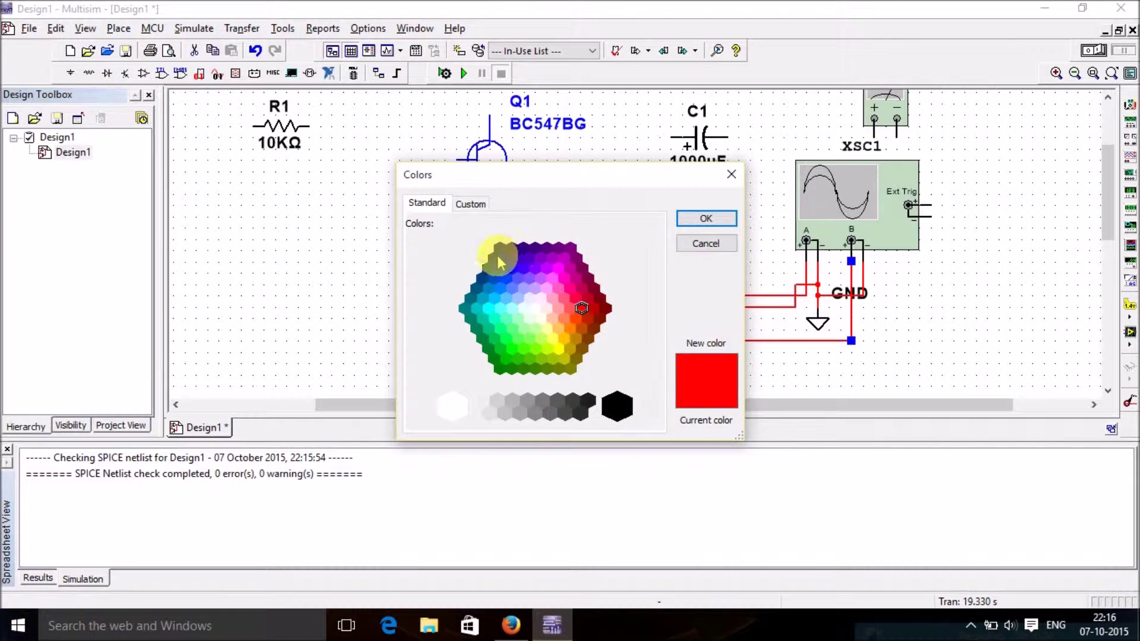
pyautogui.click(502, 258)
pyautogui.click(701, 219)
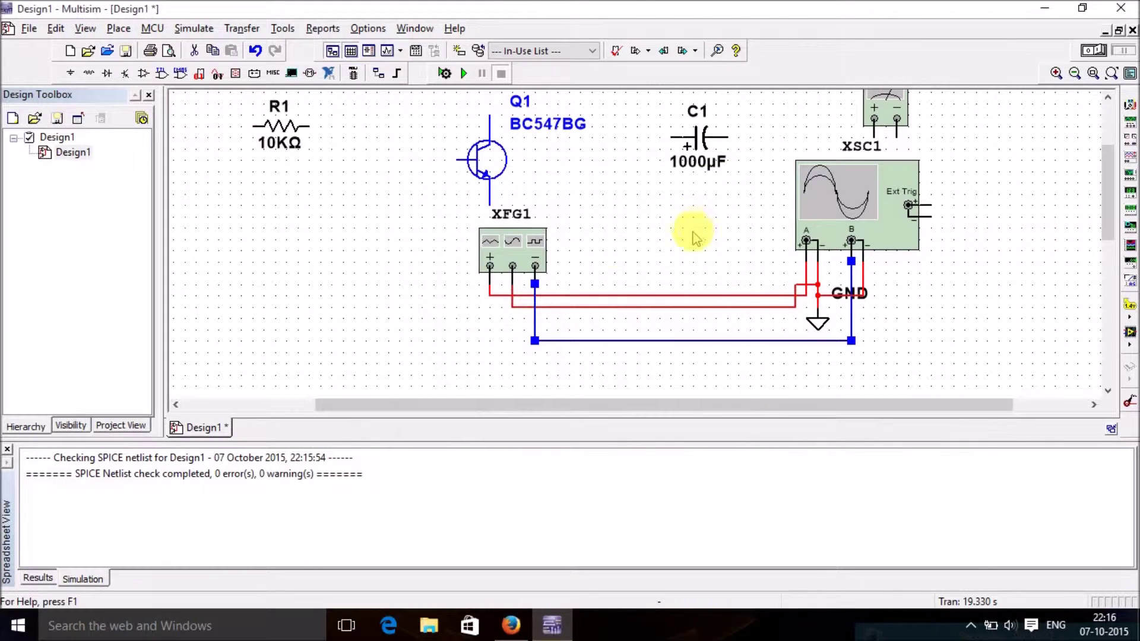
pyautogui.click(466, 74)
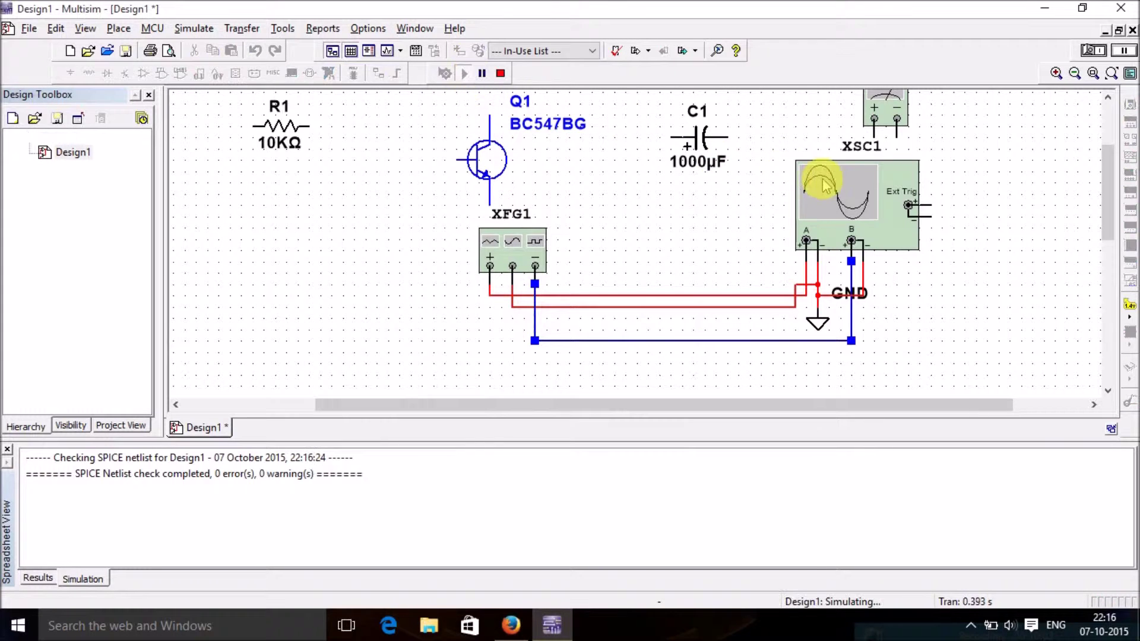
# Step: Open oscilloscope XSC1, reposition it, and keep the timebase at 1 s/Div after trying 500 ms/Div
pyautogui.doubleClick(853, 192)
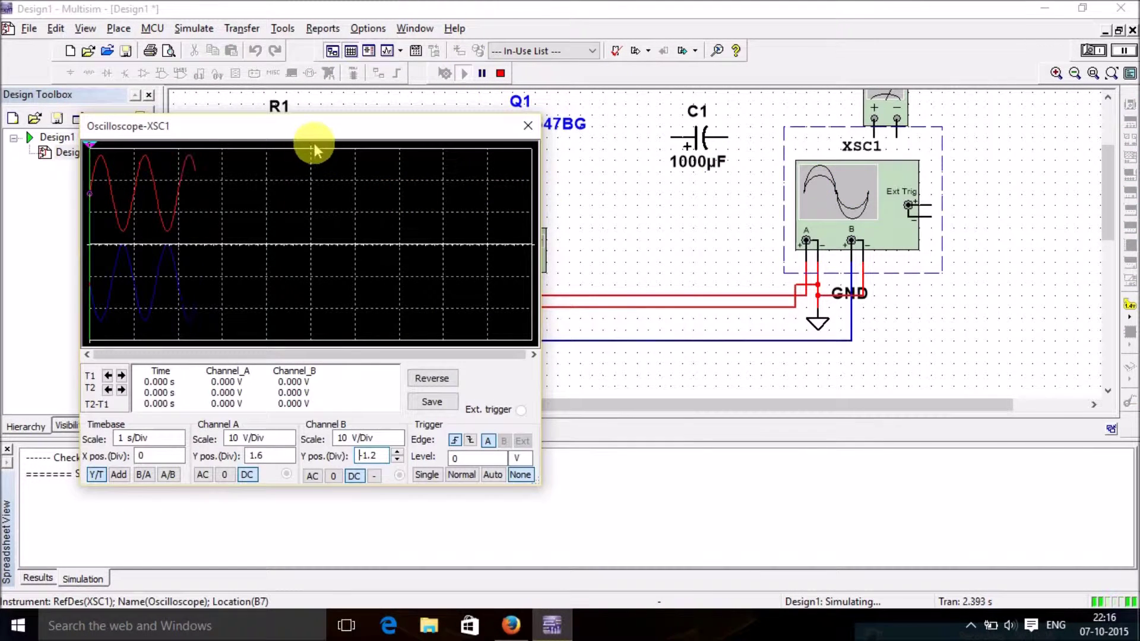
pyautogui.moveTo(350, 122); pyautogui.dragTo(468, 112)
pyautogui.click(261, 428)
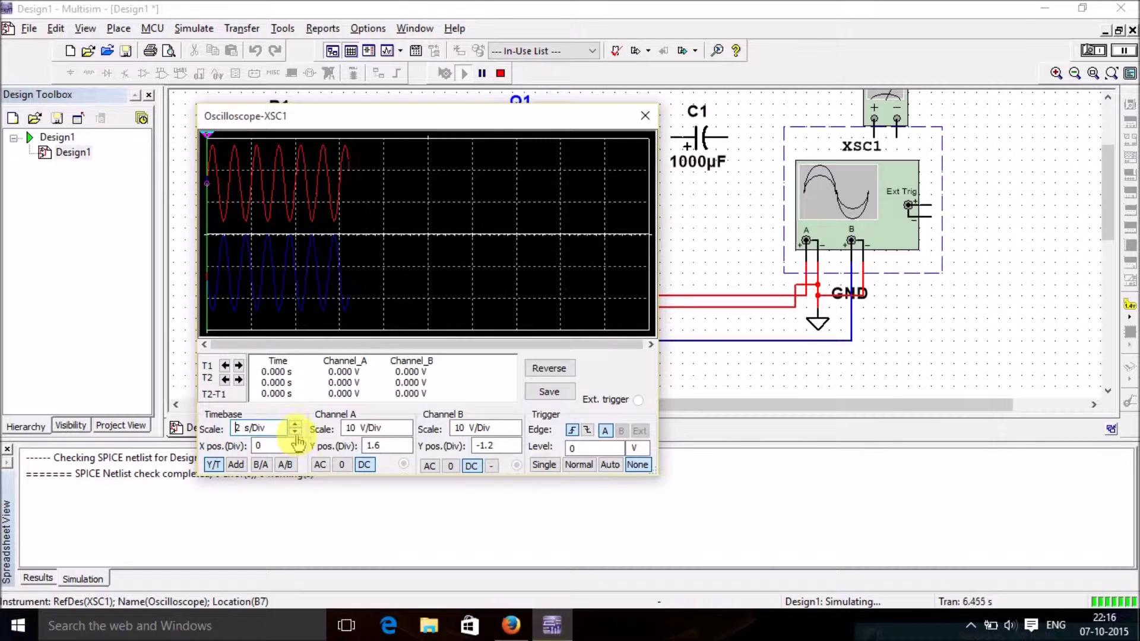
pyautogui.click(295, 432)
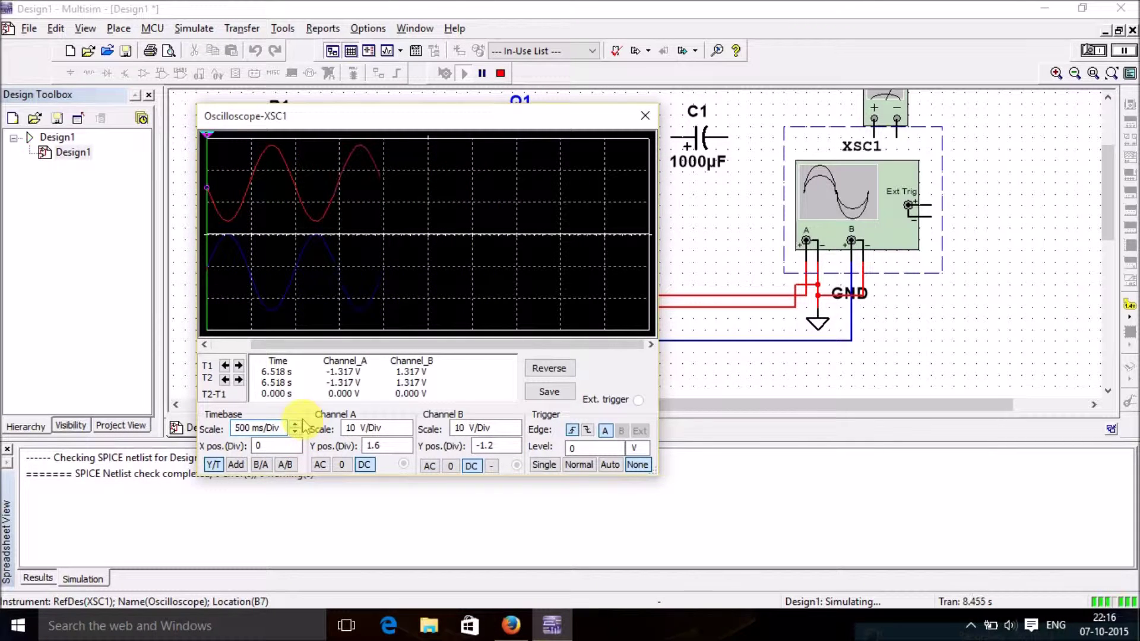
pyautogui.click(295, 425)
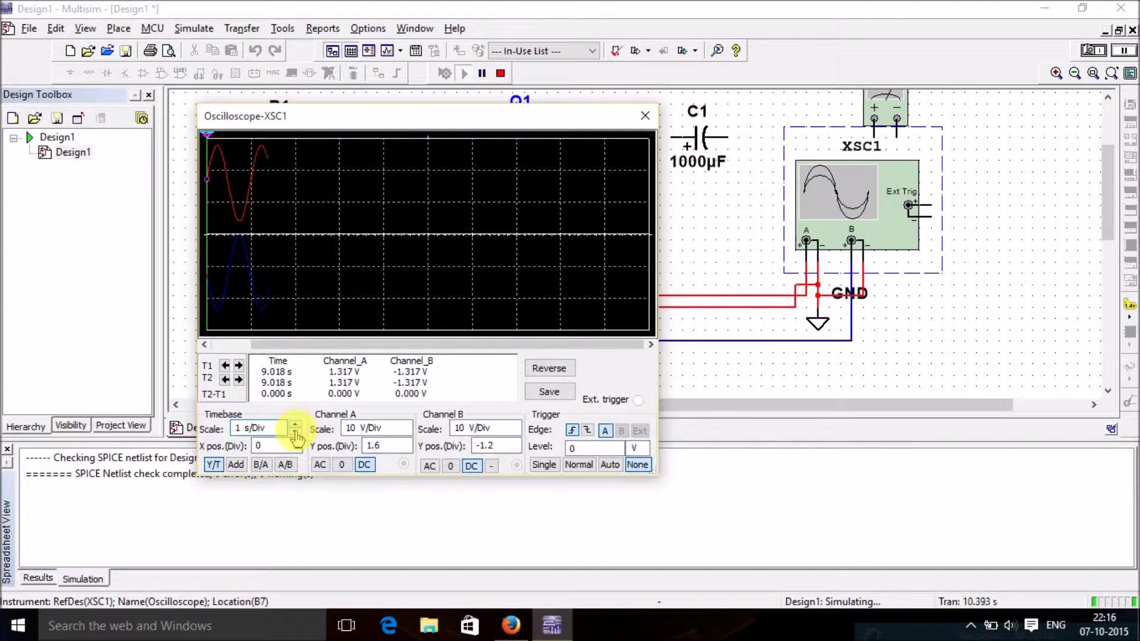
# Step: Set channels A and B to 20 V/Div and trigger on the falling edge
pyautogui.click(377, 427)
pyautogui.click(407, 425)
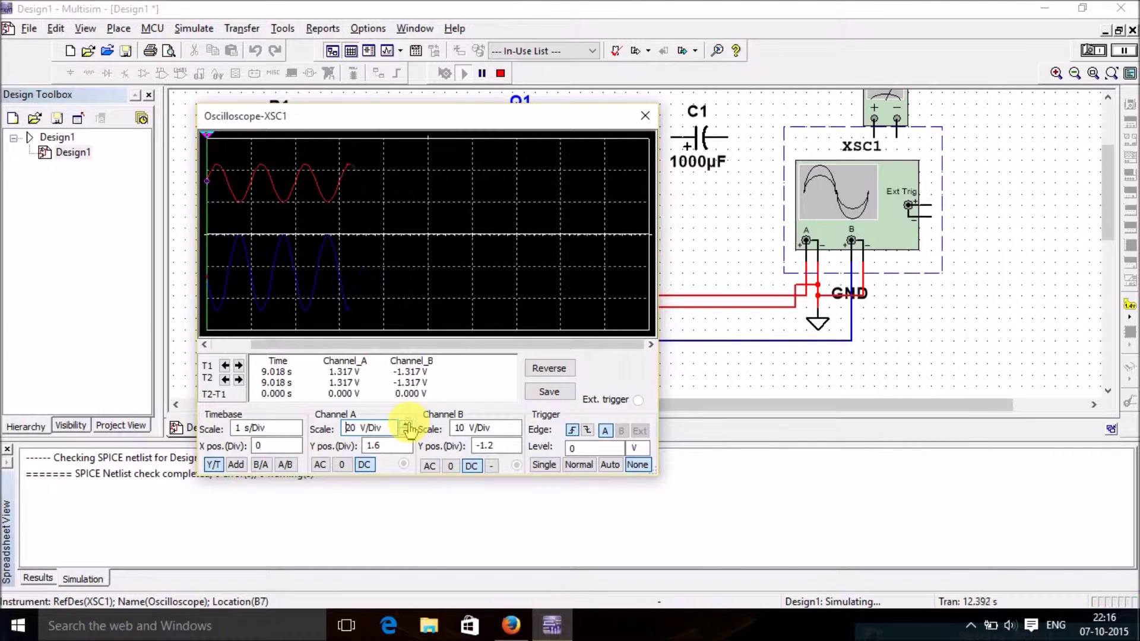
pyautogui.click(504, 429)
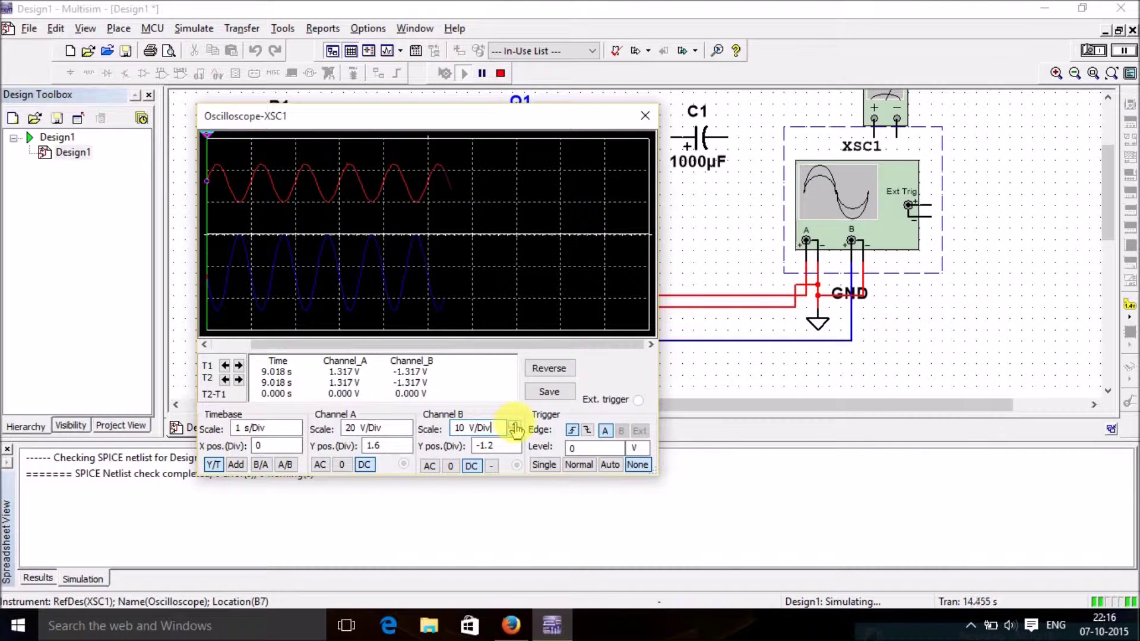
pyautogui.click(514, 425)
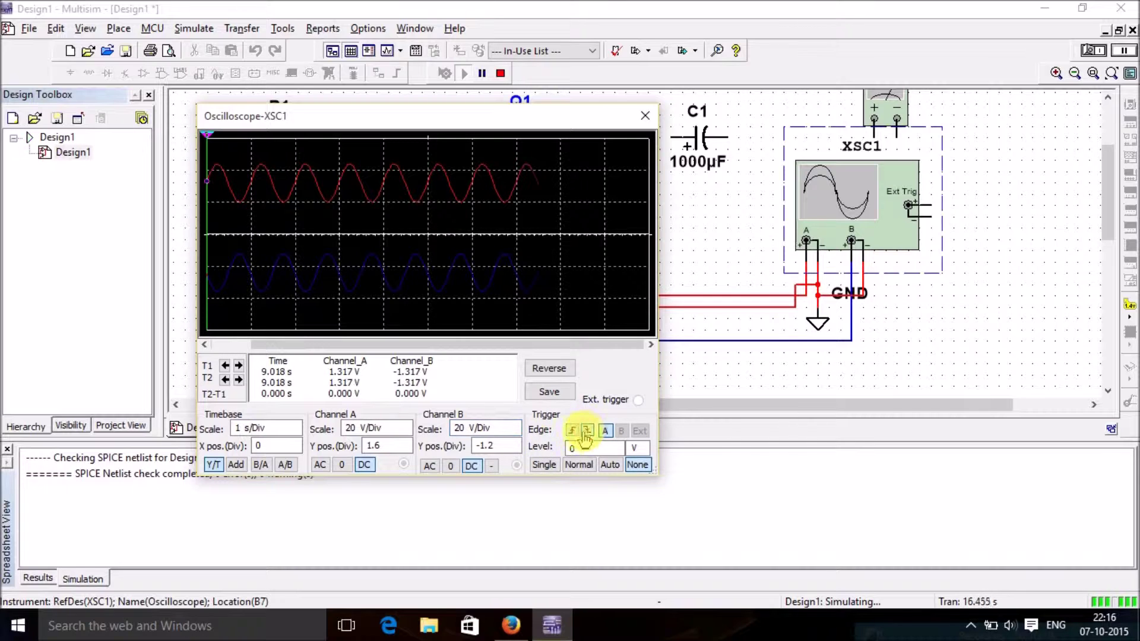
pyautogui.click(586, 431)
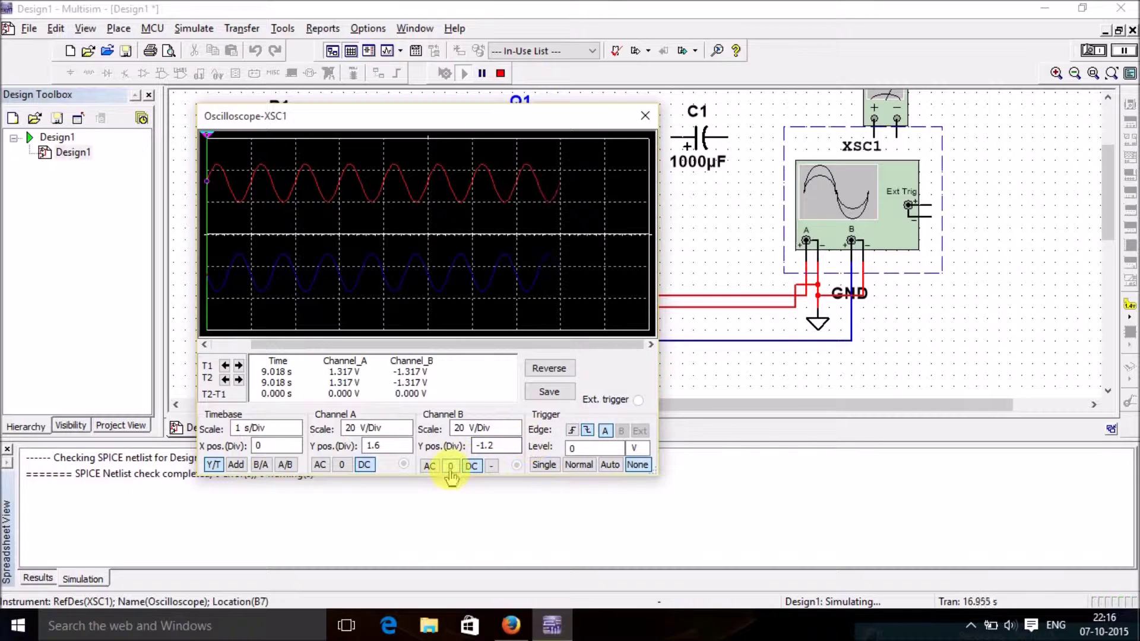
# Step: Switch both channels' coupling to 0, then back to DC, and close the scope
pyautogui.click(342, 465)
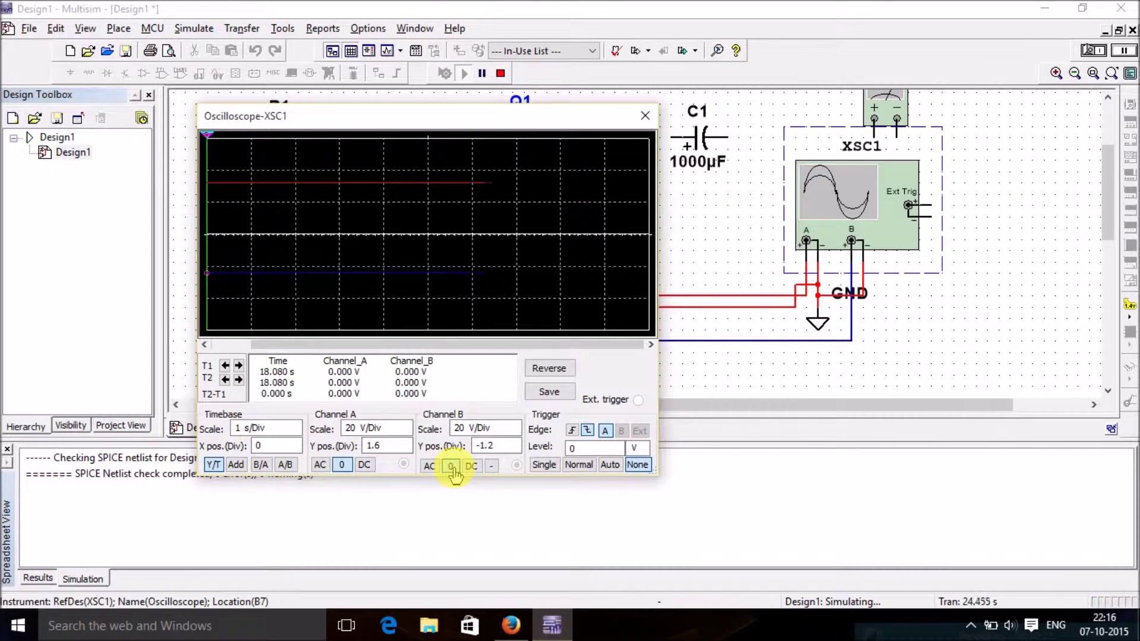
pyautogui.click(452, 467)
pyautogui.click(367, 466)
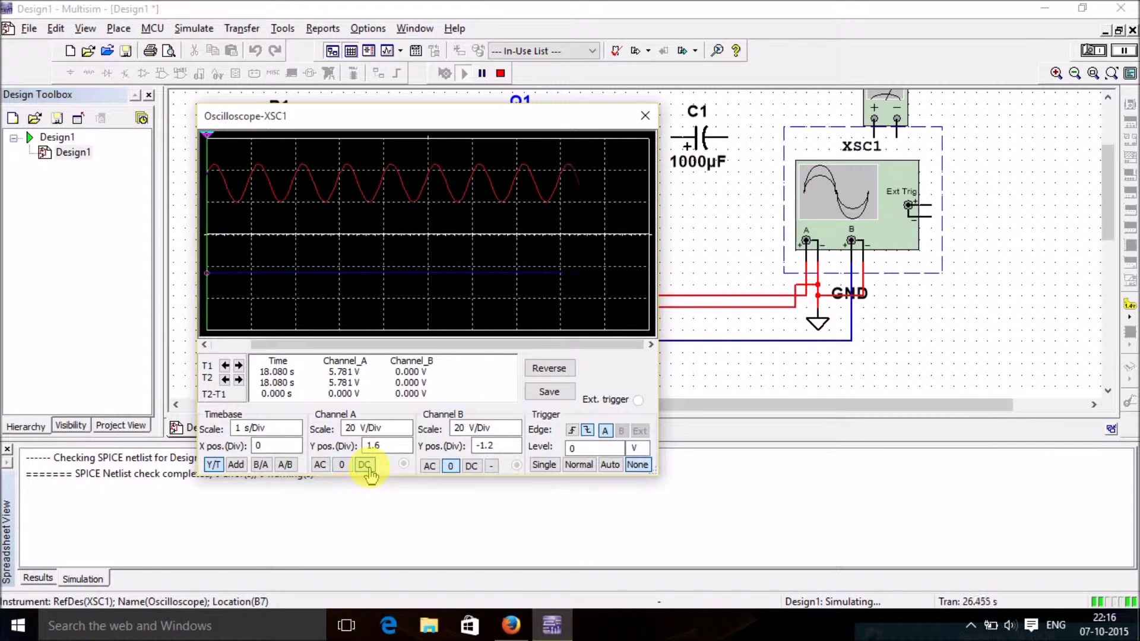
pyautogui.click(471, 467)
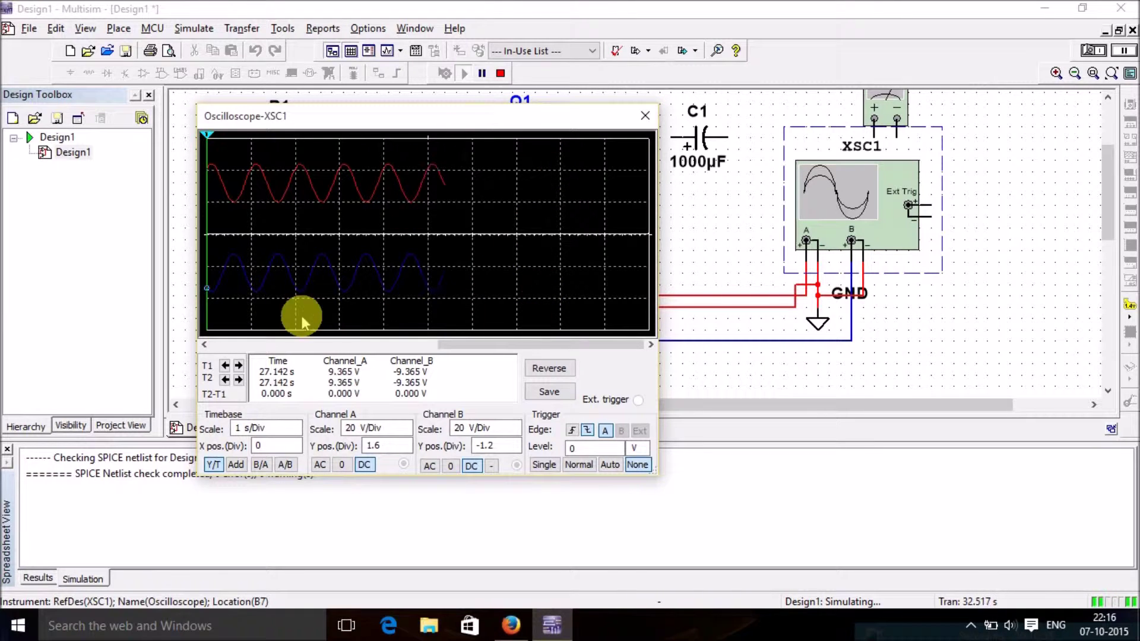
pyautogui.click(645, 115)
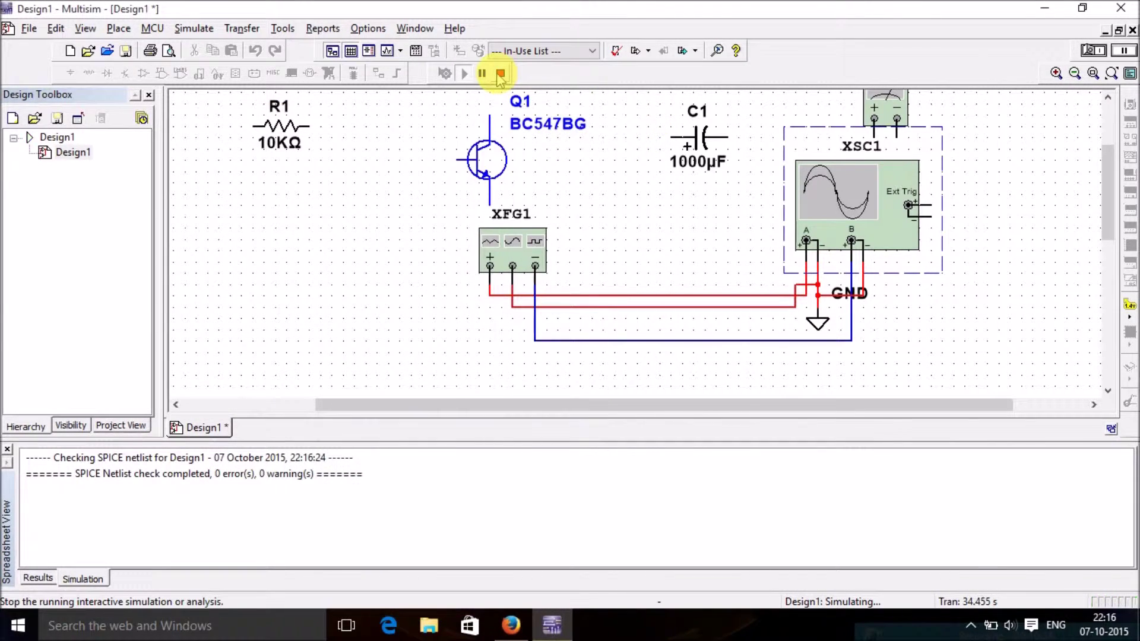
# Step: Stop the simulation, delete Q1, XSC1 and XFG1, then box-select and delete everything remaining
pyautogui.click(500, 73)
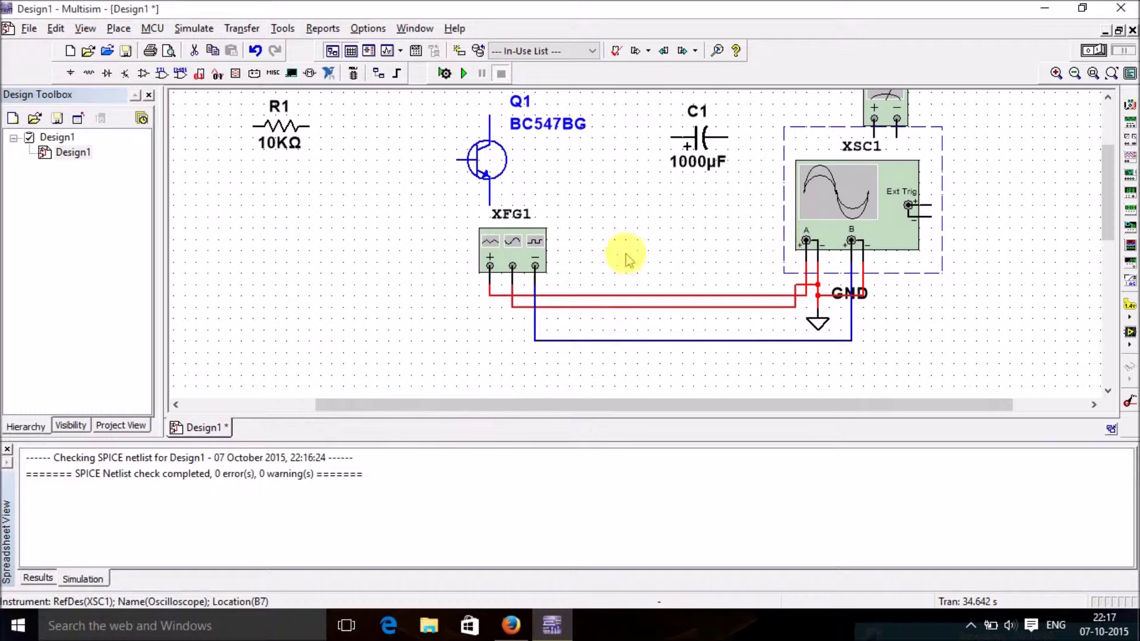
pyautogui.click(493, 165)
pyautogui.press('Delete')
pyautogui.click(839, 197)
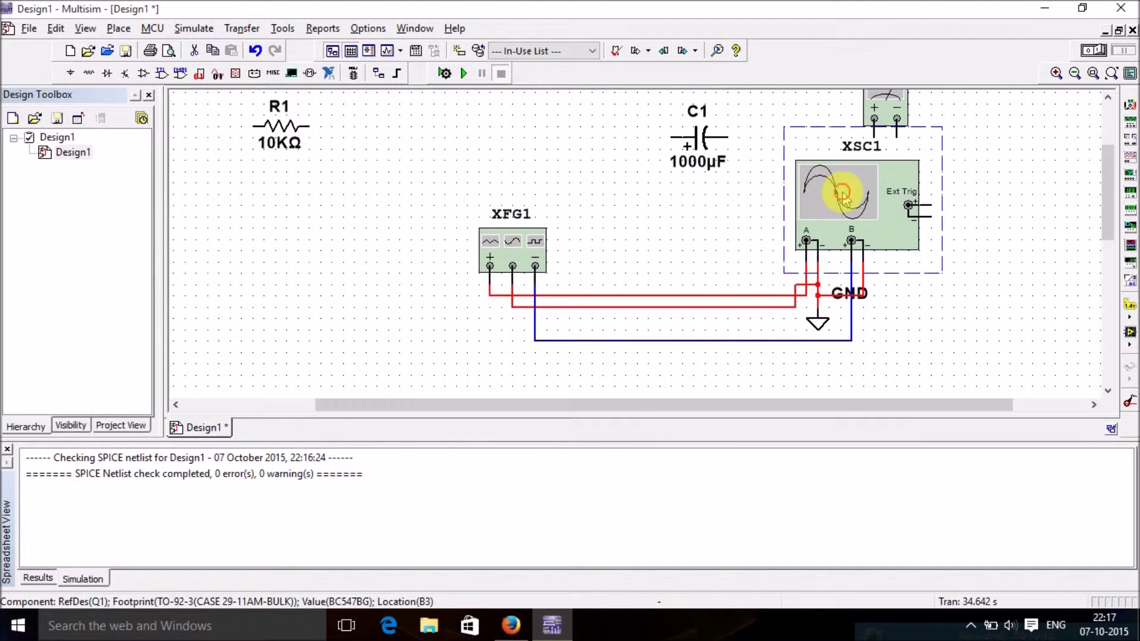
pyautogui.press('Delete')
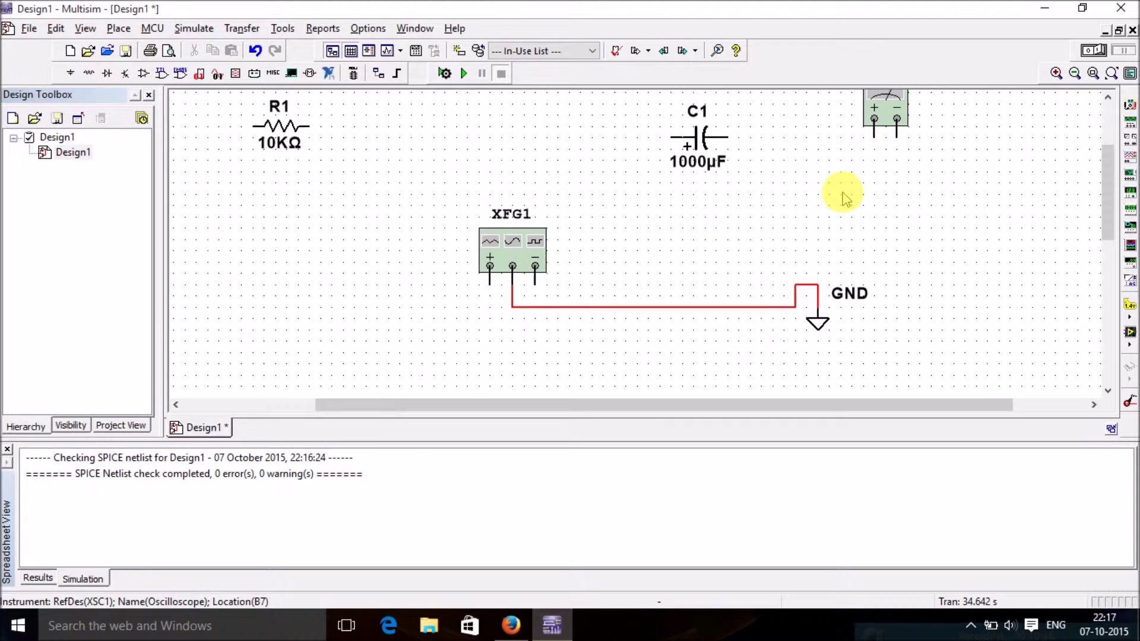
pyautogui.click(516, 254)
pyautogui.press('Delete')
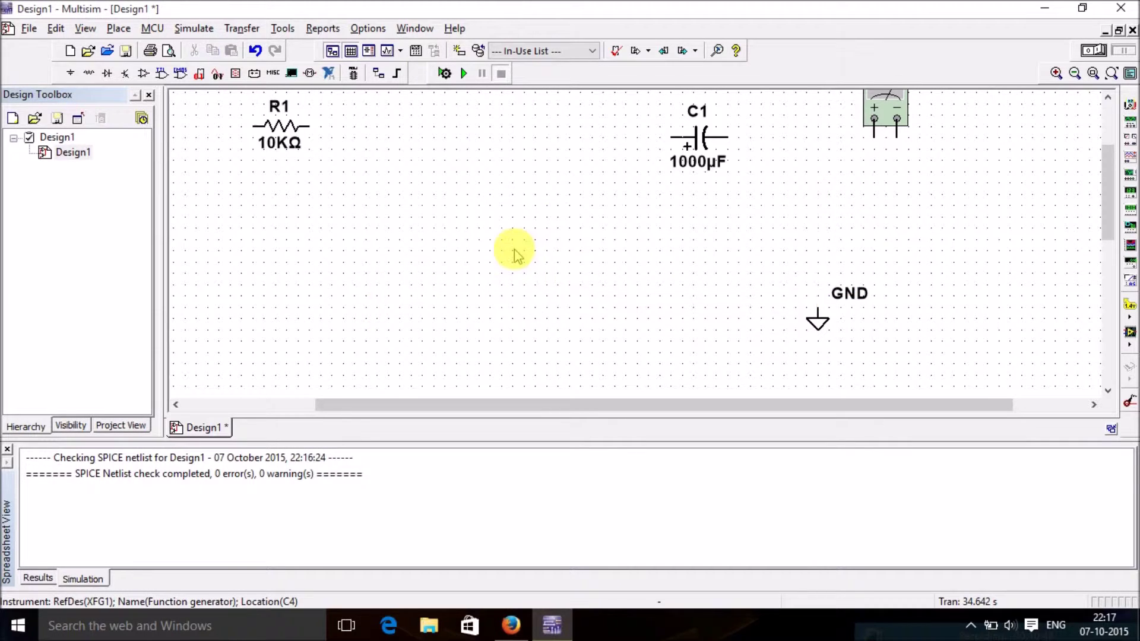
pyautogui.moveTo(230, 94); pyautogui.dragTo(1011, 355)
pyautogui.press('Delete')
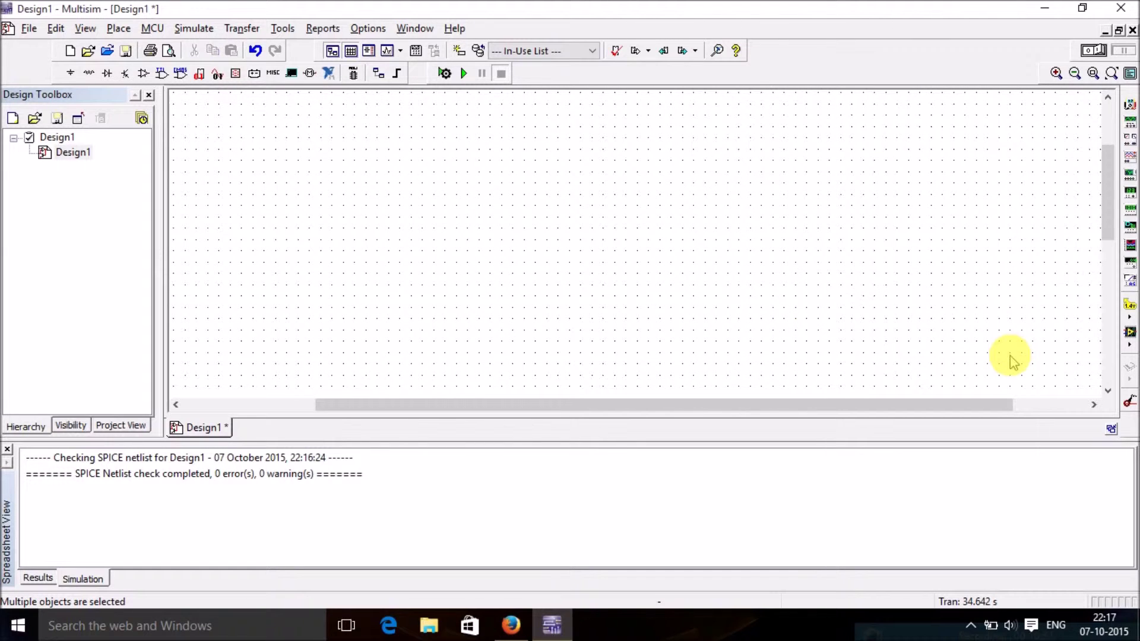